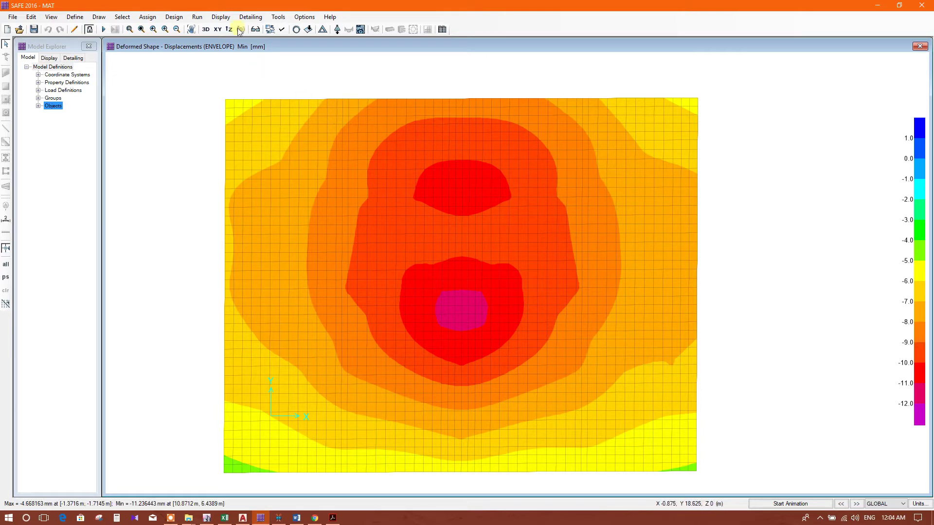
Step: Keep ACI 318-08 as the design code and accept the design preferences
click(184, 17)
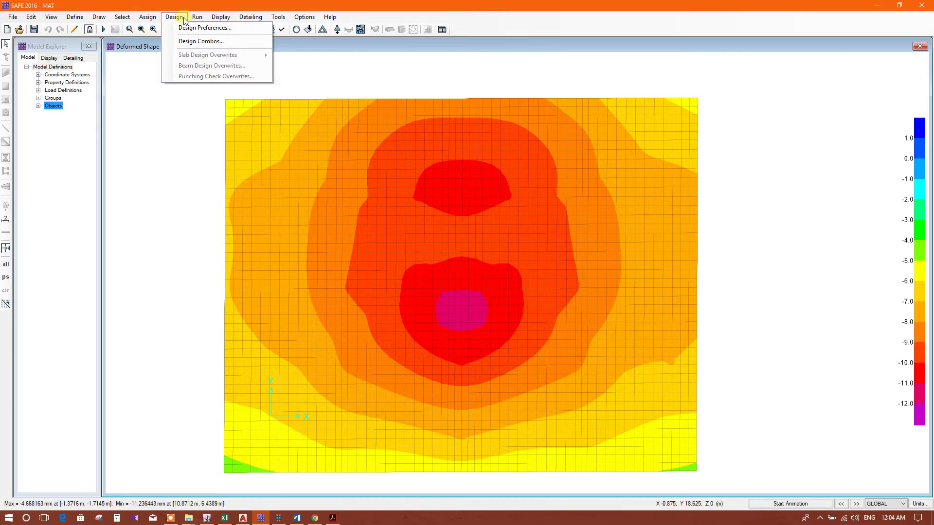
click(197, 18)
click(185, 18)
click(180, 26)
click(536, 162)
click(536, 162)
click(529, 185)
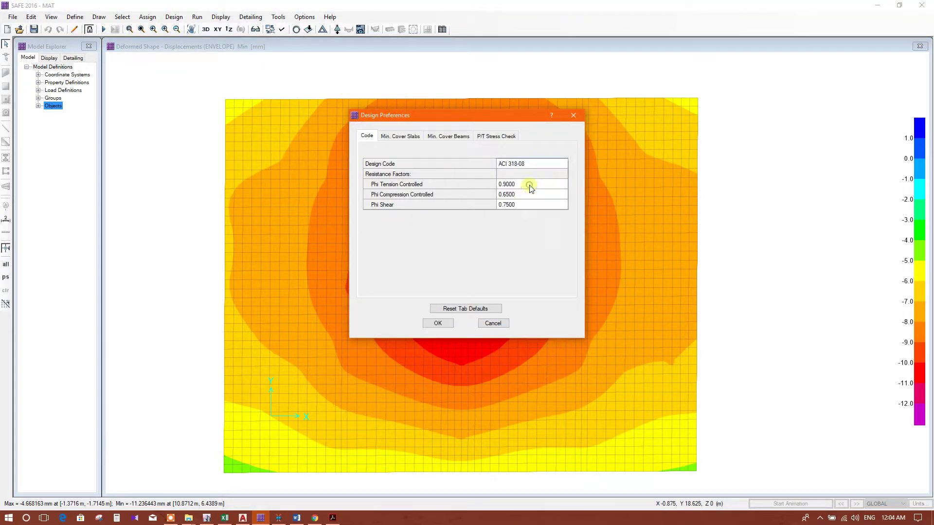
click(439, 324)
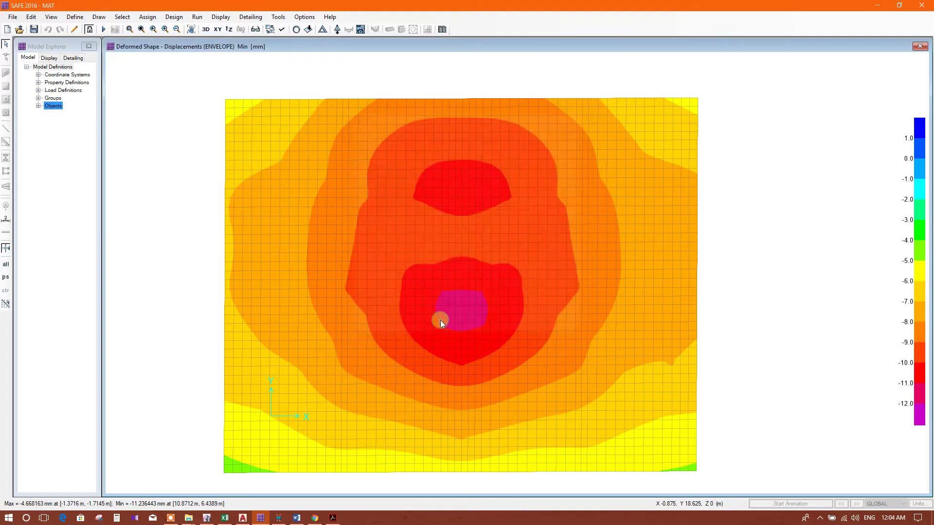
Step: Add the default design load combinations to the model for the Strength (Ultimate) design type only
click(78, 18)
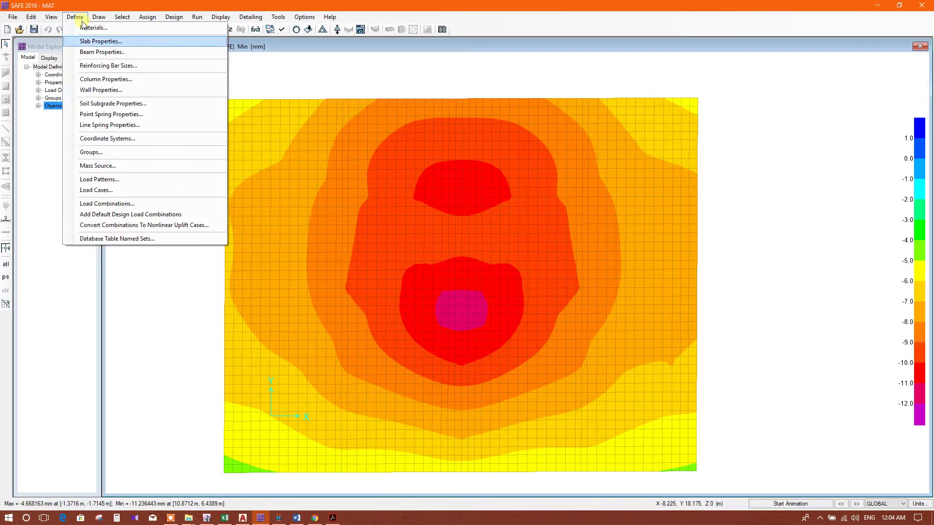
click(183, 203)
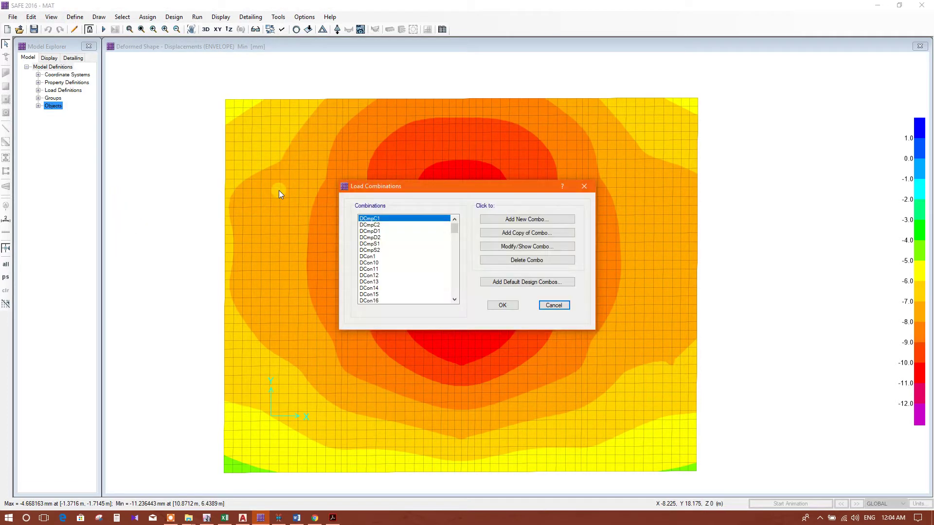
scroll(417, 258, down, 10)
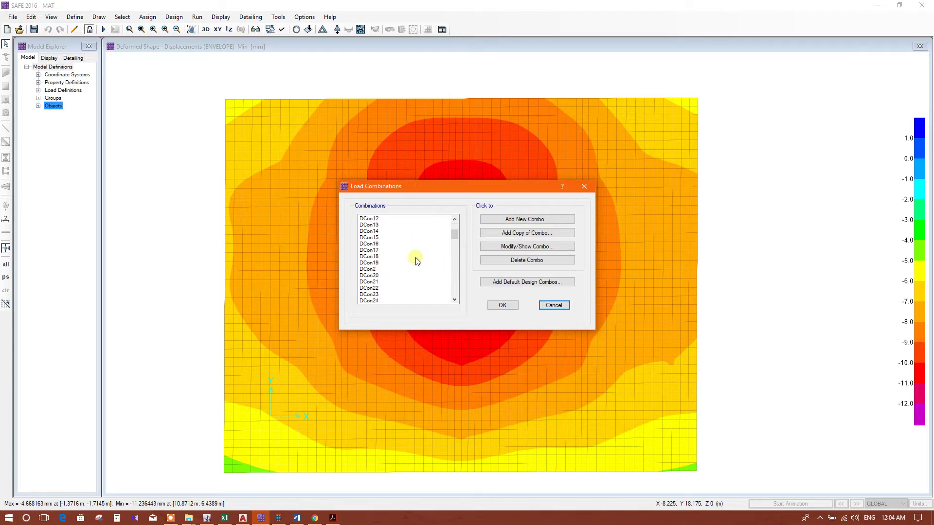
scroll(455, 254, down, 9)
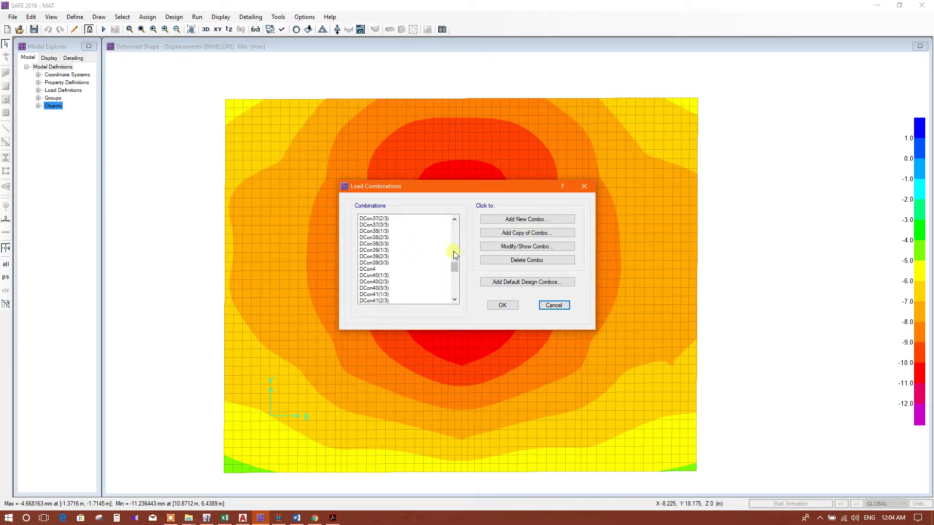
drag(453, 265, 404, 263)
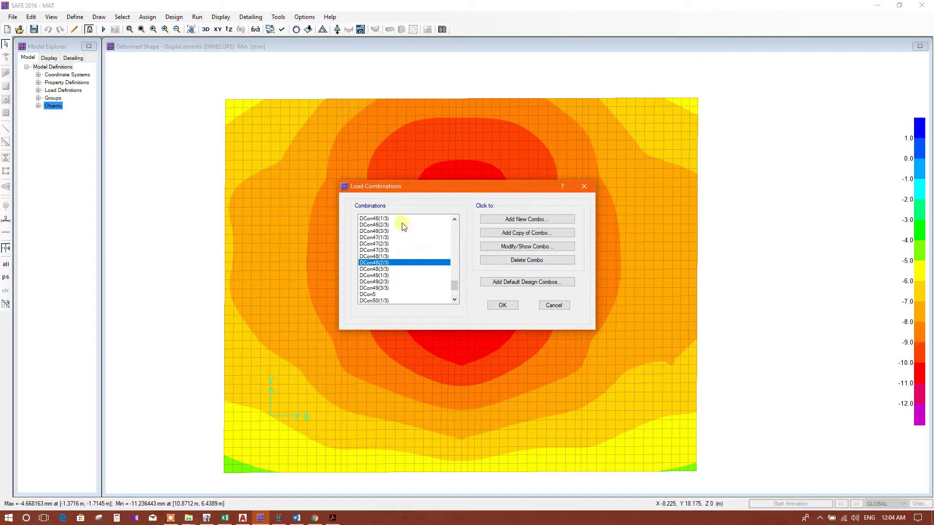
click(506, 281)
click(507, 281)
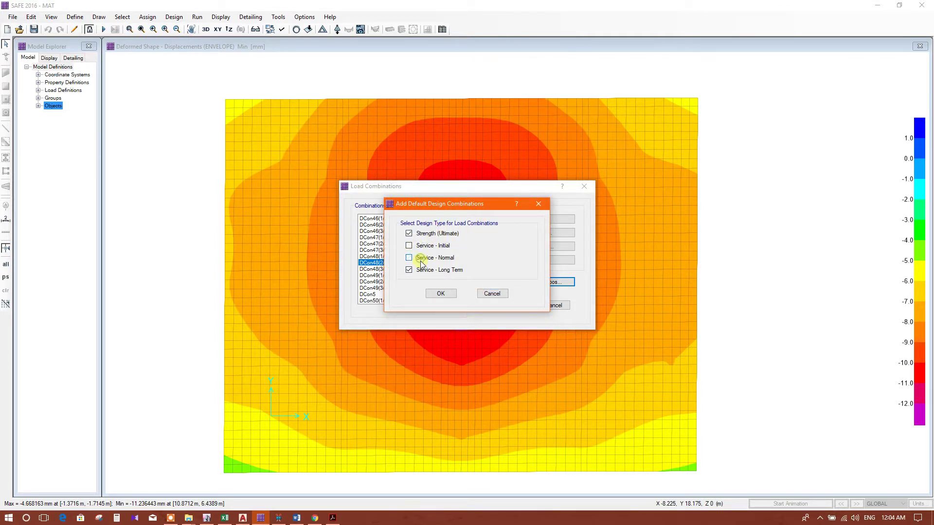
drag(459, 210, 521, 184)
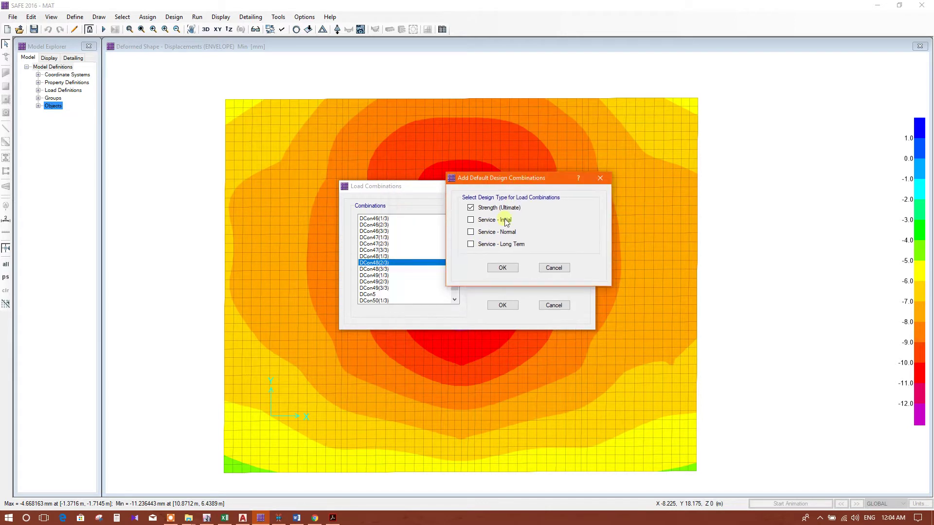
click(503, 269)
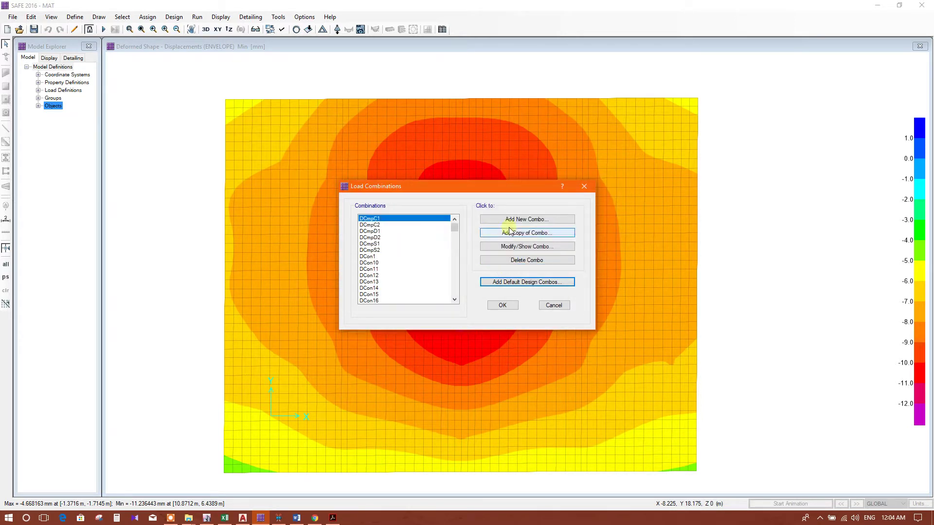
click(503, 306)
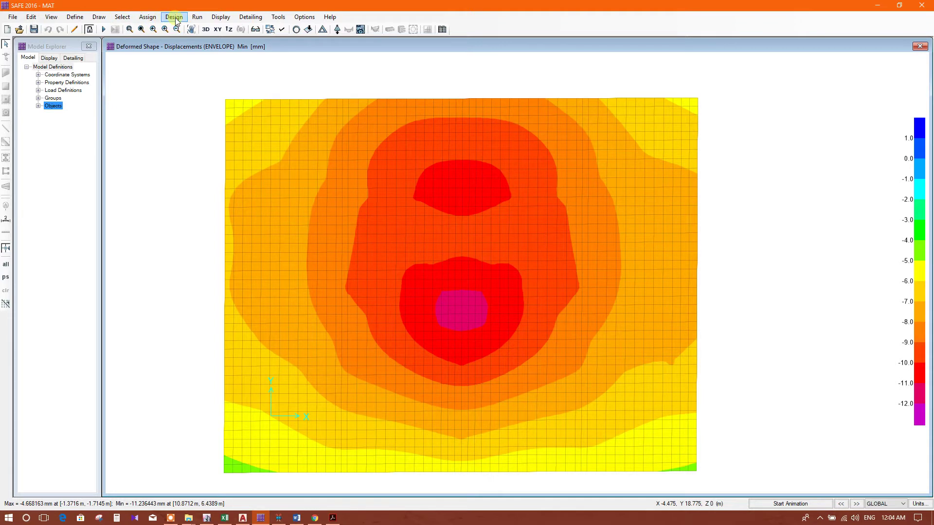
Step: Run the analysis and design, and set the slab design display to the Finite Element Based design basis
click(197, 17)
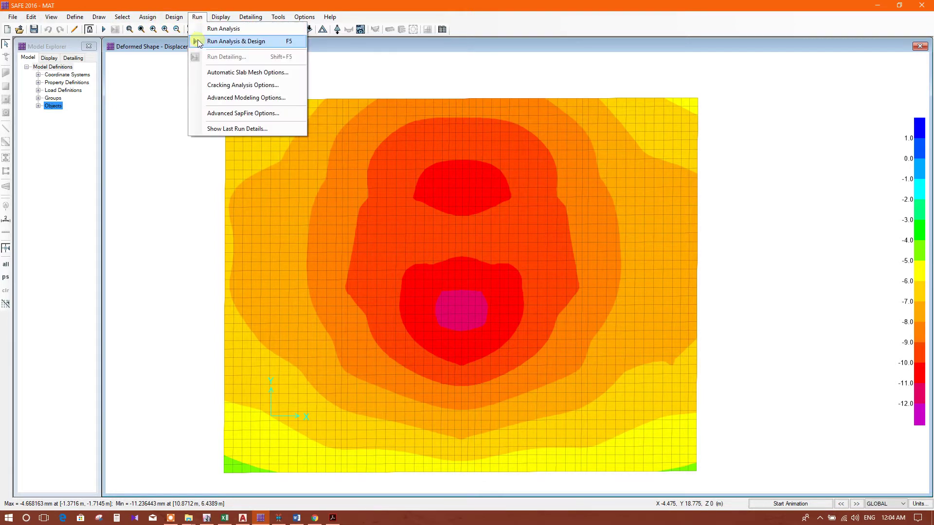
click(236, 41)
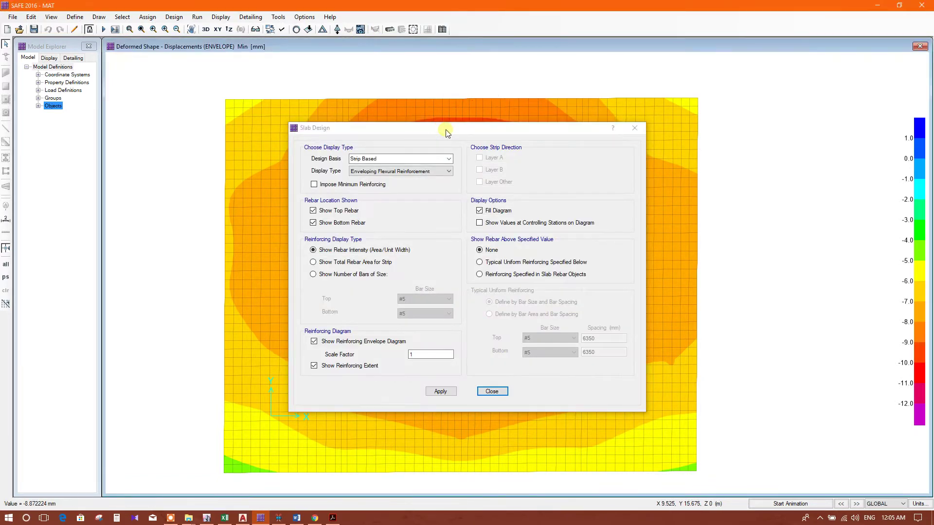
drag(446, 129, 503, 95)
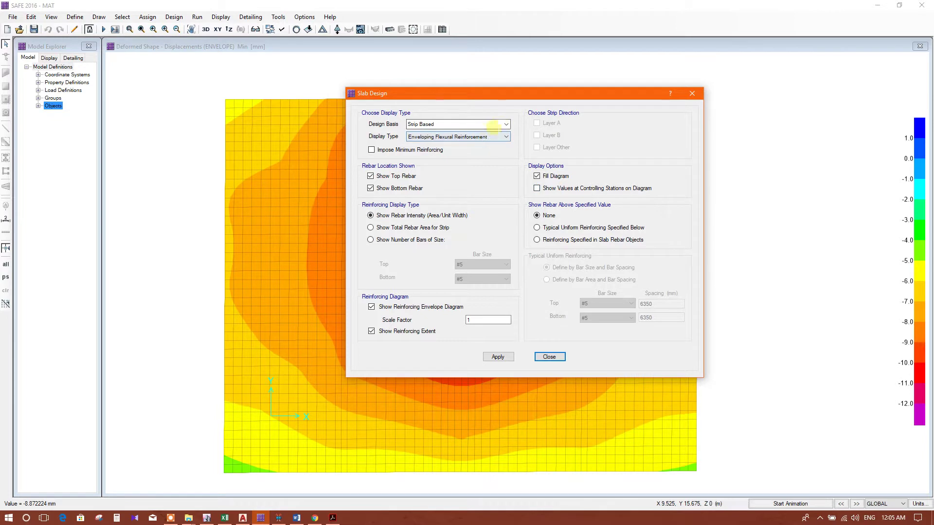
click(506, 124)
click(506, 126)
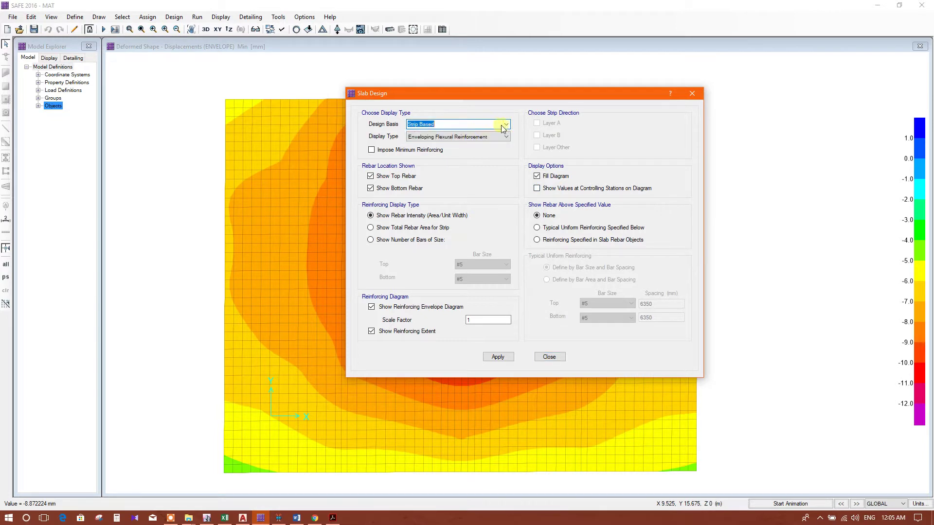
click(506, 125)
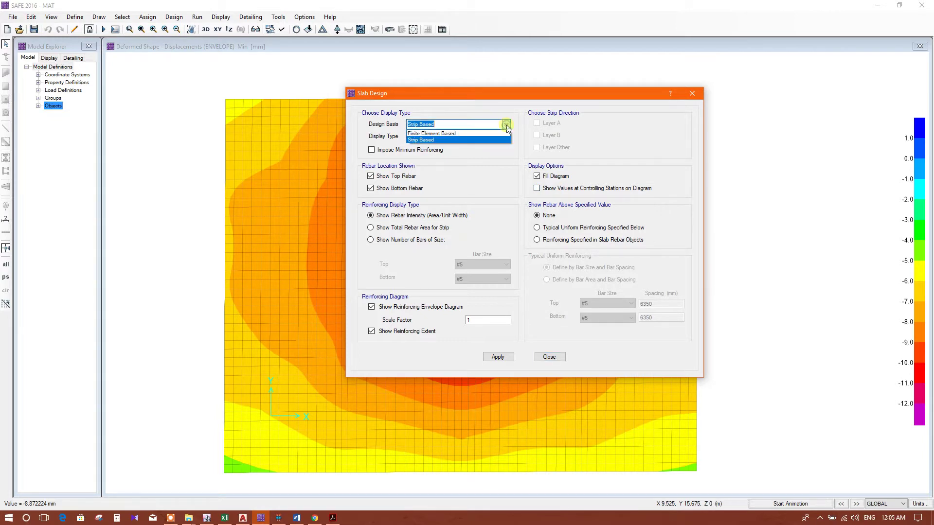
click(457, 134)
Step: Display the enveloping flexural reinforcement contours for Direction 1 top rebar, averaged by objects, with the mat clear of the dialog
drag(471, 96, 569, 96)
click(196, 79)
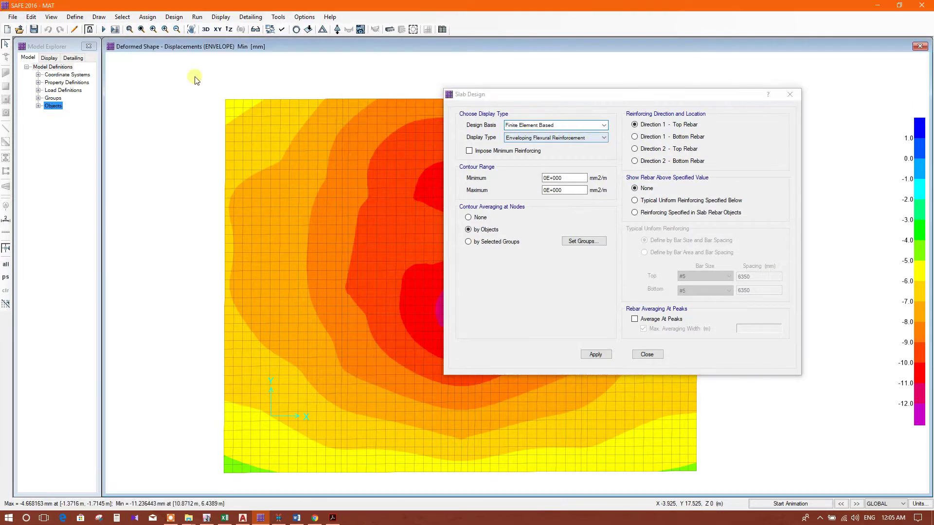
click(602, 125)
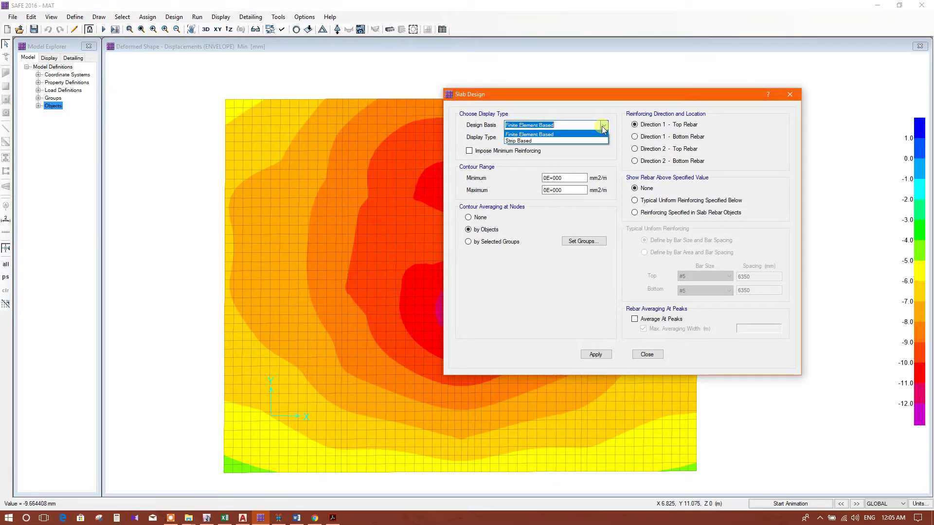
click(580, 135)
click(588, 138)
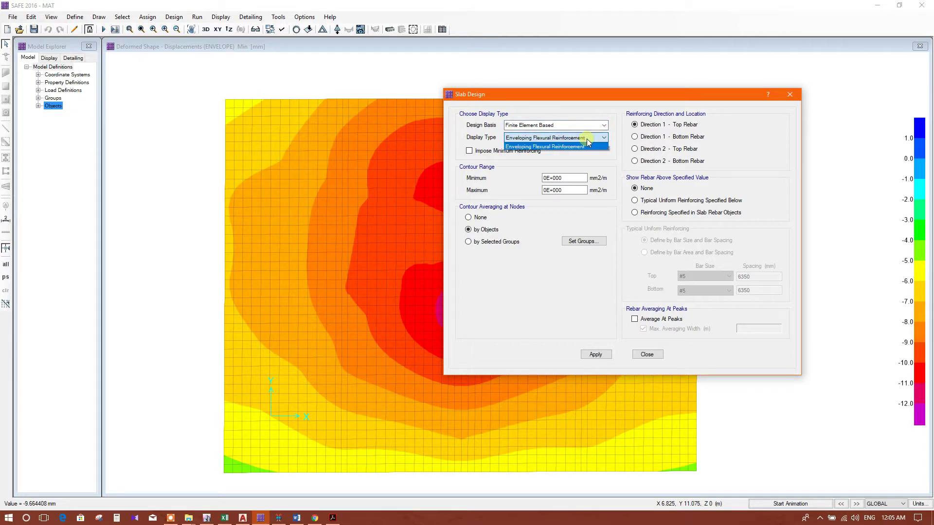
click(565, 233)
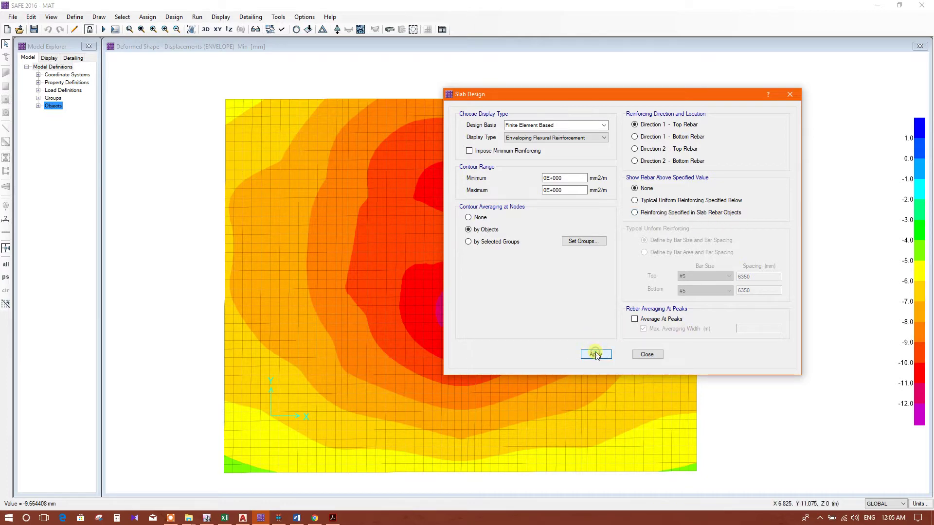
drag(595, 92, 739, 78)
click(542, 332)
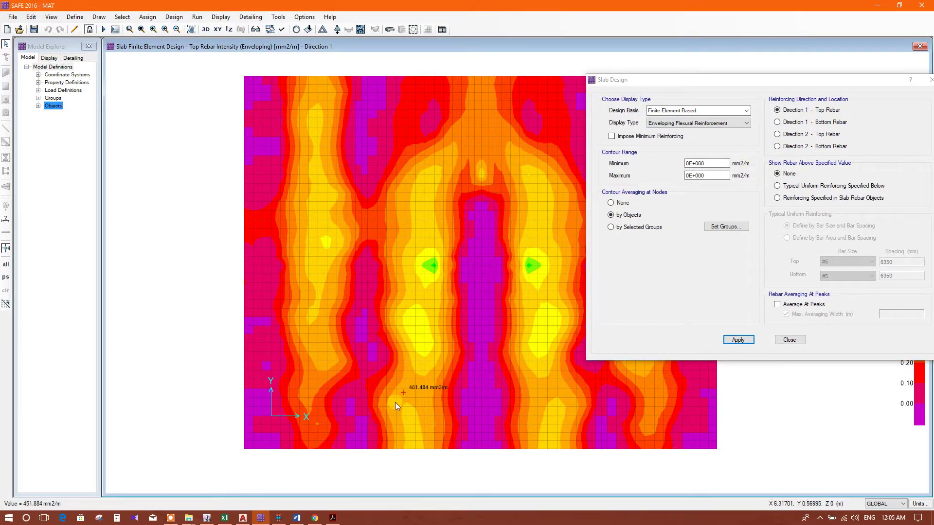
click(794, 125)
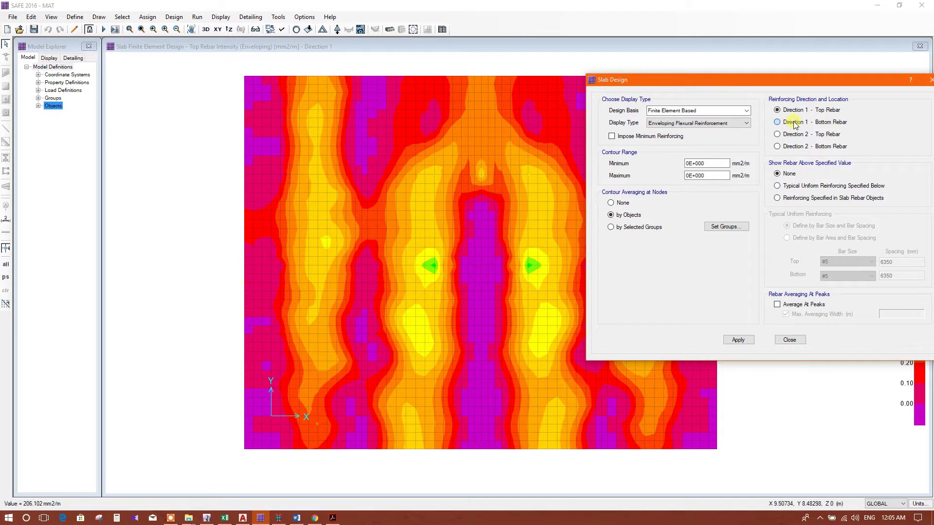
click(346, 213)
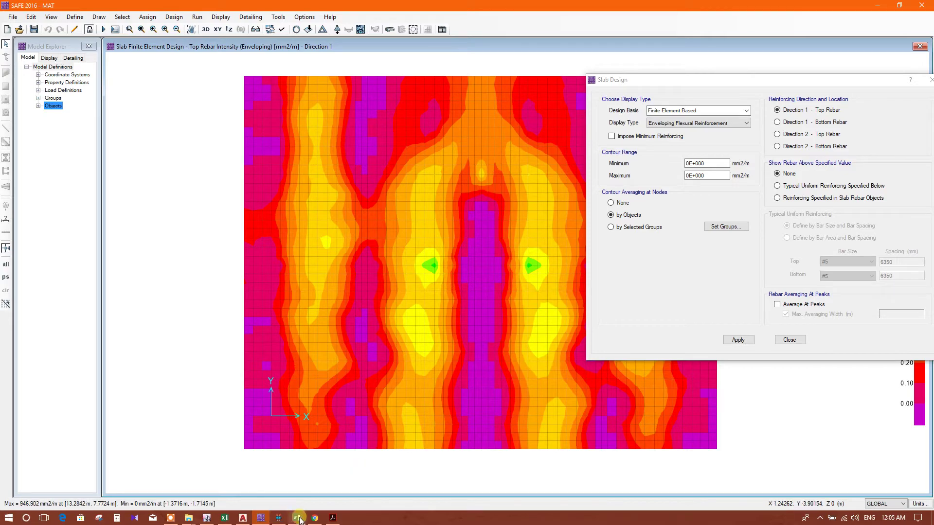
Step: Switch to the AutoCAD drawing and examine the tension faces of the column and middle strips in the foundation bending diagram
click(225, 517)
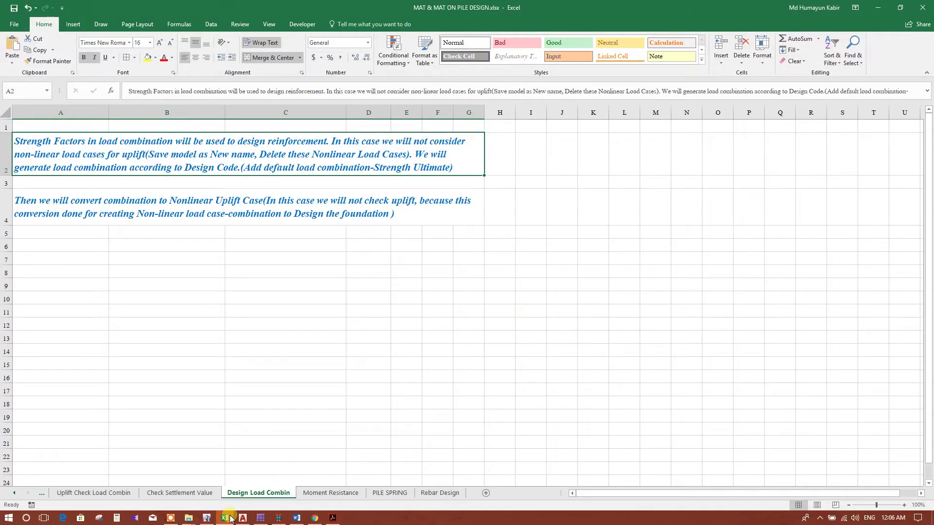
click(230, 519)
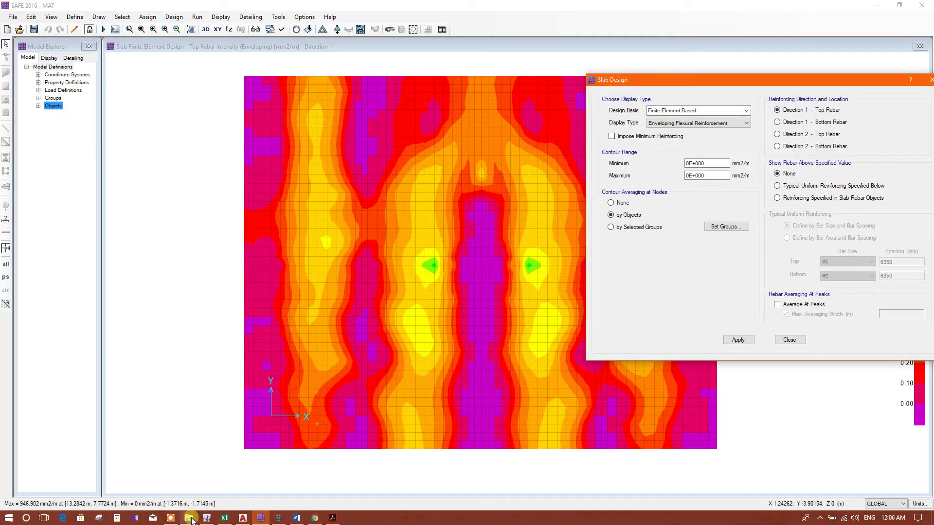
click(242, 517)
middle_drag(257, 254, 269, 262)
scroll(244, 255, up, 3)
scroll(258, 287, down, 3)
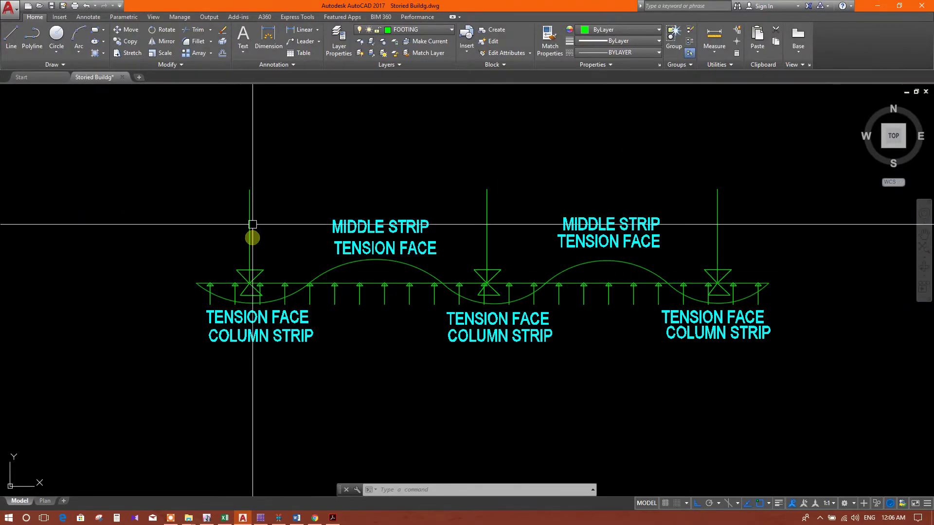
scroll(251, 246, up, 2)
middle_drag(534, 309, 411, 292)
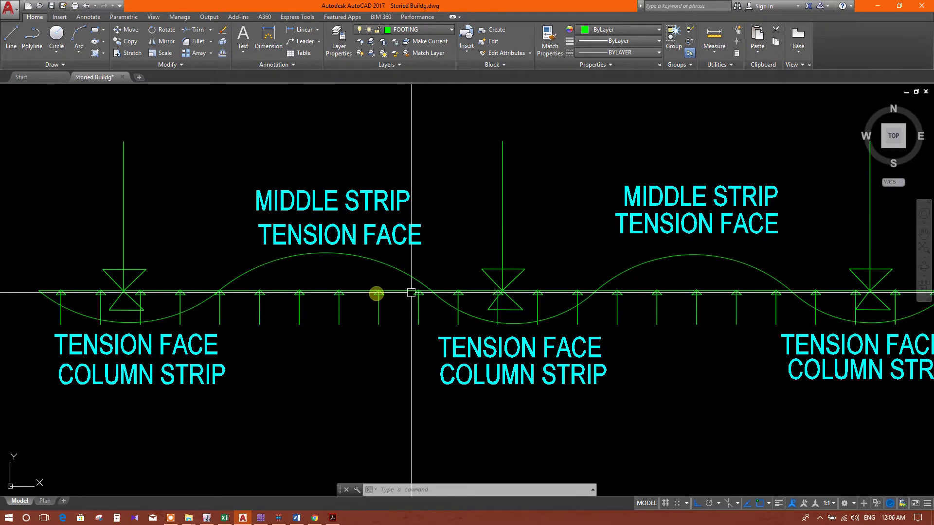
scroll(567, 272, down, 2)
scroll(694, 296, up, 2)
scroll(681, 290, down, 2)
scroll(664, 317, up, 2)
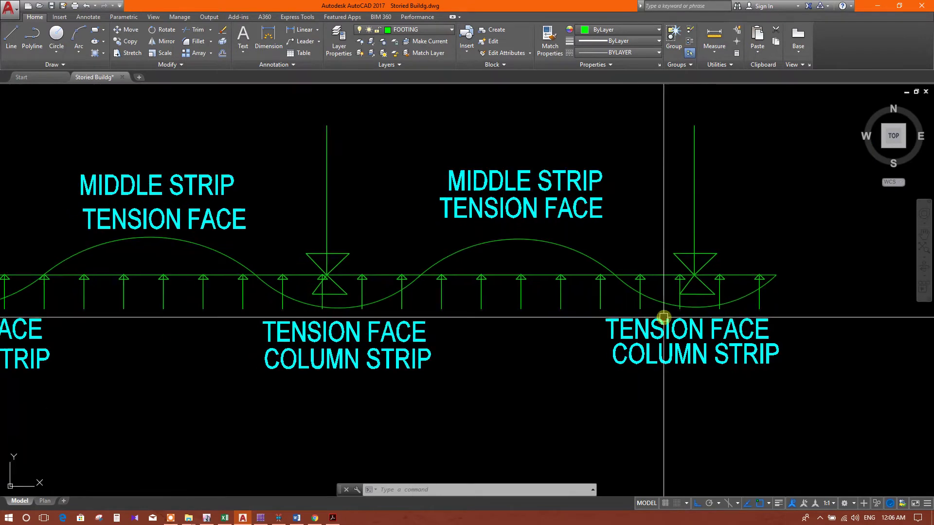
scroll(723, 267, down, 2)
scroll(296, 304, up, 2)
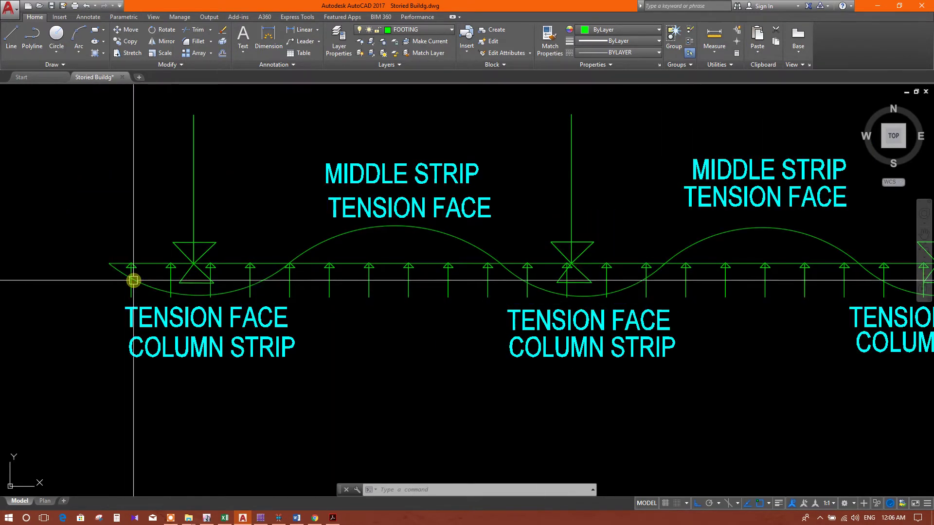
scroll(389, 302, down, 2)
scroll(531, 319, up, 2)
scroll(487, 292, down, 2)
scroll(540, 277, up, 2)
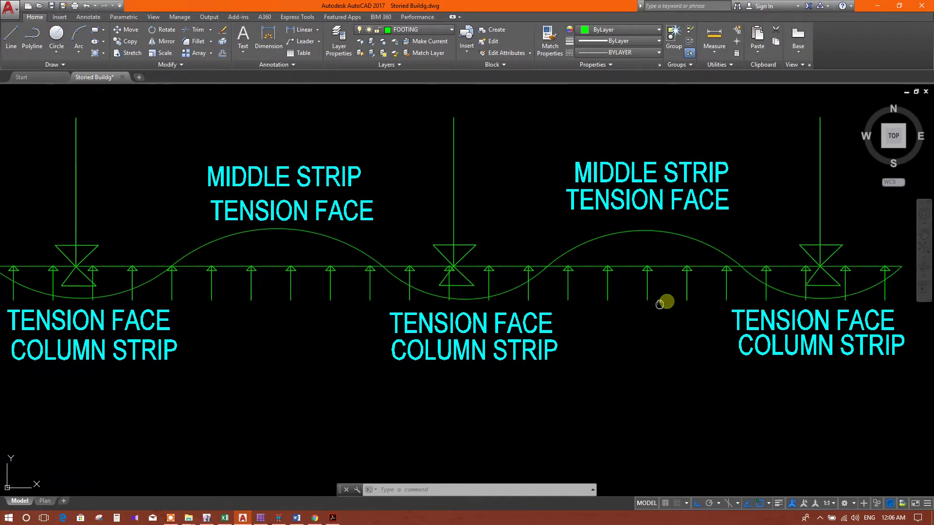
scroll(660, 304, up, 2)
scroll(575, 281, down, 2)
scroll(527, 292, up, 2)
scroll(581, 265, down, 2)
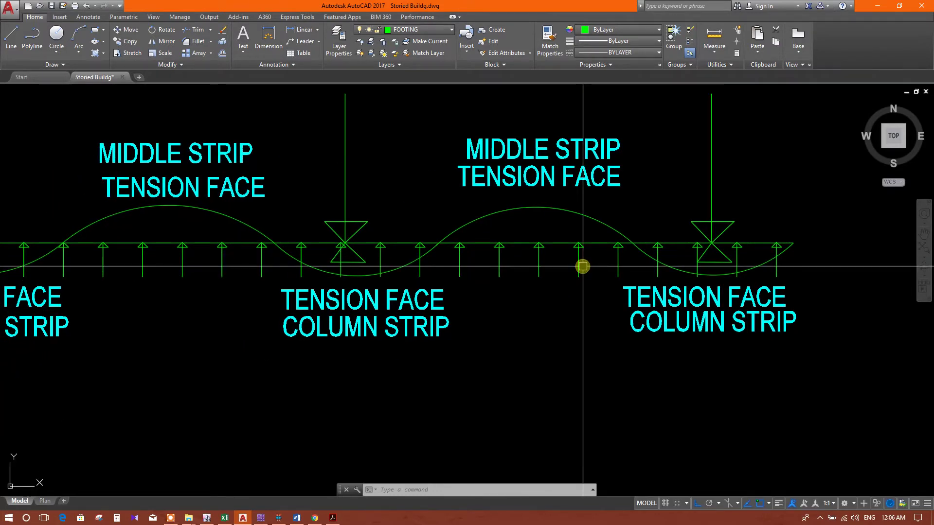
scroll(583, 266, down, 2)
scroll(348, 267, up, 3)
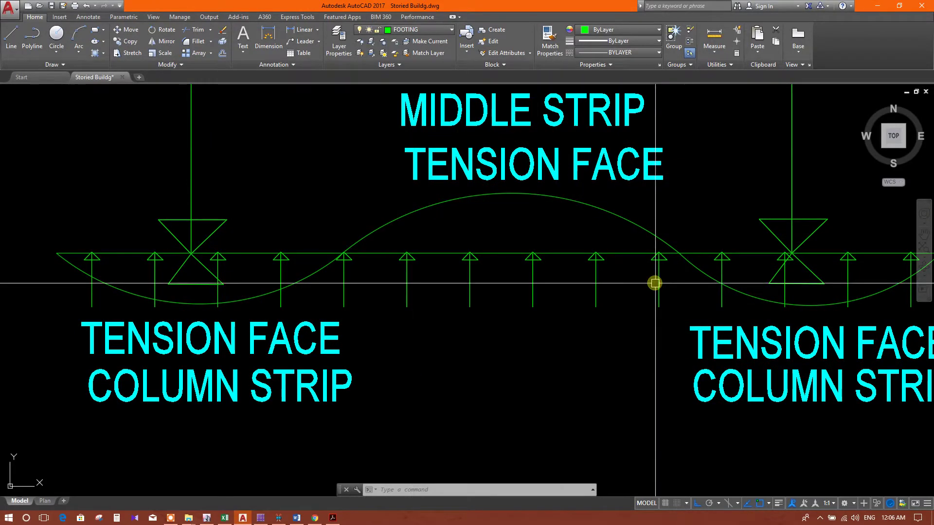
middle_drag(606, 314, 575, 368)
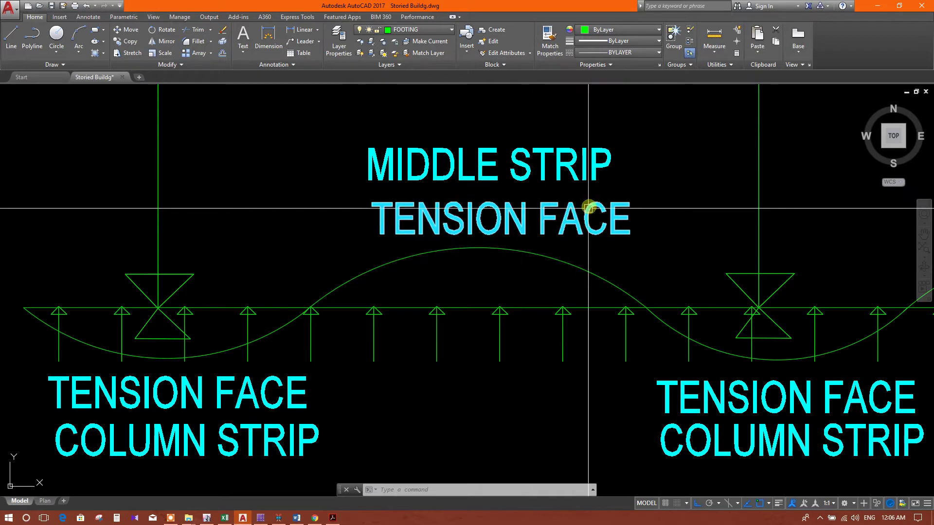
mouse_move(481, 315)
middle_down()
mouse_move(436, 308)
mouse_move(402, 325)
middle_up()
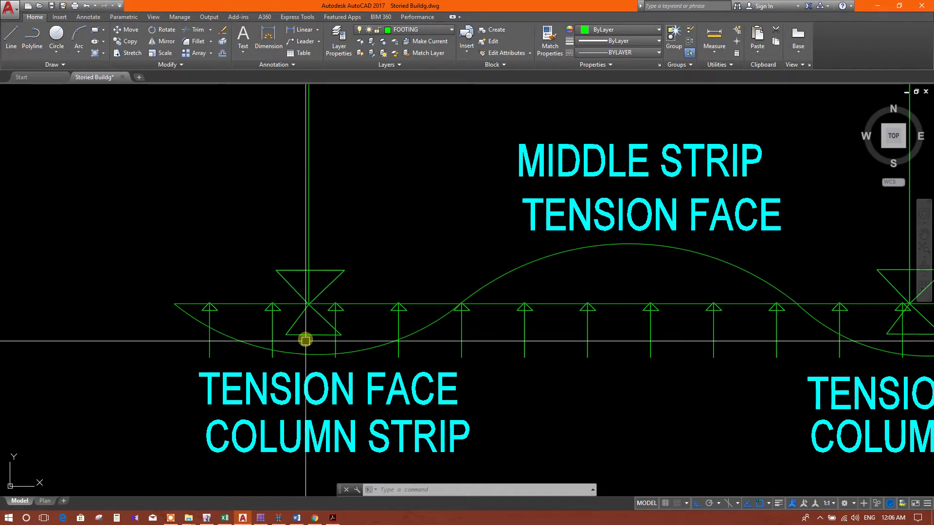
Step: Compare the column strip and middle strip tension faces across all spans of the foundation bending diagram
middle_drag(371, 375, 399, 315)
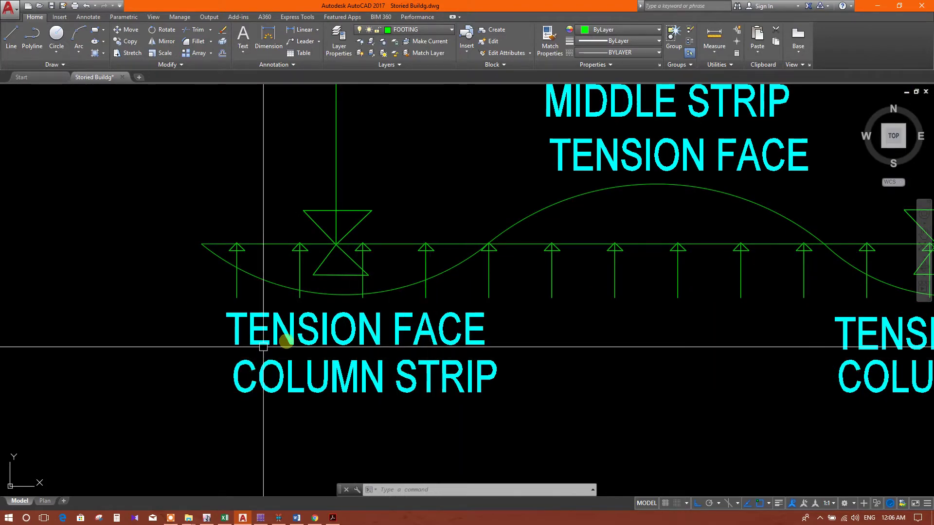
scroll(225, 344, down, 5)
scroll(188, 334, up, 3)
scroll(188, 334, up, 3)
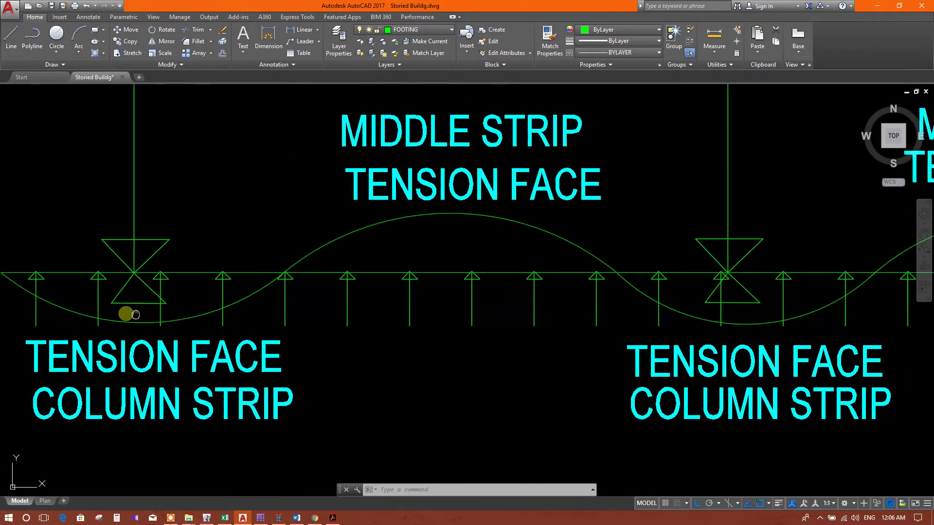
middle_drag(136, 315, 244, 306)
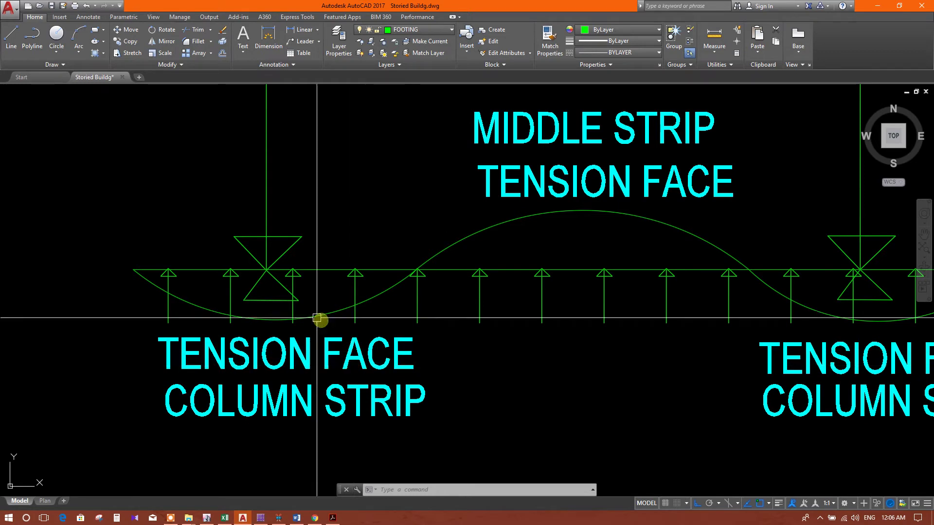
mouse_move(299, 332)
middle_down()
mouse_move(276, 307)
mouse_move(445, 400)
mouse_move(469, 298)
middle_up()
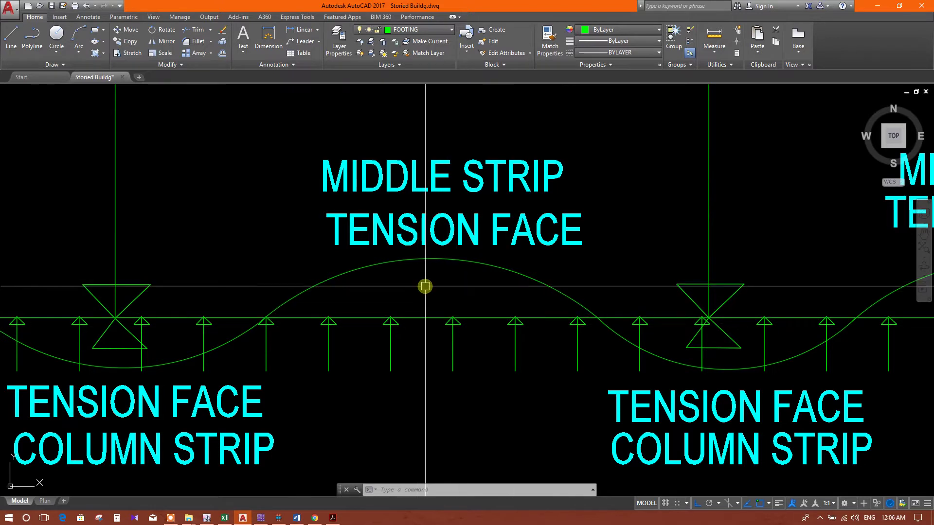
middle_drag(504, 301, 497, 311)
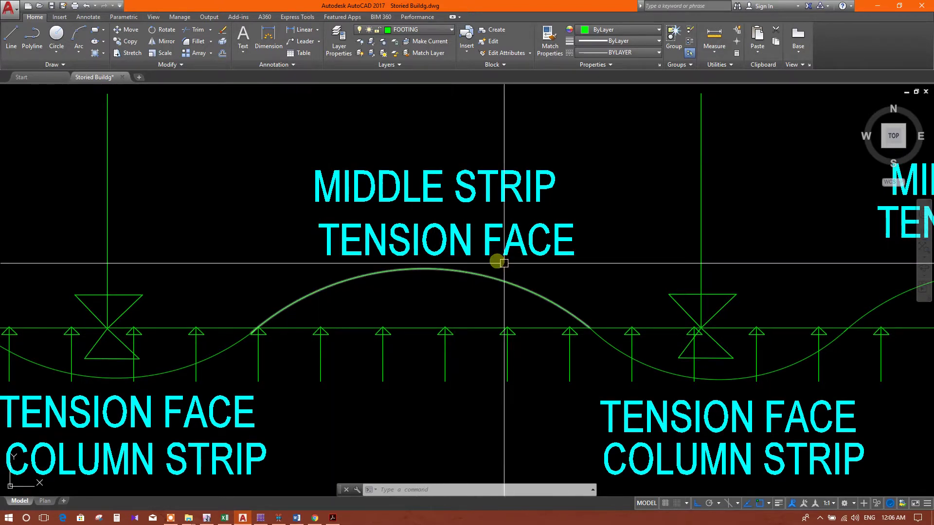
scroll(515, 321, down, 2)
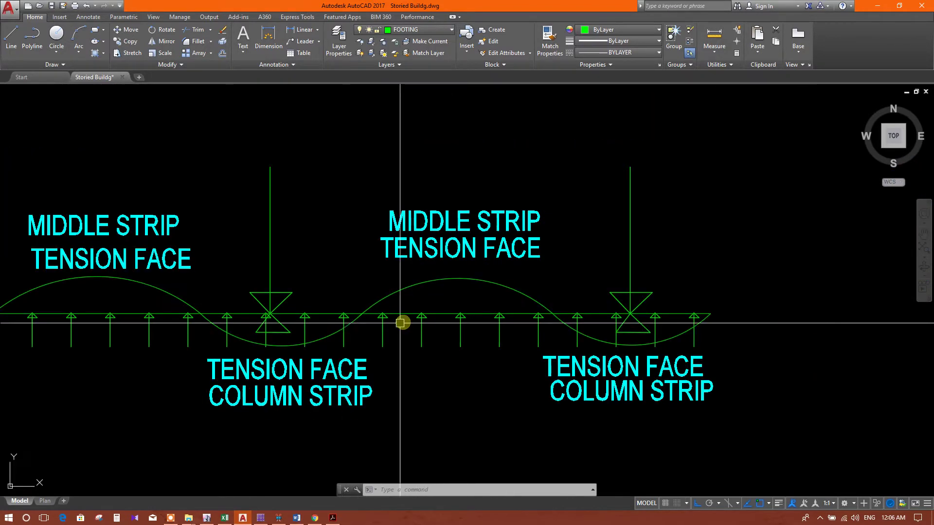
middle_drag(277, 330, 496, 310)
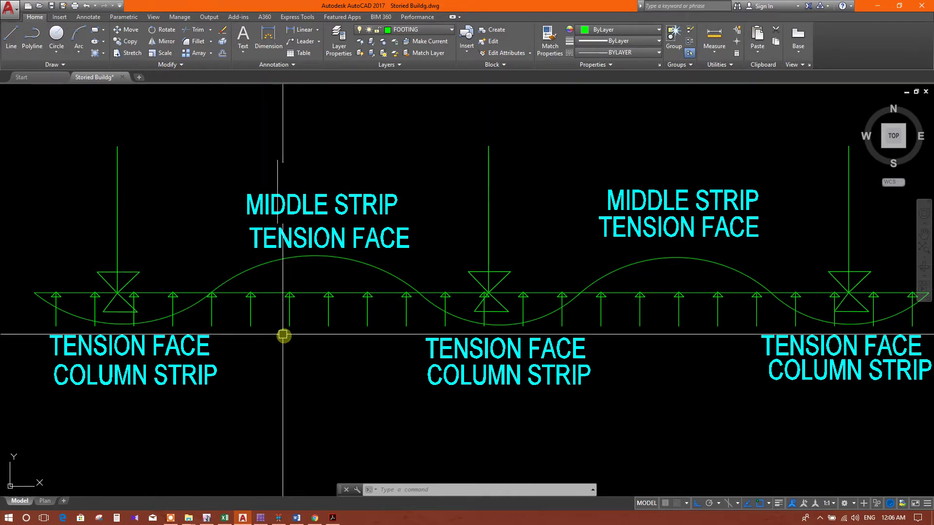
middle_drag(716, 346, 667, 351)
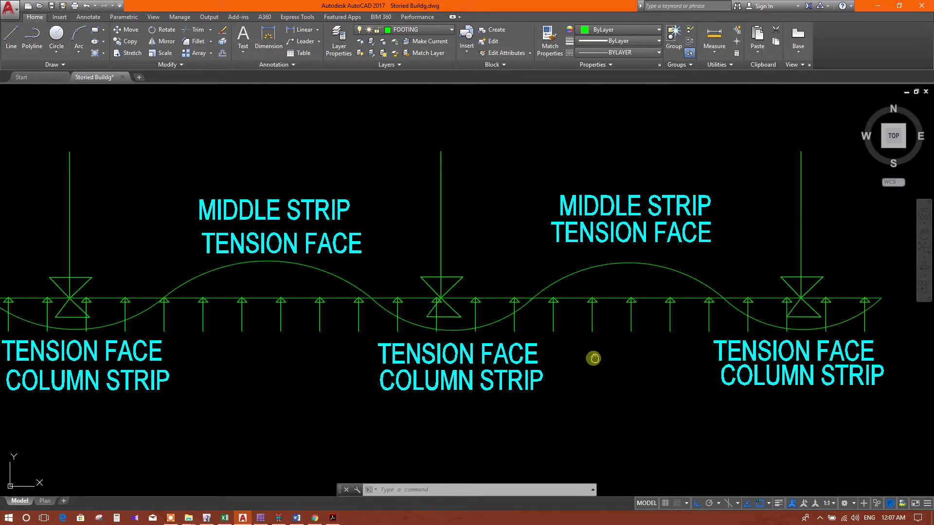
middle_drag(594, 359, 627, 348)
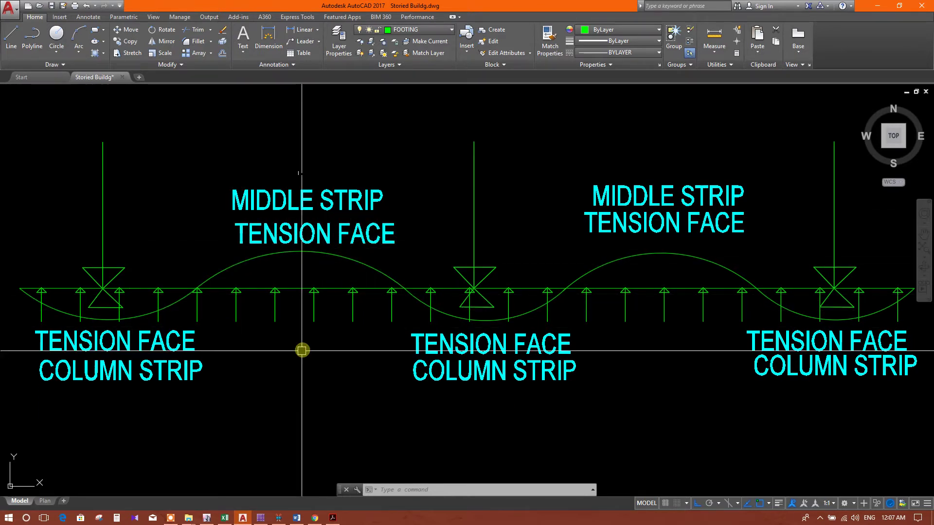
middle_drag(124, 333, 157, 324)
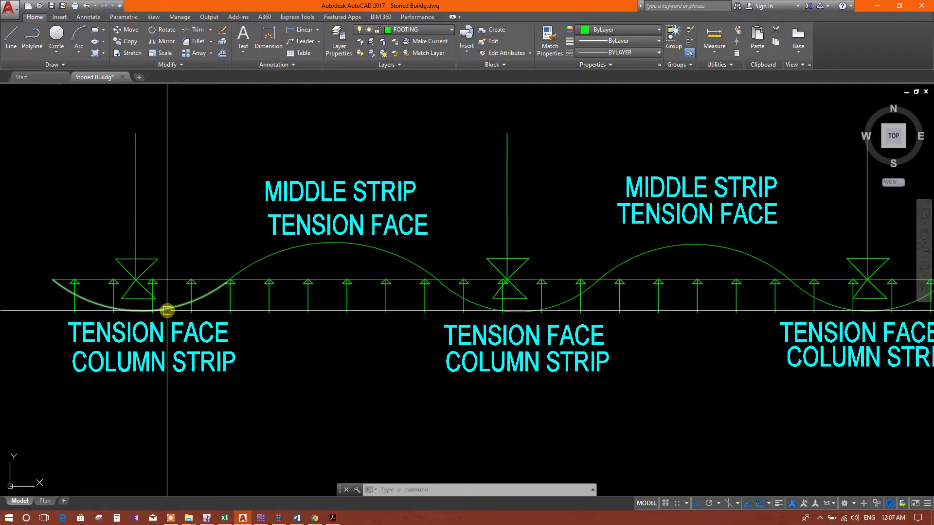
middle_drag(468, 344, 396, 351)
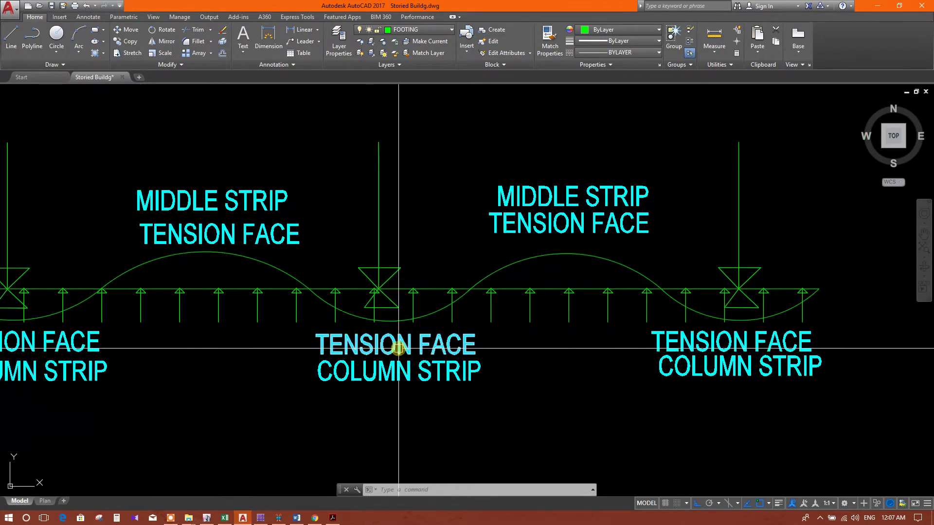
Step: Return to SAFE and display the enveloping flexural reinforcement contours for Direction 1 bottom rebar without the design dialog
click(877, 6)
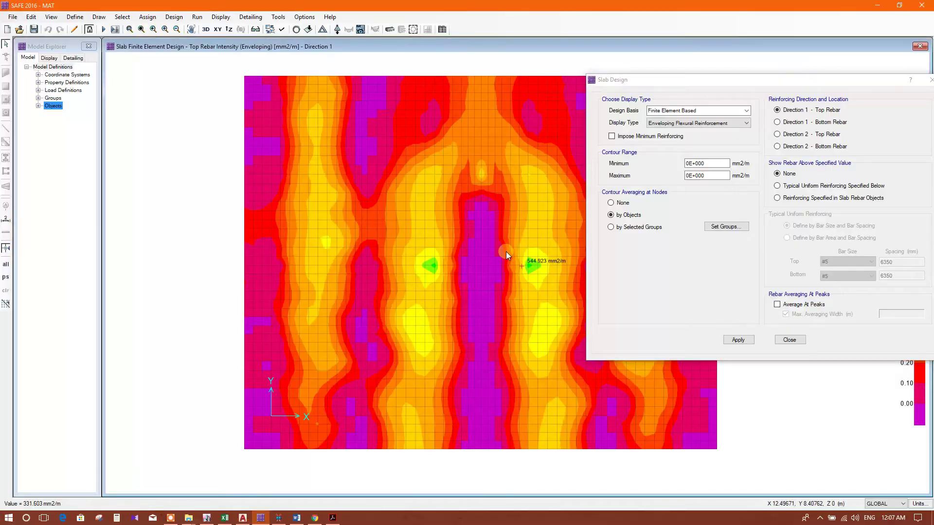
click(809, 123)
click(738, 342)
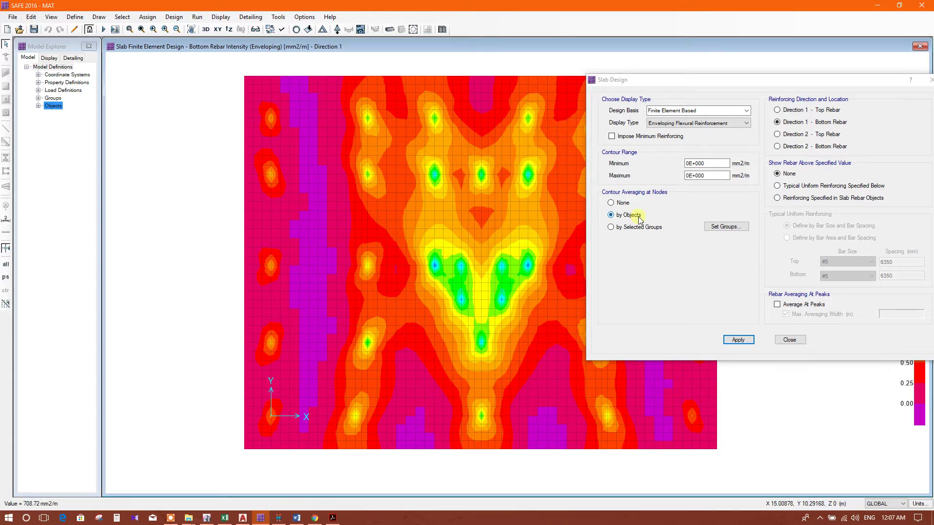
click(791, 340)
click(205, 146)
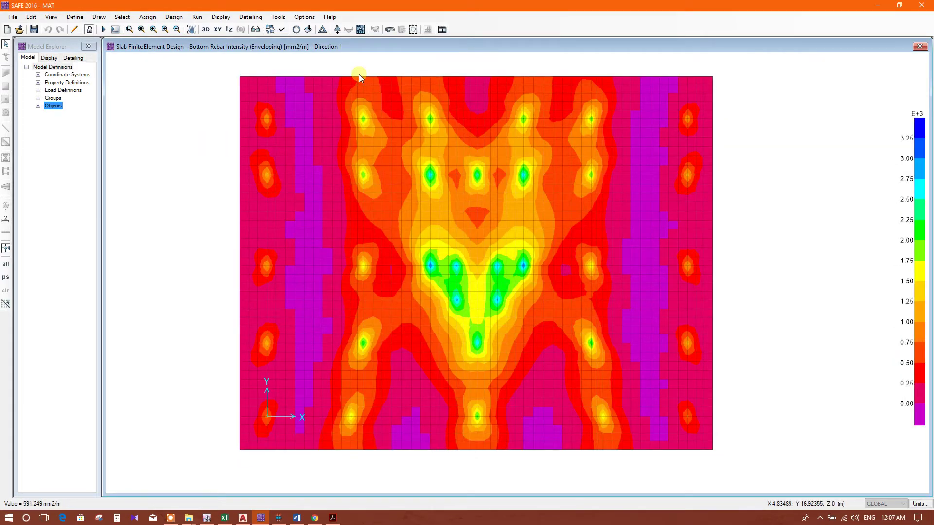
Step: Switch to the Moment Resistance sheet in Excel and shift the section, strain and stress diagram slightly away from the raft strip sketch
click(224, 517)
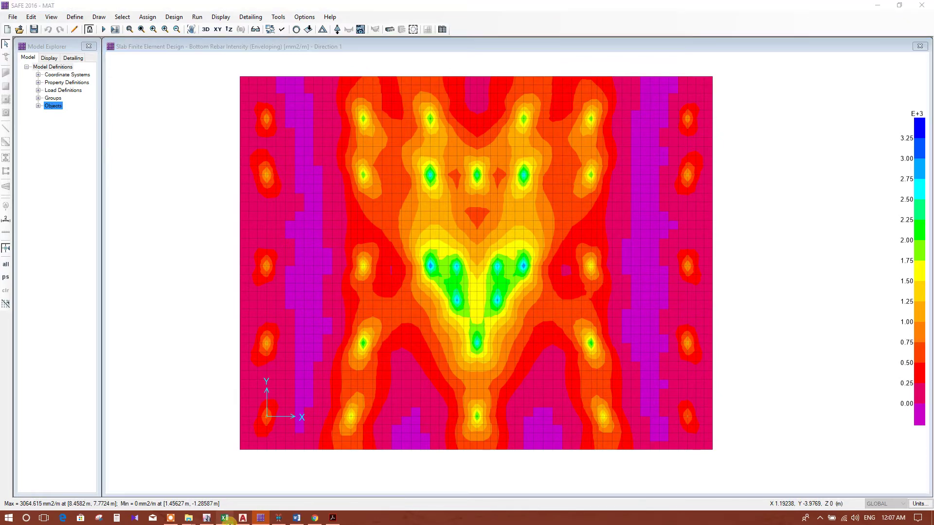
click(331, 493)
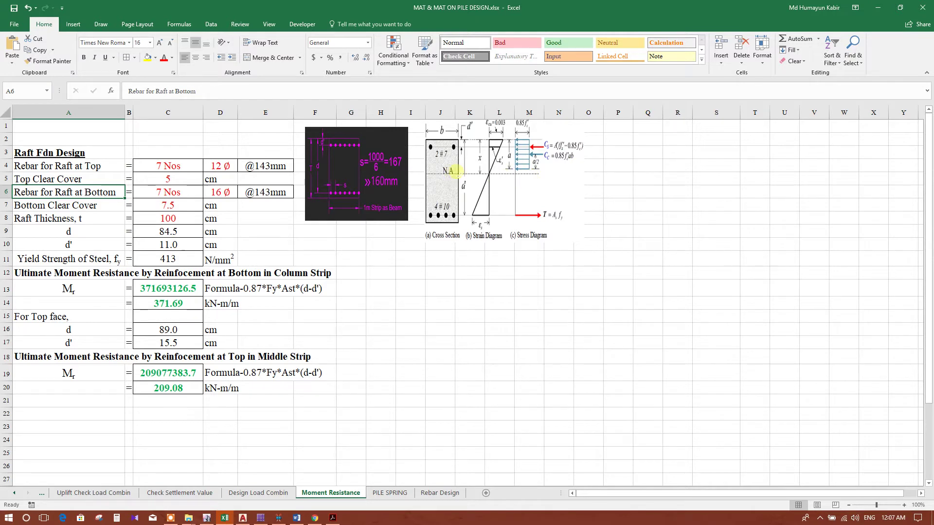
click(455, 172)
drag(473, 172, 481, 171)
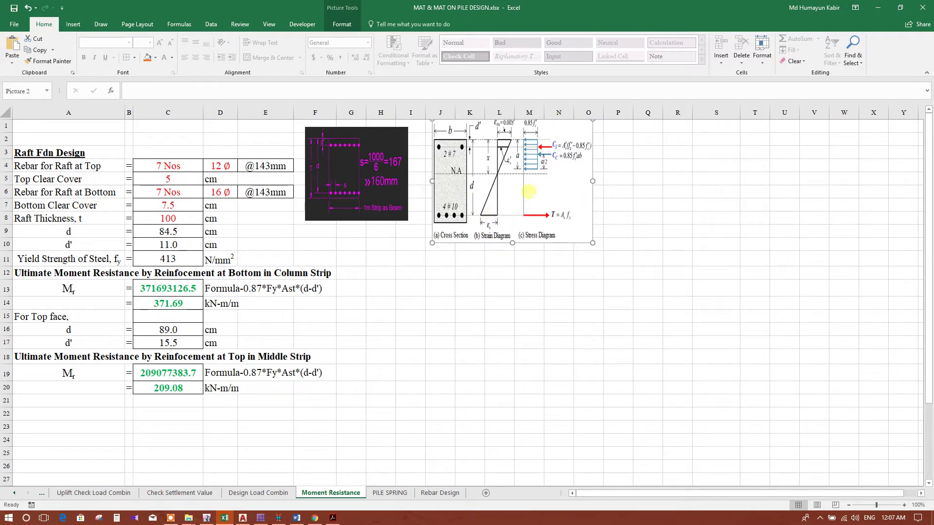
click(537, 302)
Step: Set the diameter of the raft's top rebar to 14 Ø and check the top moment resistance in the middle strip
click(57, 154)
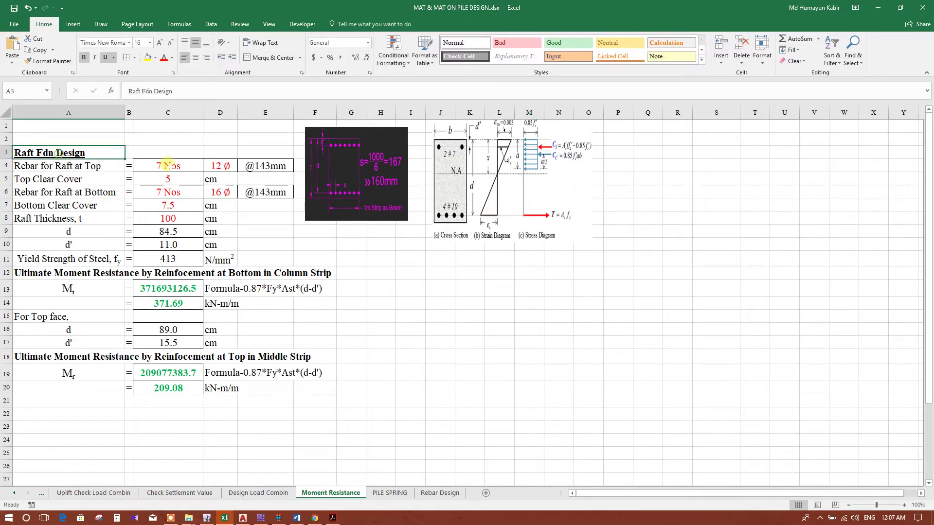
click(100, 180)
click(171, 166)
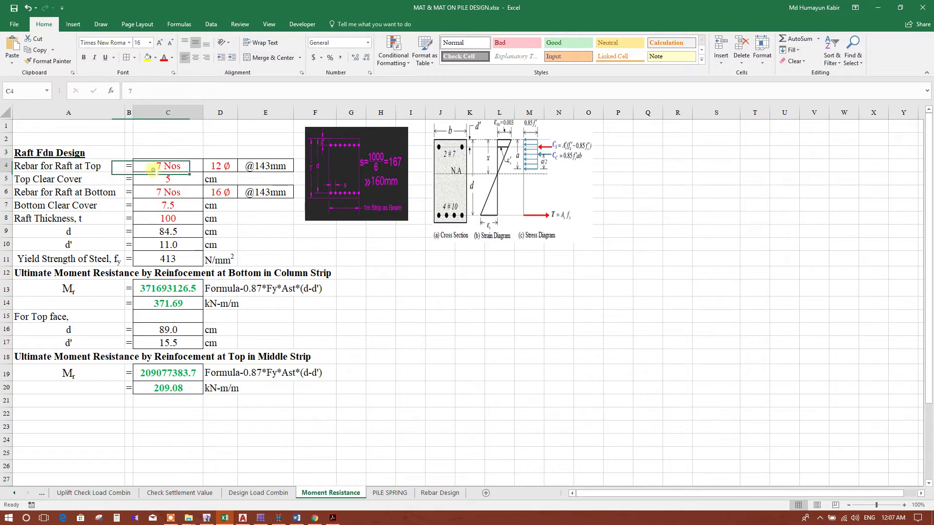
click(226, 166)
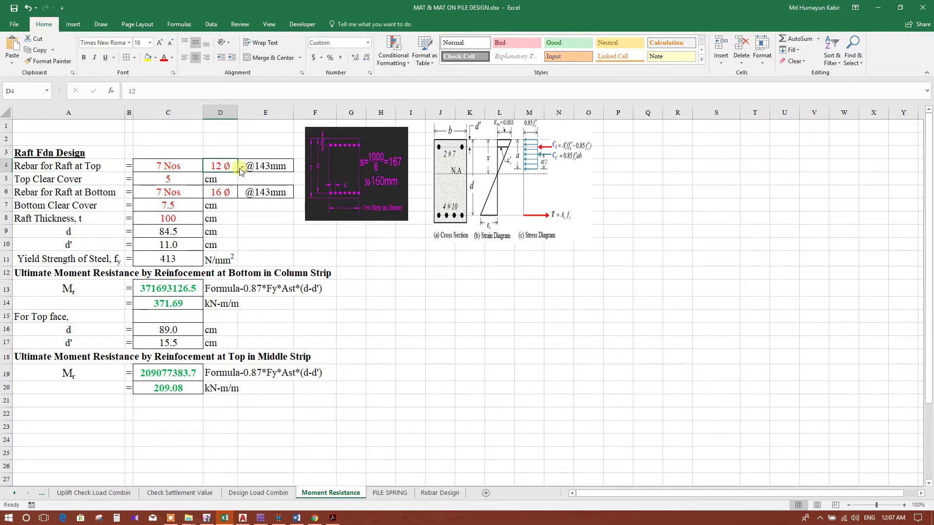
click(242, 167)
click(219, 183)
click(273, 167)
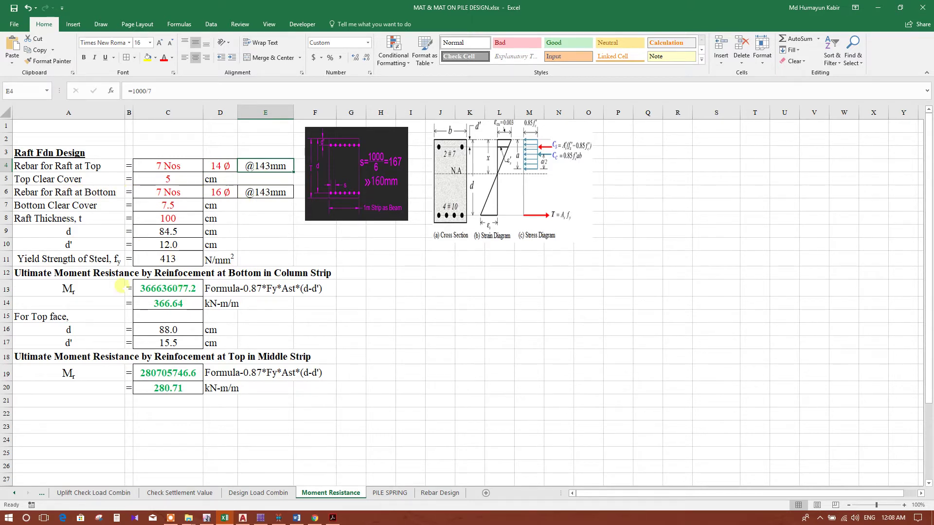
click(62, 170)
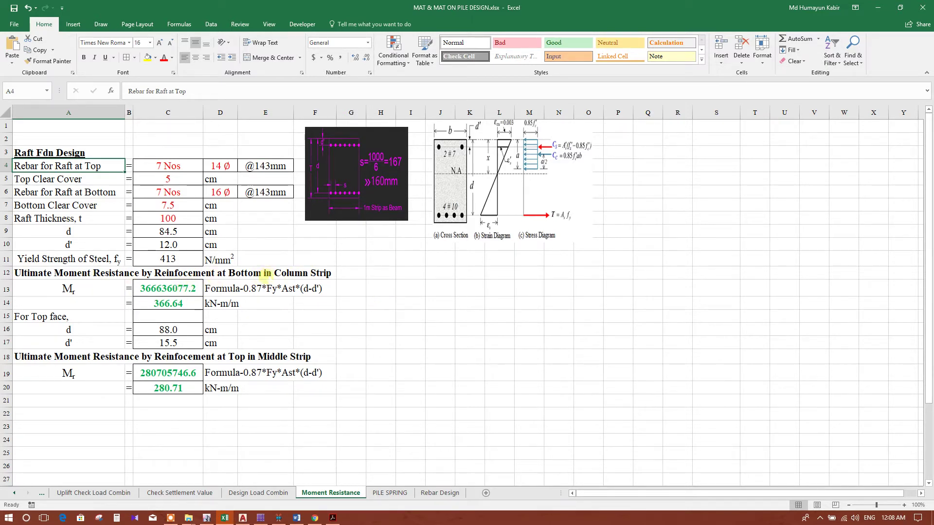
click(41, 359)
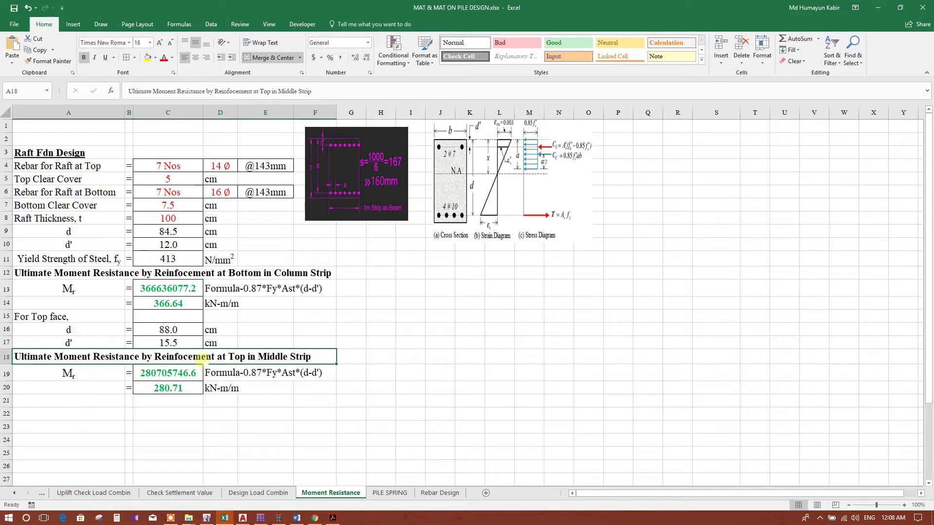
click(183, 371)
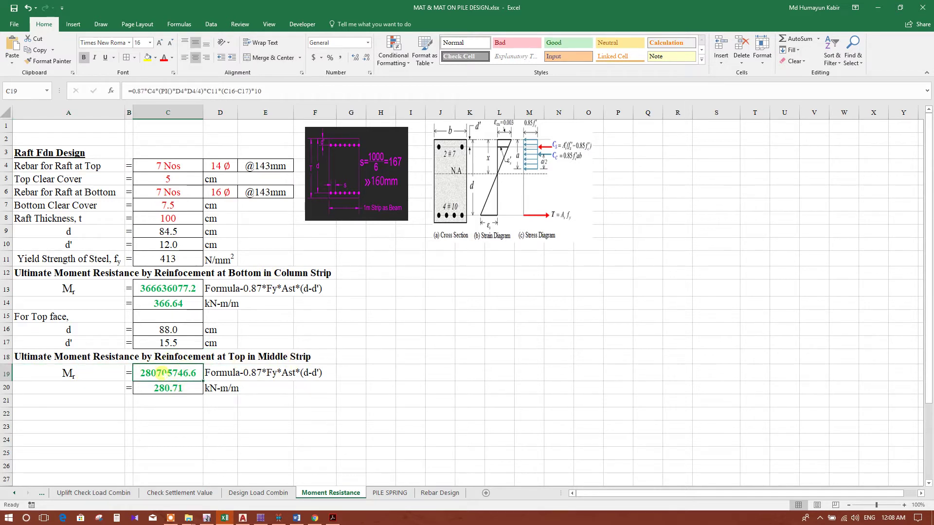
click(166, 388)
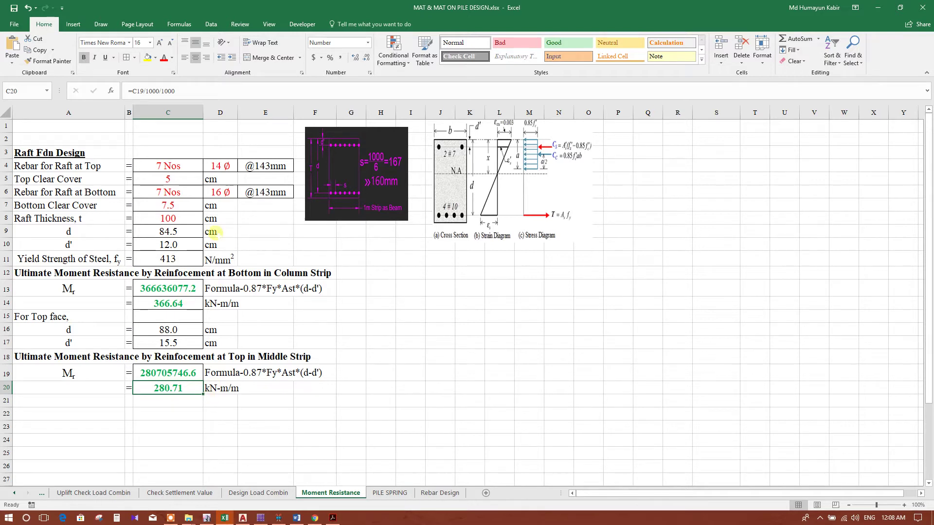
Step: Change the diameter of the raft's top rebar to 18 Ø
click(198, 164)
click(234, 167)
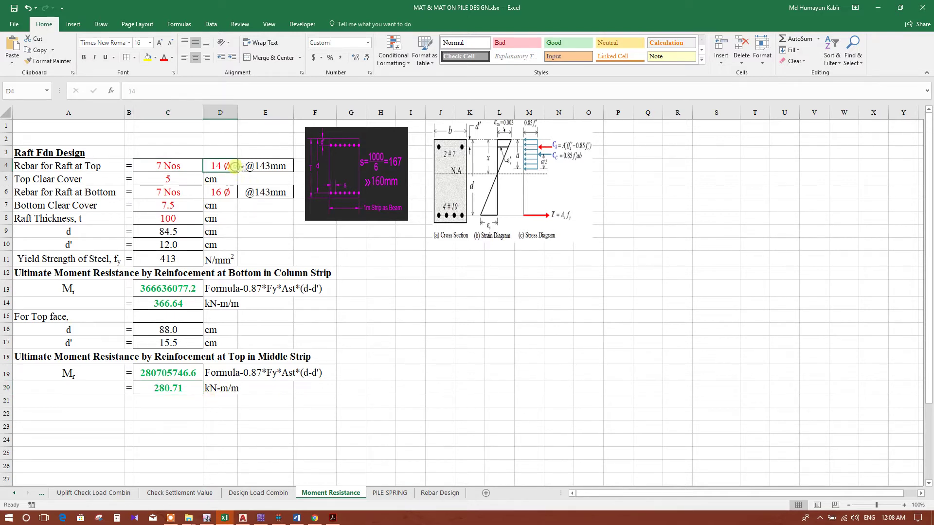
click(241, 167)
click(217, 201)
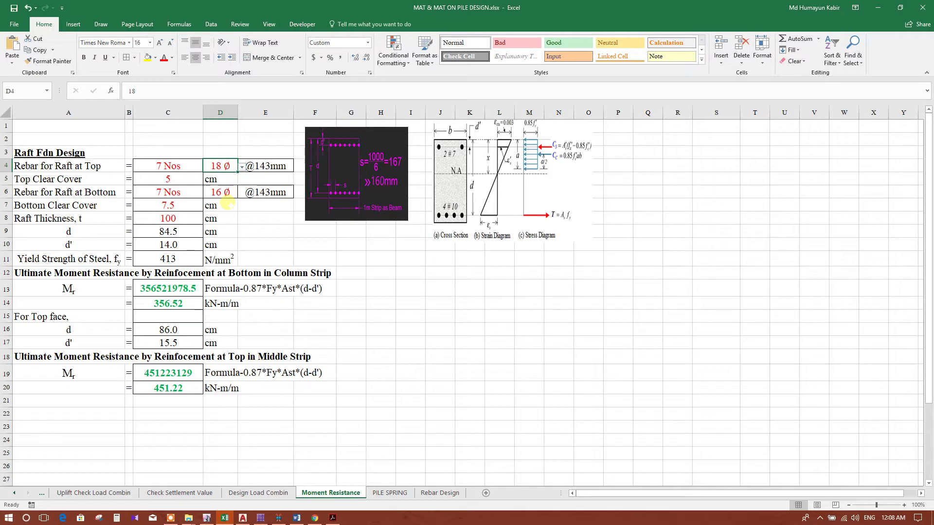
Step: Swap the two rebar labels so that A4 reads "Rebar for Raft at Bottom" and A6 reads "Rebar for Raft at Top"
click(104, 170)
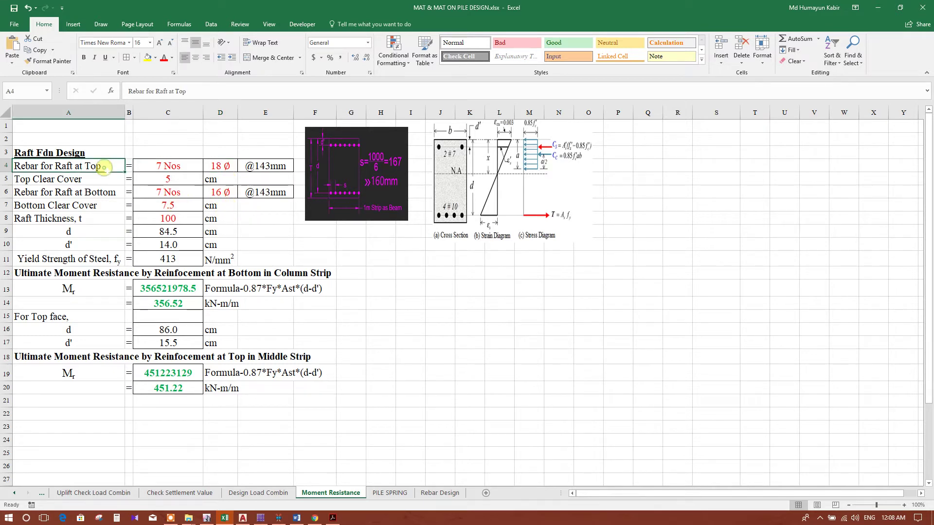
double_click(180, 92)
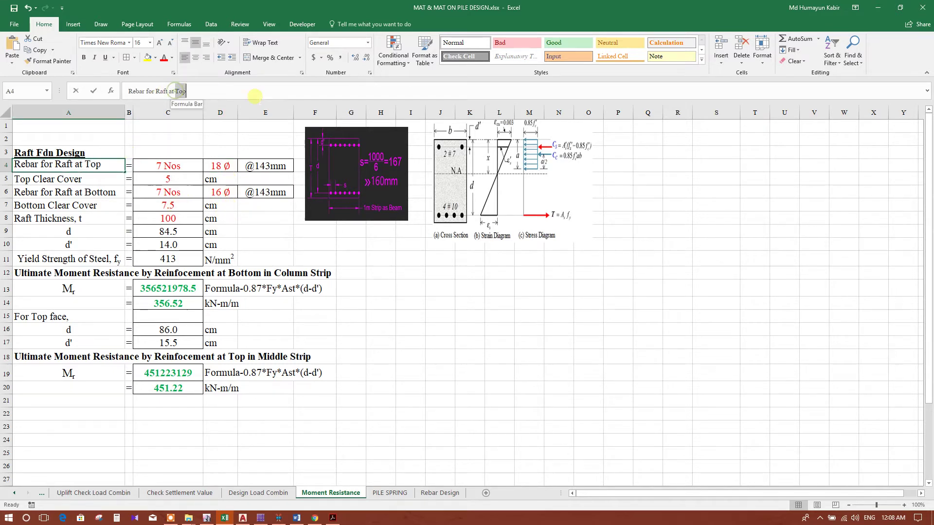
text(bOT)
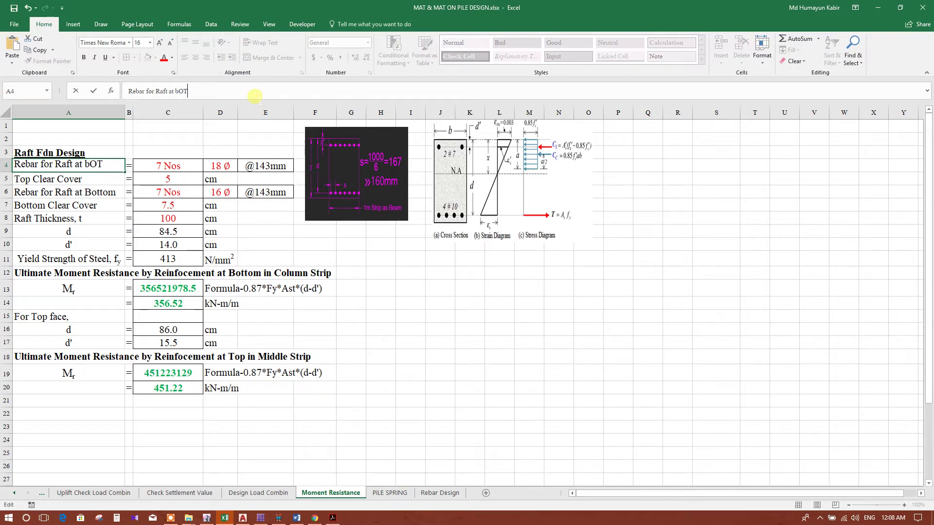
text(tOMB)
key(Return)
click(73, 194)
double_click(182, 91)
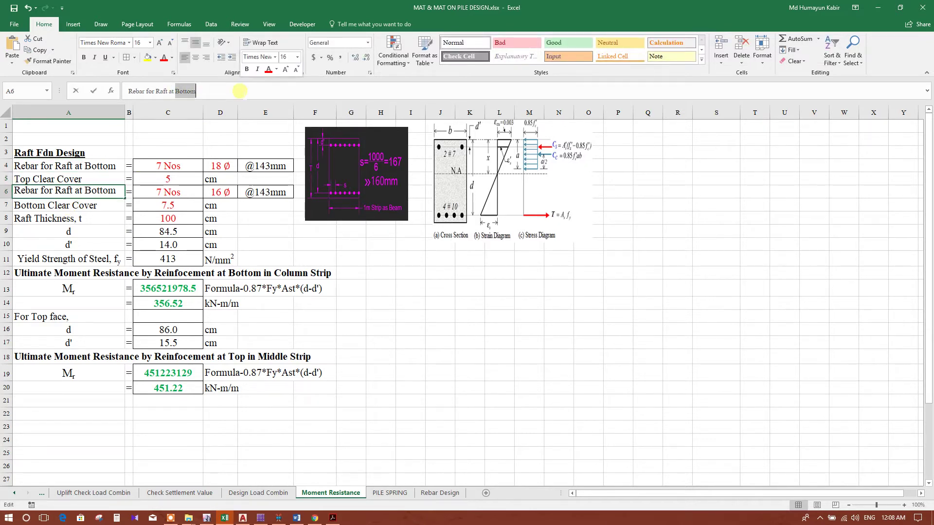
text(Top)
key(Return)
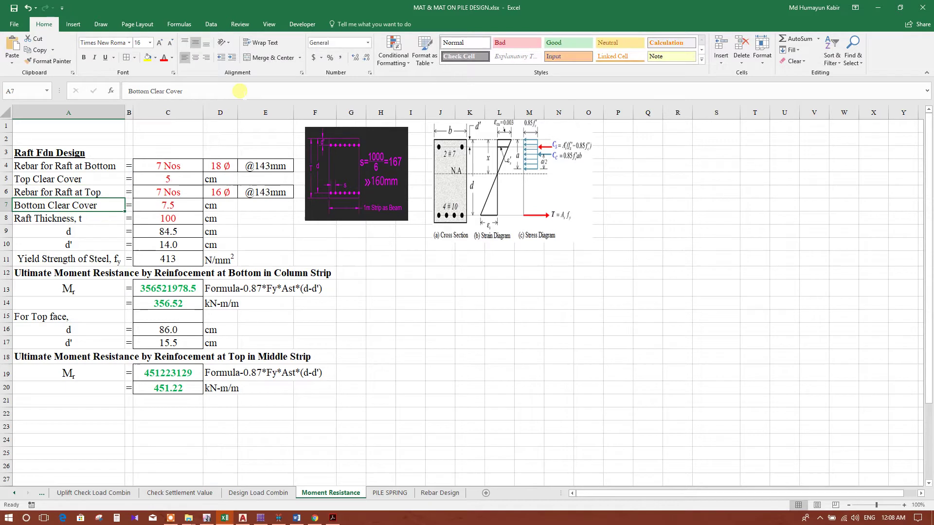
Step: Set the rebar diameter for the raft at bottom in D4 to 16 Ø
click(189, 162)
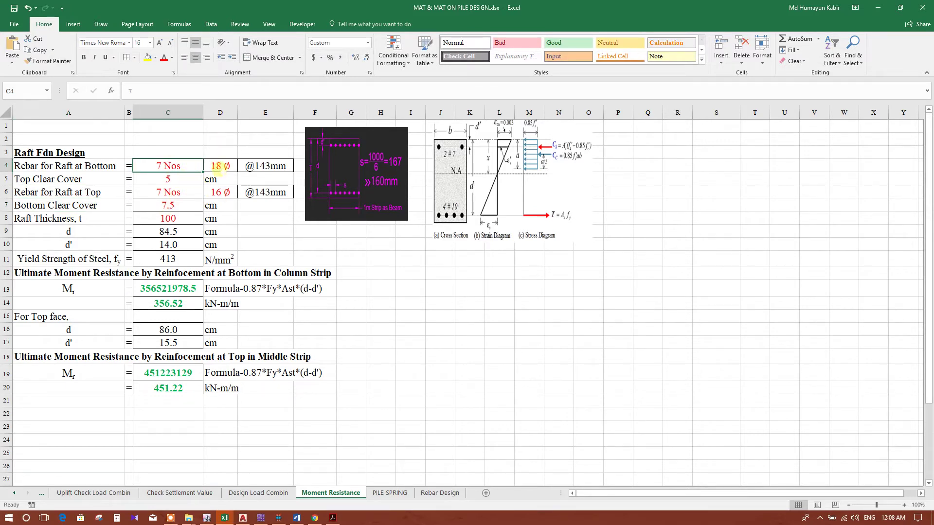
click(216, 167)
click(242, 166)
click(216, 195)
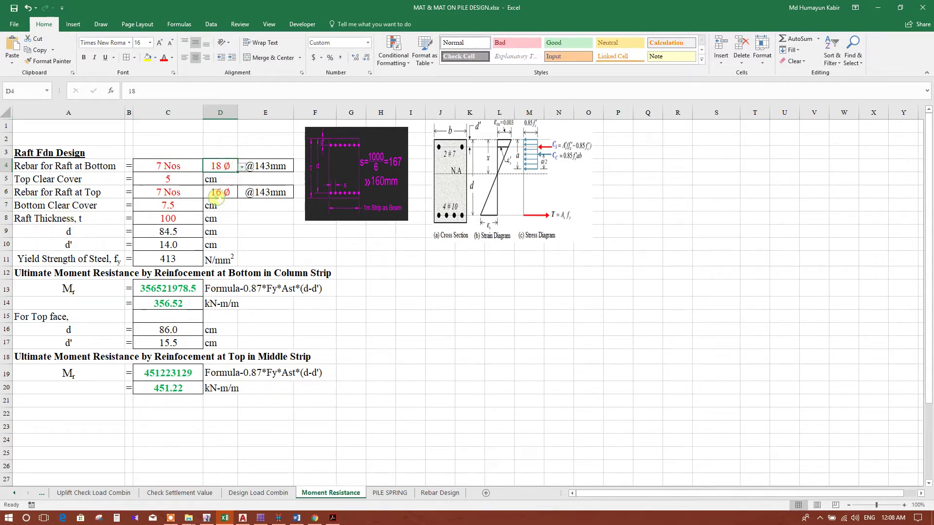
click(241, 167)
click(217, 193)
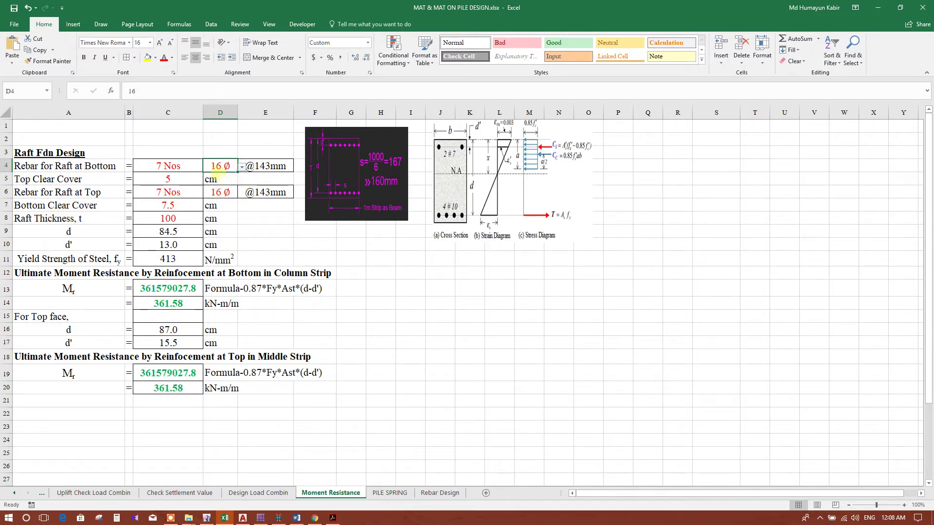
Step: Set the rebar diameter for the raft at bottom to 14 Ø
click(241, 167)
click(216, 185)
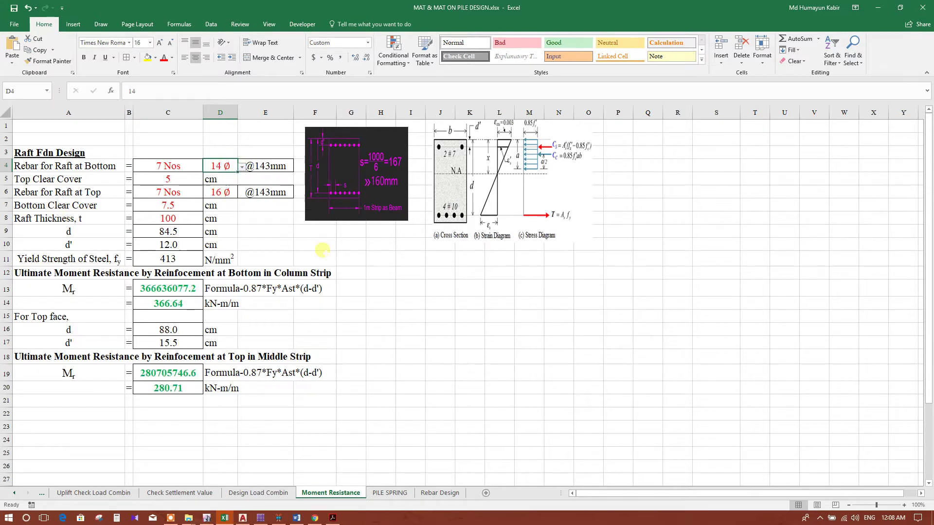
click(314, 245)
Step: Set the rebar diameter for the raft at top to 12 Ø and check the bottom moment resistance in the column strip
click(231, 194)
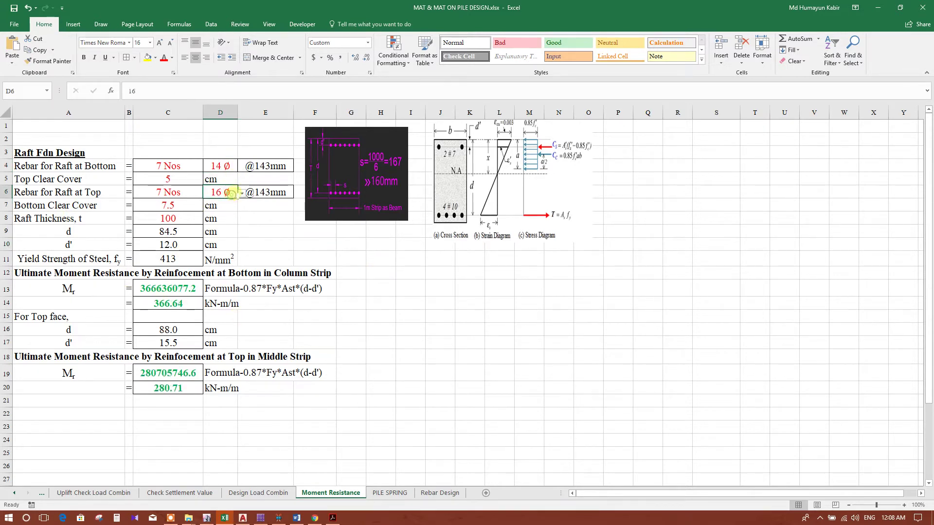
click(242, 193)
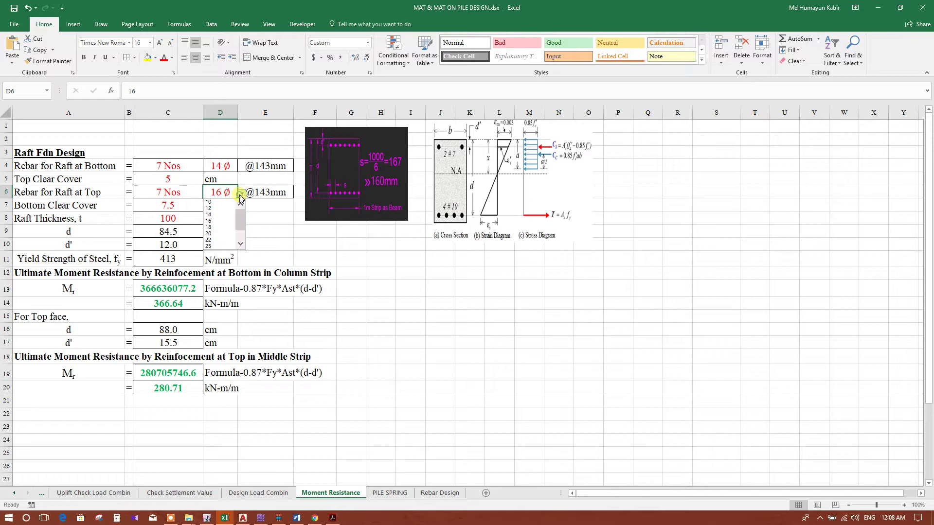
click(223, 208)
click(439, 302)
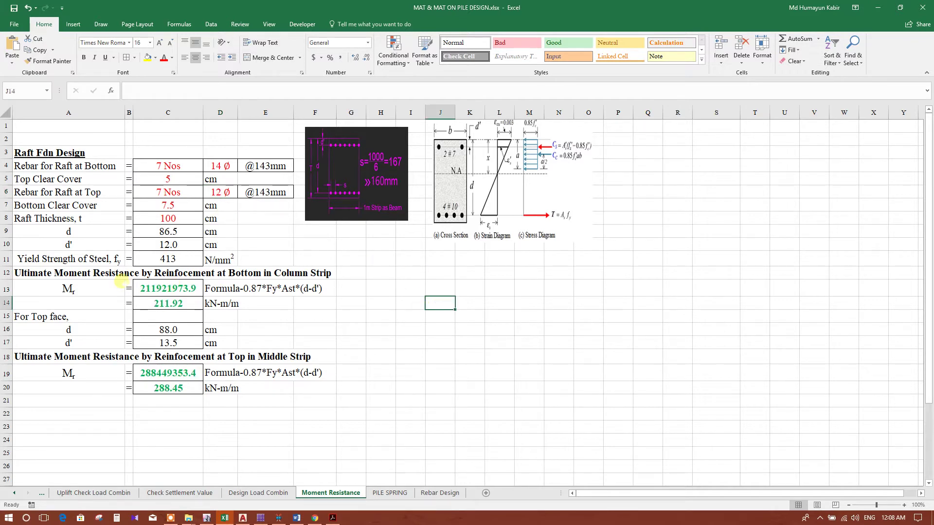
click(162, 303)
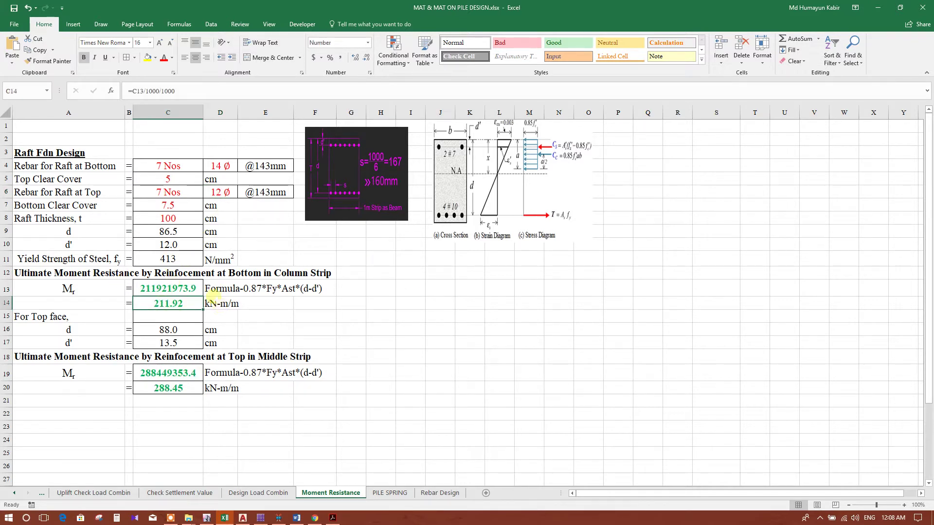
Step: Inspect the spacing formula of the raft's top rebar in E6 and the column strip moment resistance in C14
click(156, 192)
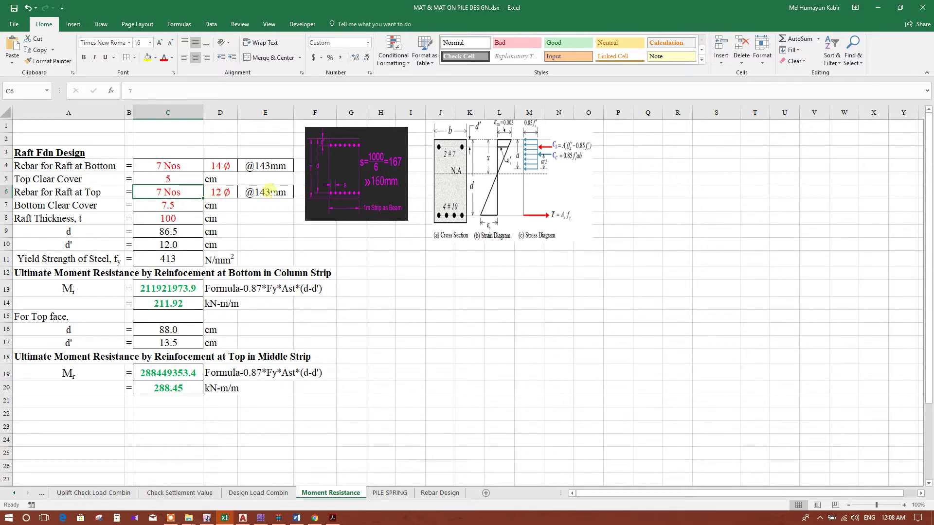
click(249, 193)
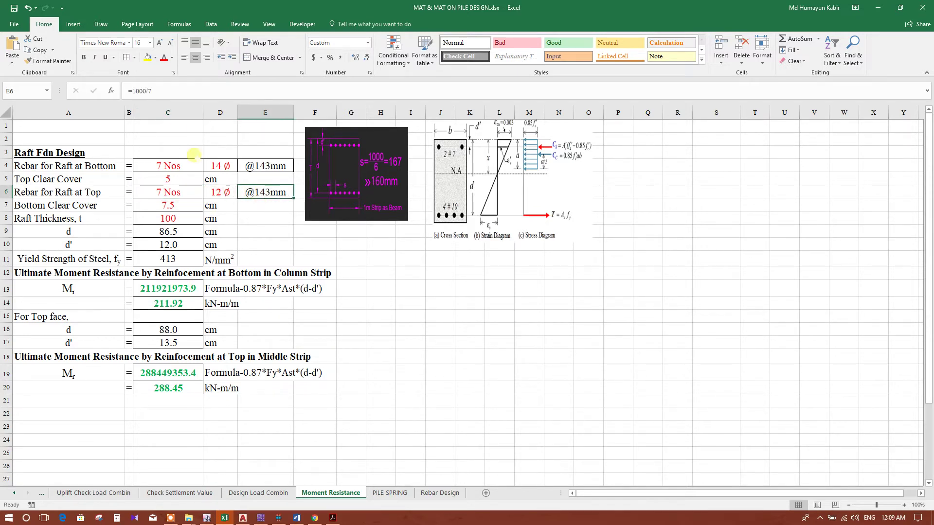
click(141, 91)
drag(131, 91, 160, 92)
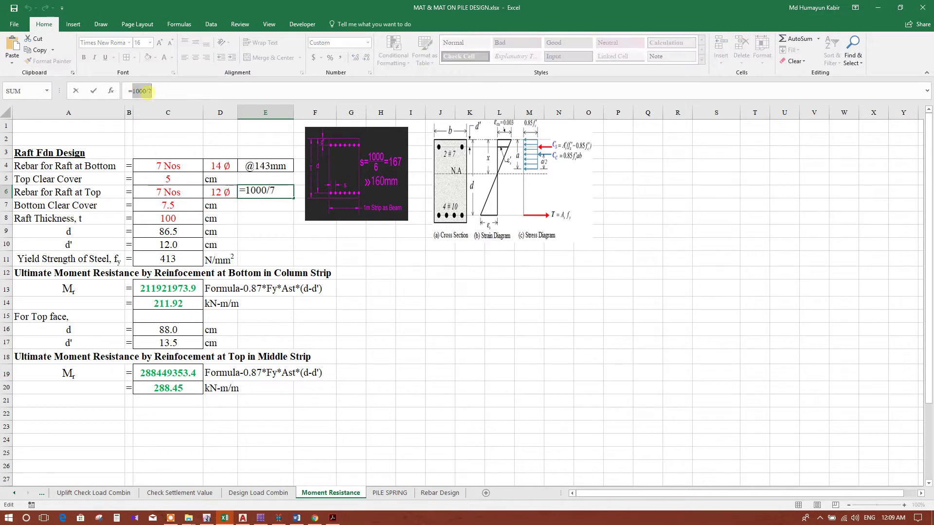
click(311, 273)
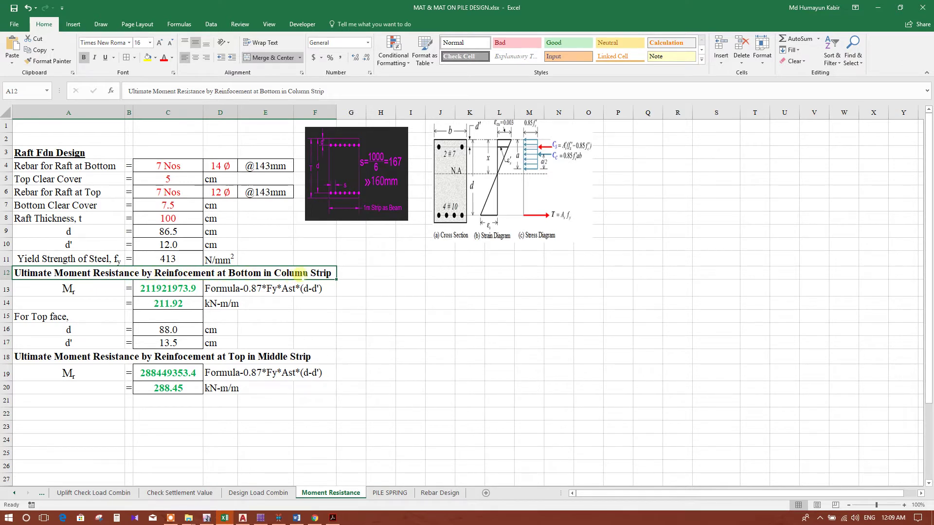
click(148, 304)
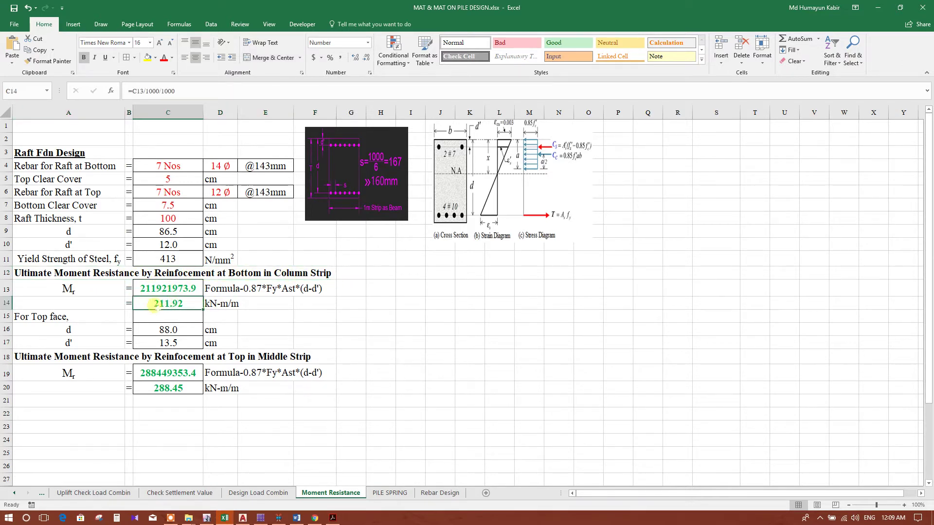
Step: Switch to SAFE and look at the slab forces/stresses display options with the ENVELOPE load combination, without applying them
click(260, 517)
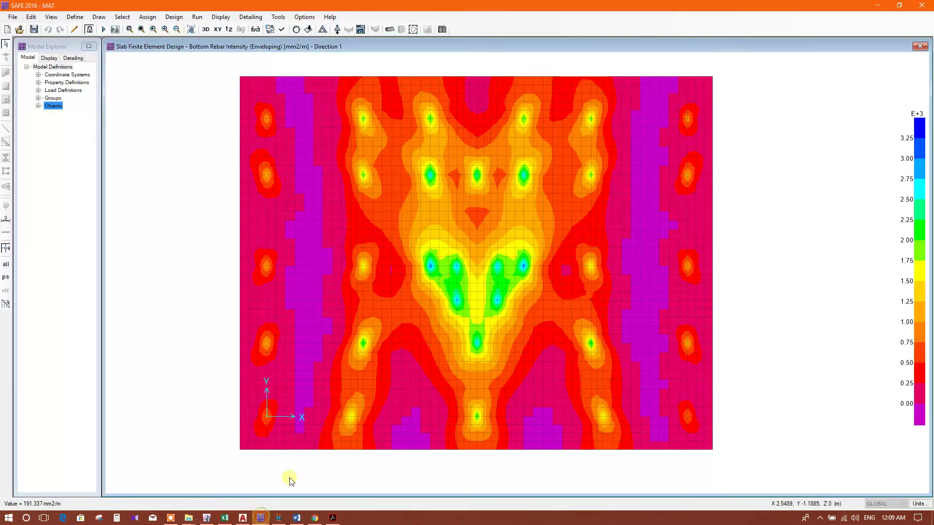
click(360, 30)
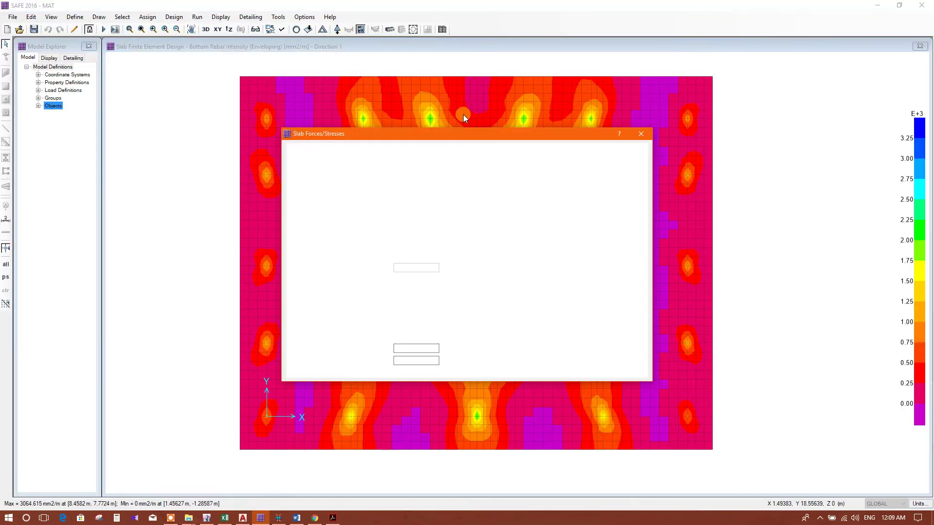
drag(515, 136, 556, 119)
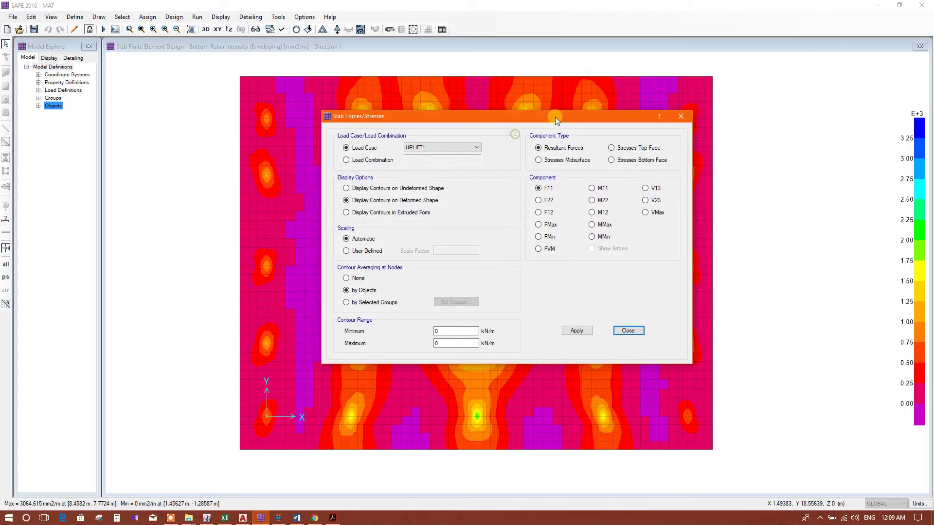
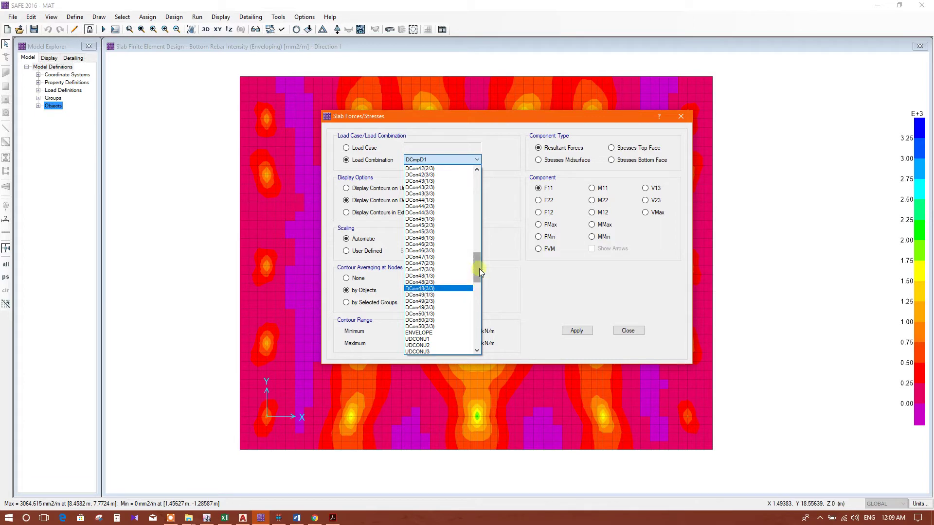
click(448, 270)
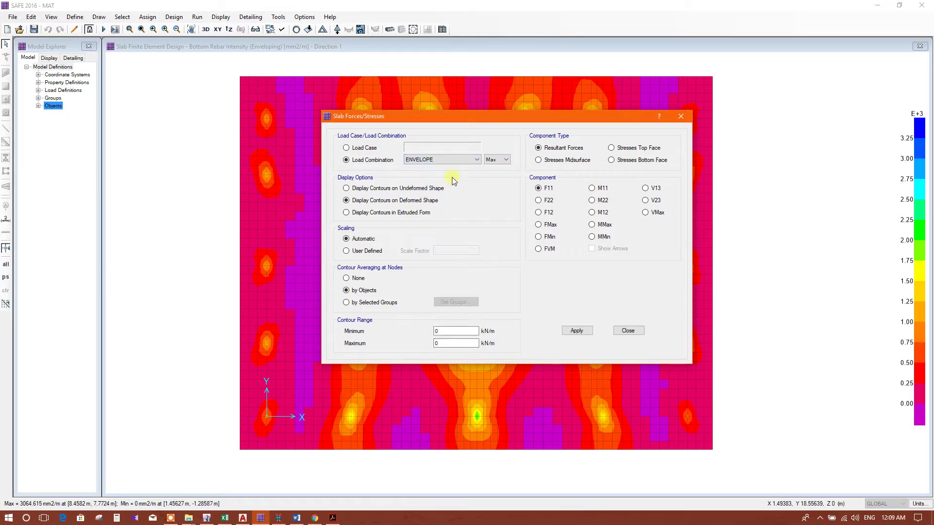
drag(487, 117, 491, 94)
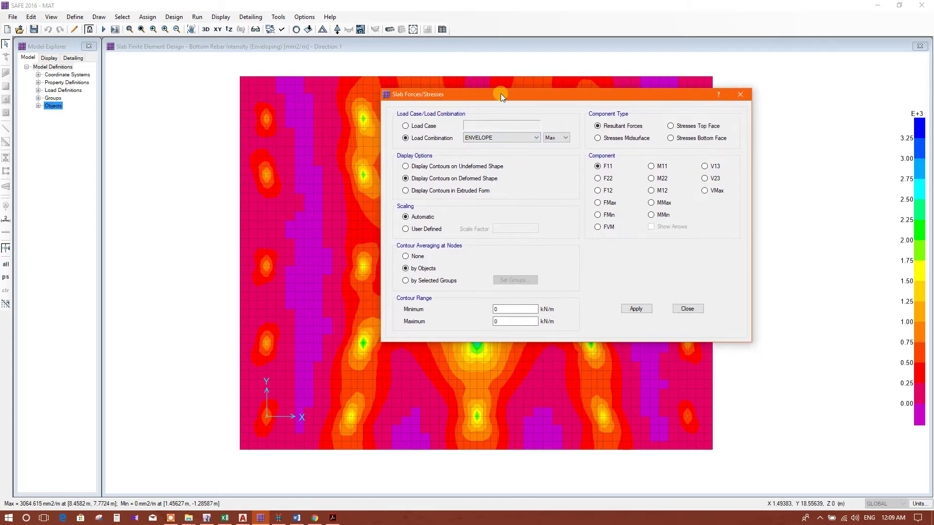
click(285, 31)
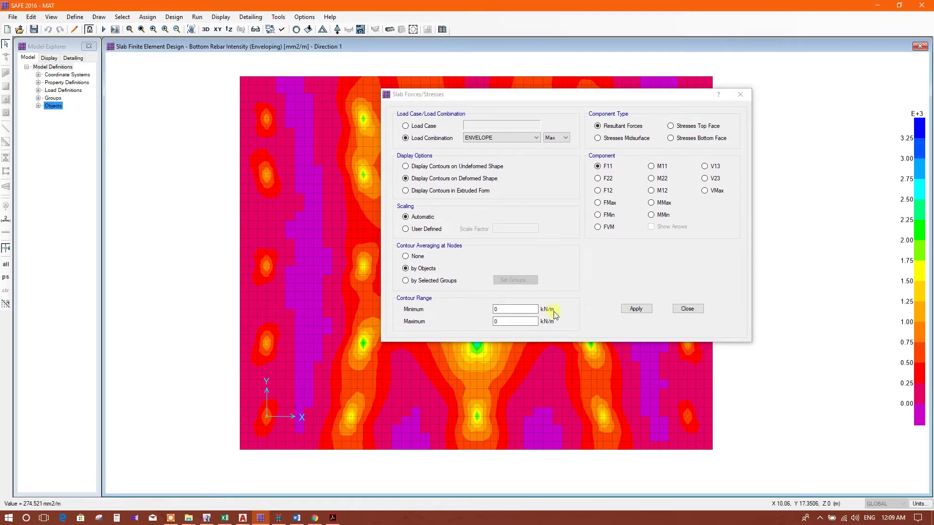
click(682, 310)
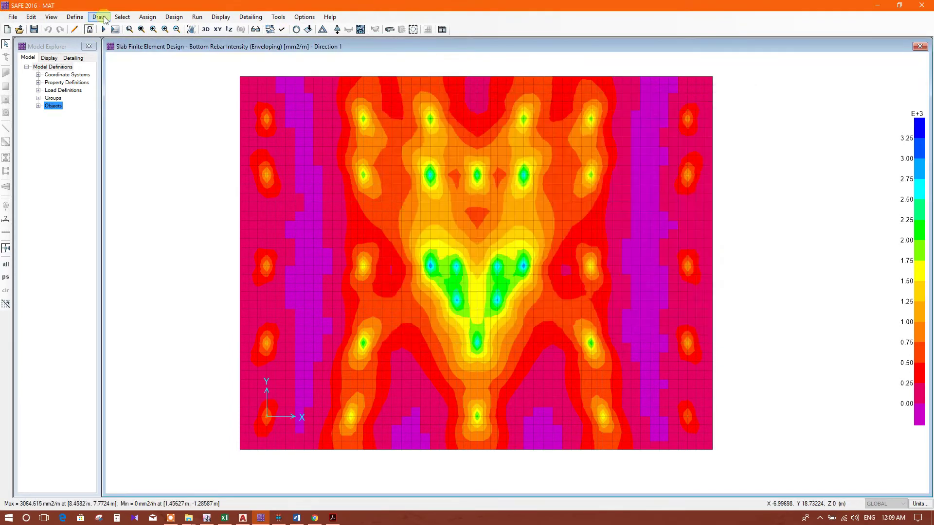
Step: Open the load combinations definition and view the default design combination types without adding any
click(81, 19)
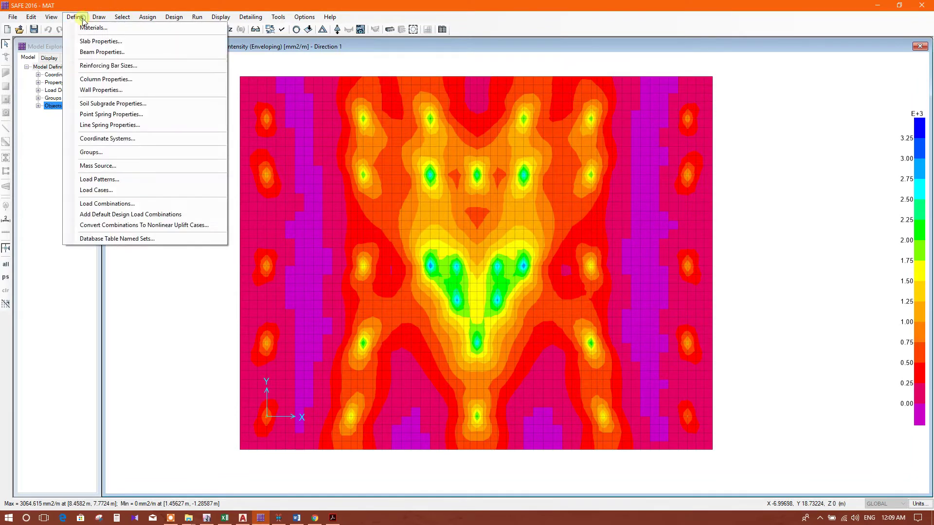
click(123, 204)
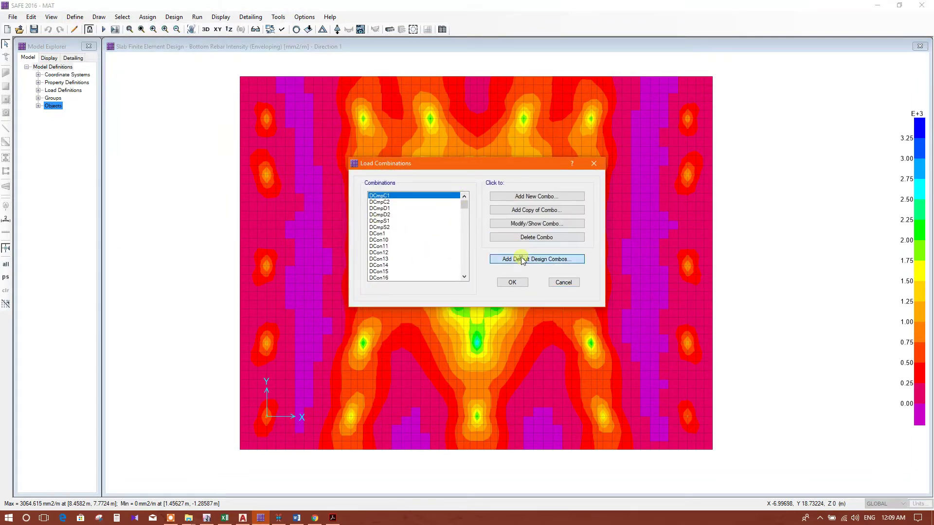
click(522, 261)
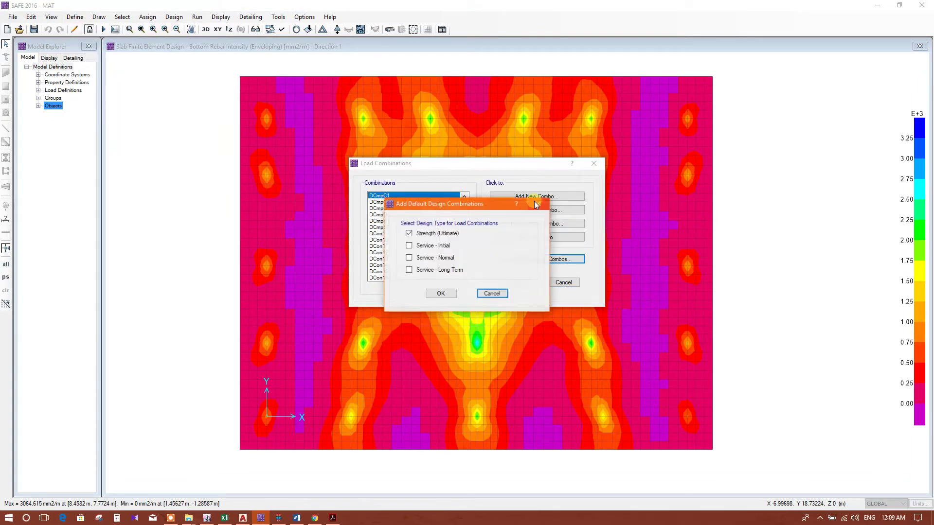
click(489, 293)
Step: Examine the UDCONU combinations in the list of defined load combinations
click(384, 253)
click(384, 265)
drag(464, 204, 465, 250)
click(374, 220)
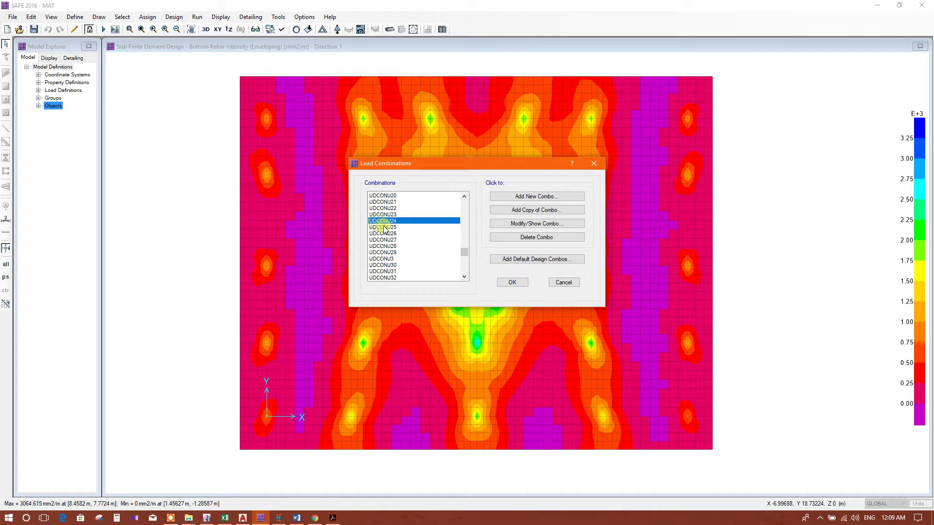
click(385, 240)
click(385, 234)
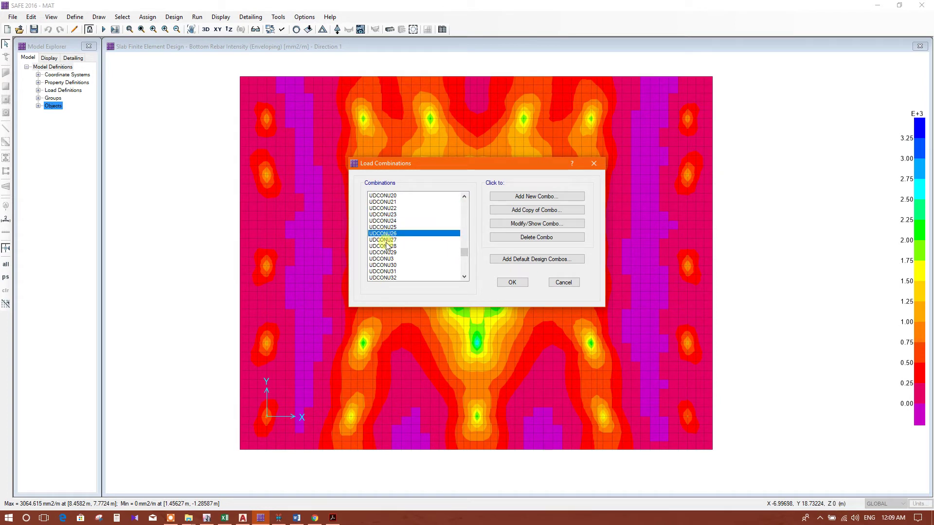
click(389, 240)
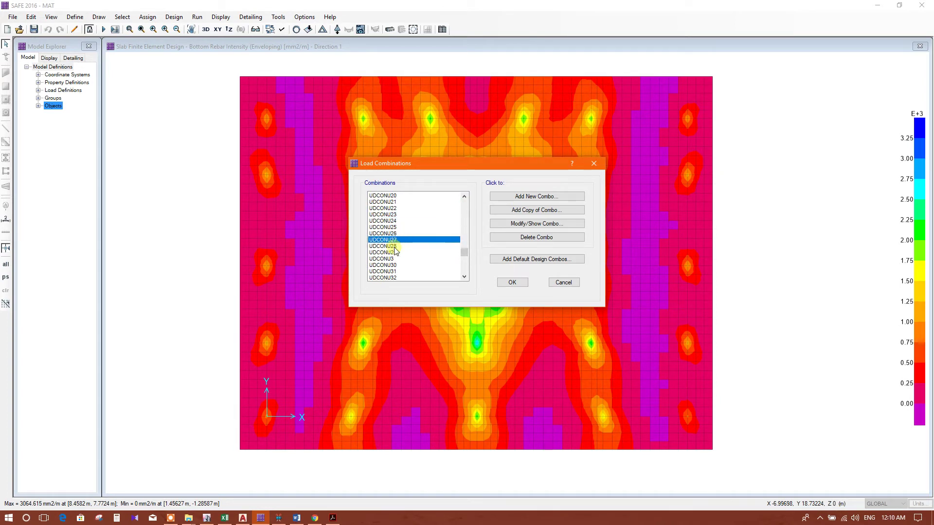
click(392, 247)
click(396, 253)
scroll(398, 250, up, 4)
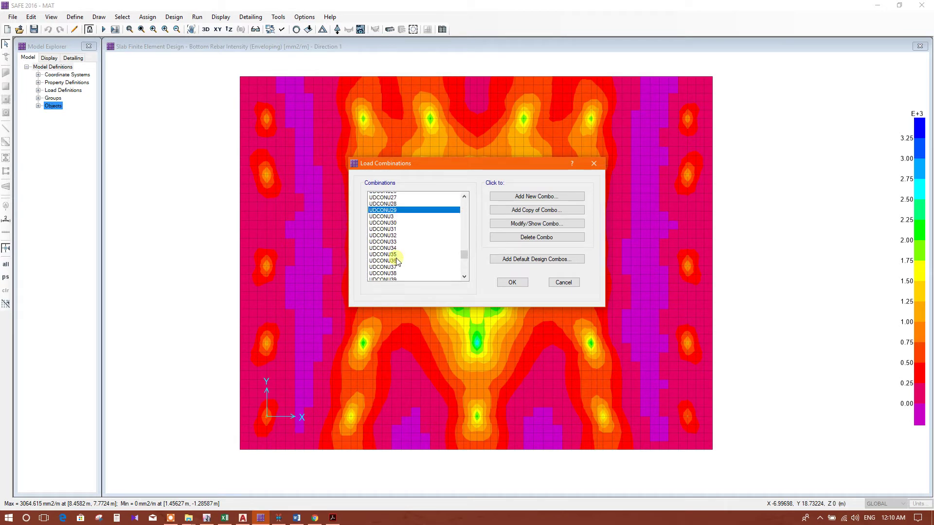
scroll(402, 245, up, 2)
Step: Compare the DCon entries with the UDCONU entries throughout the load combinations list
drag(483, 167, 528, 179)
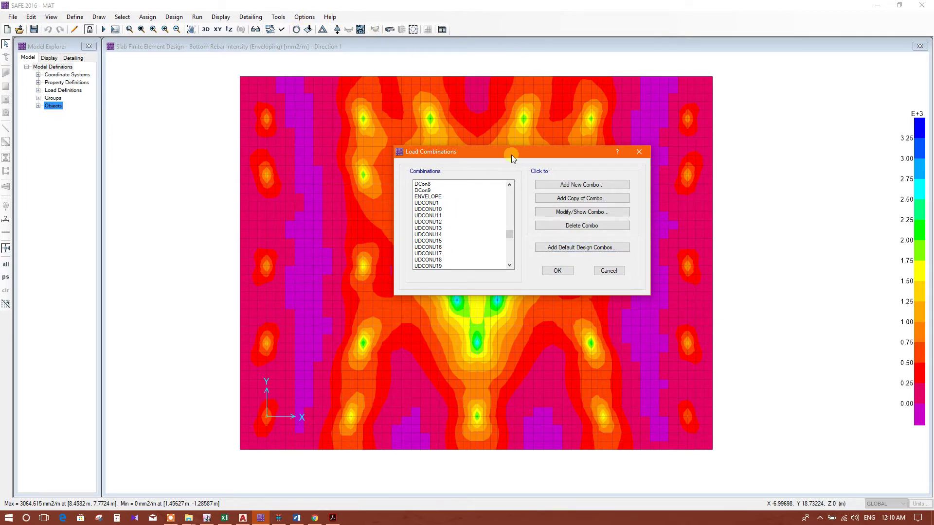
drag(508, 235, 506, 210)
click(442, 191)
drag(442, 191, 440, 222)
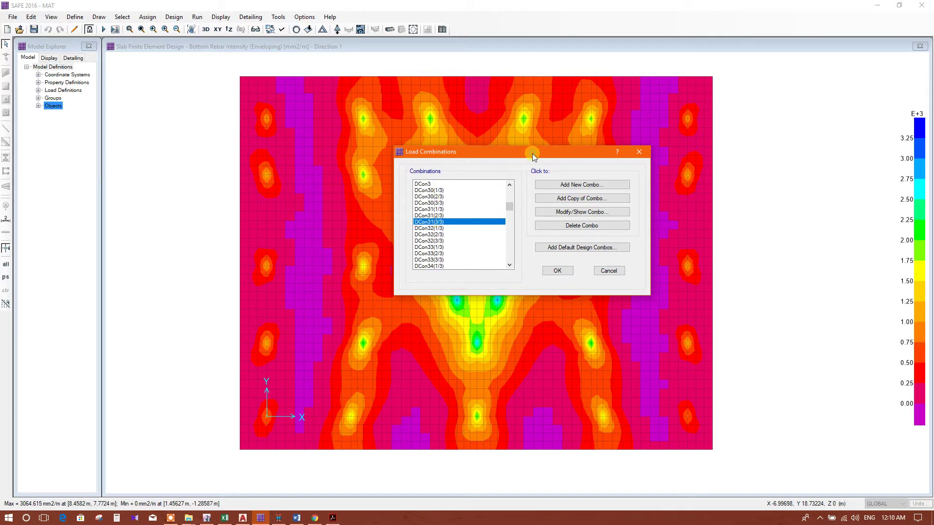
drag(533, 155, 562, 135)
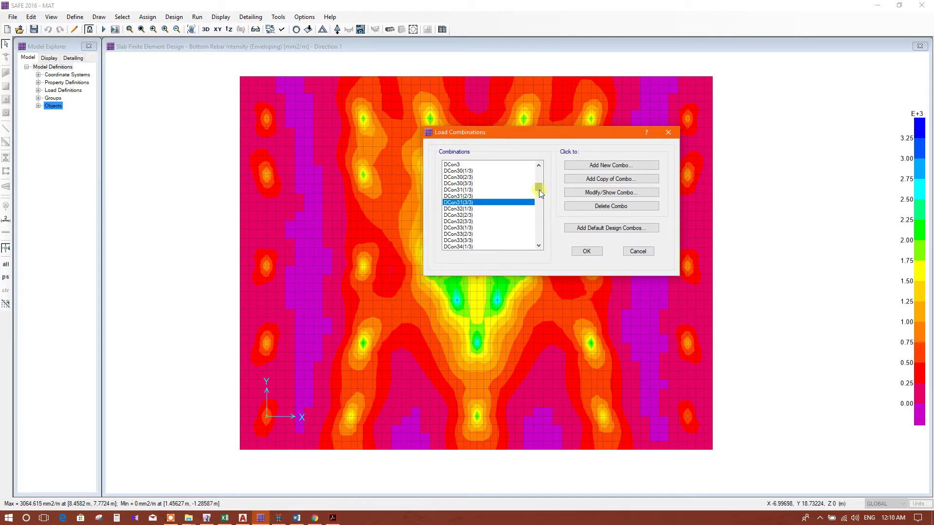
drag(539, 190, 537, 221)
click(461, 177)
click(462, 203)
click(463, 228)
scroll(474, 209, down, 4)
click(468, 202)
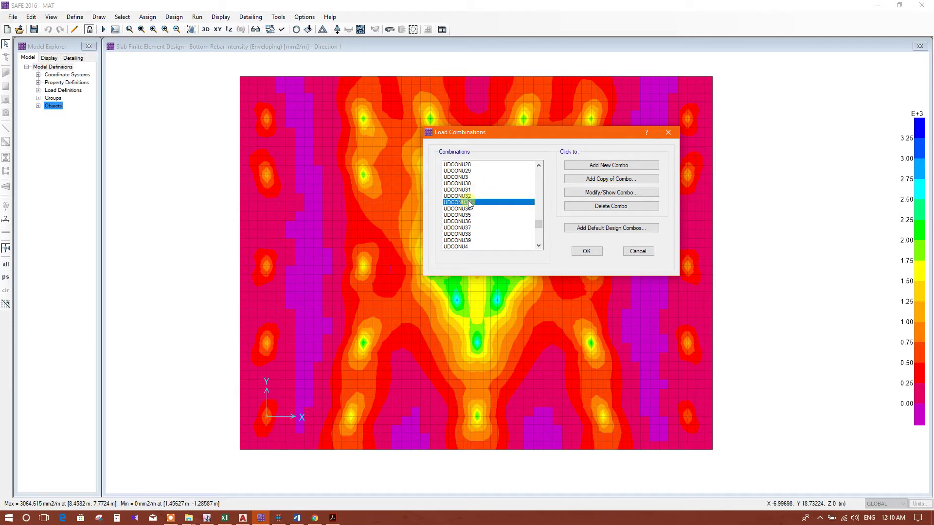
click(470, 215)
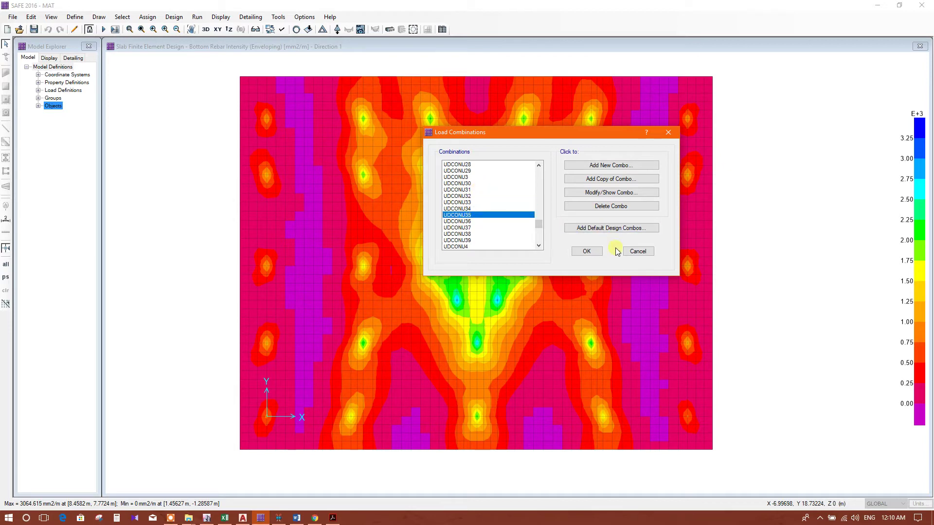
Step: Add a new load combination named "envelope Design" with UDCONU1 as its first load
click(614, 165)
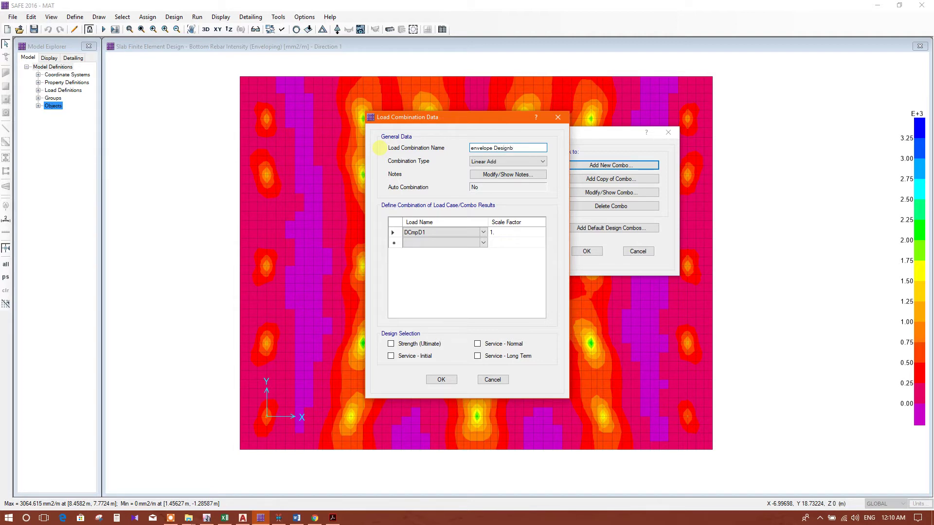
click(482, 234)
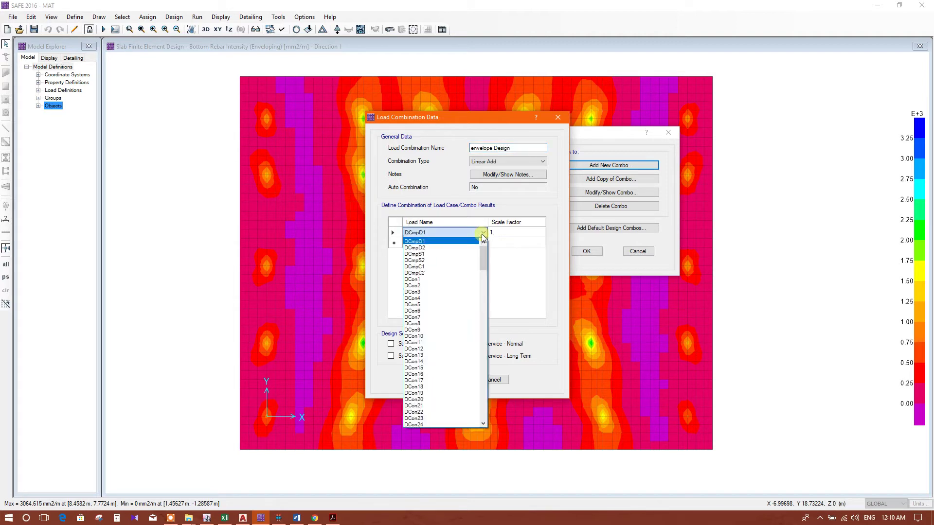
drag(483, 267, 484, 339)
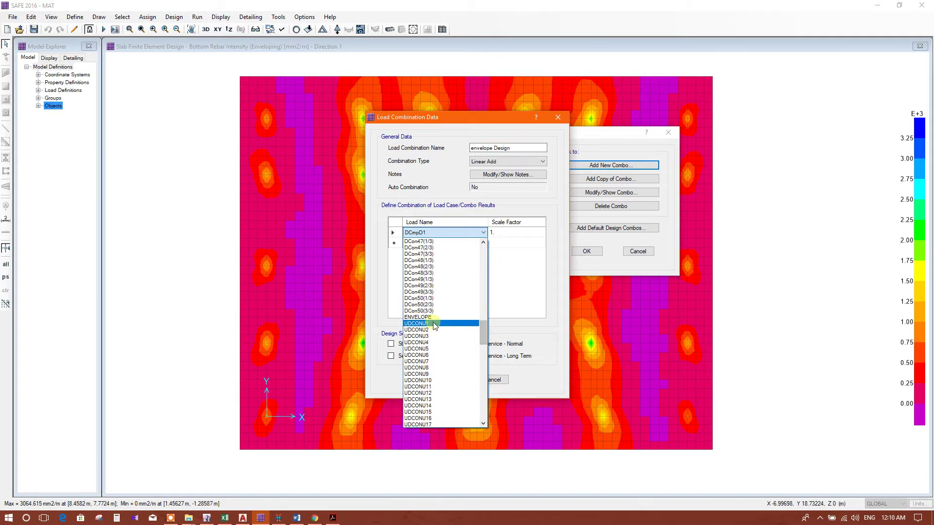
click(417, 324)
Step: Add UDCONU2 as the second load in the envelope Design combination
click(481, 243)
click(483, 244)
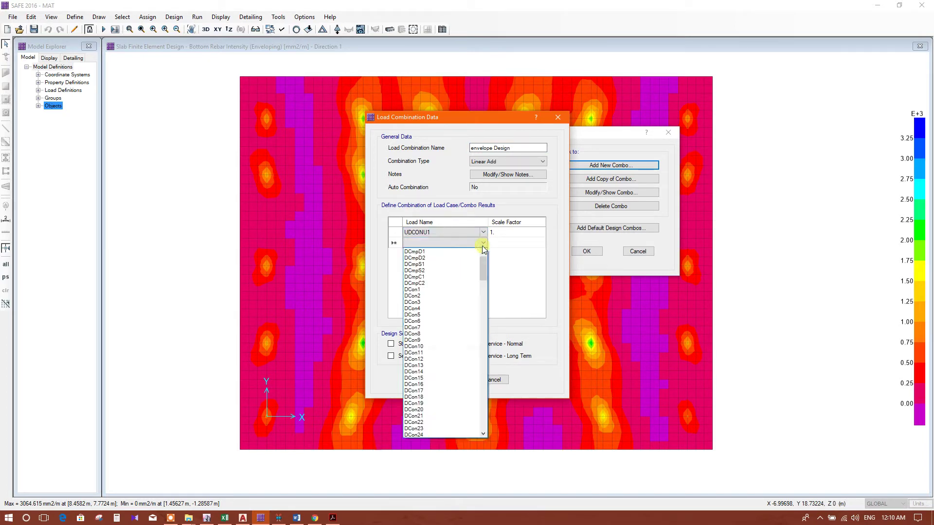
scroll(447, 321, down, 5)
drag(483, 291, 483, 308)
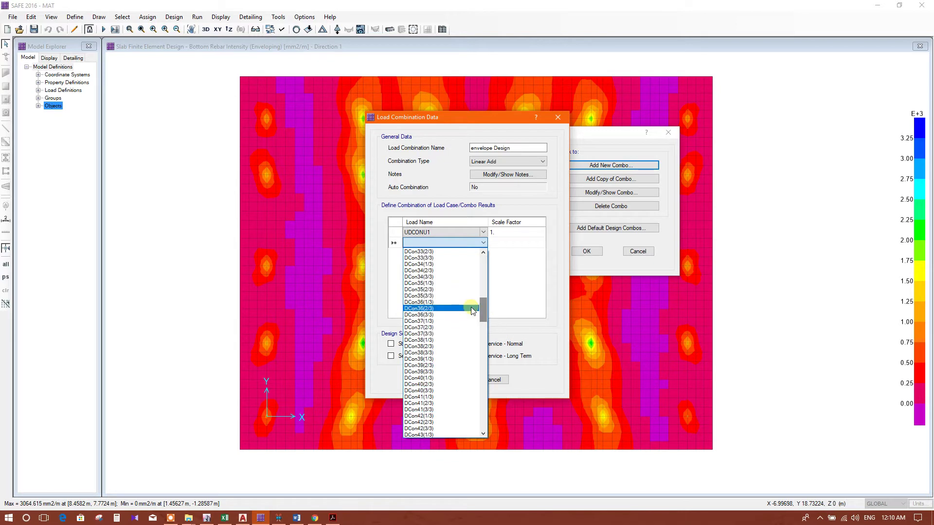
scroll(430, 284, down, 20)
scroll(431, 286, up, 8)
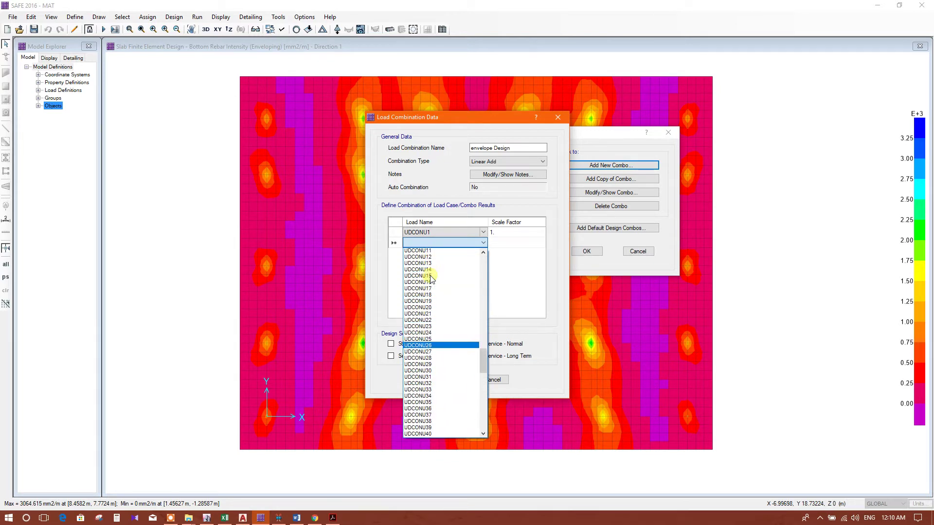
click(428, 258)
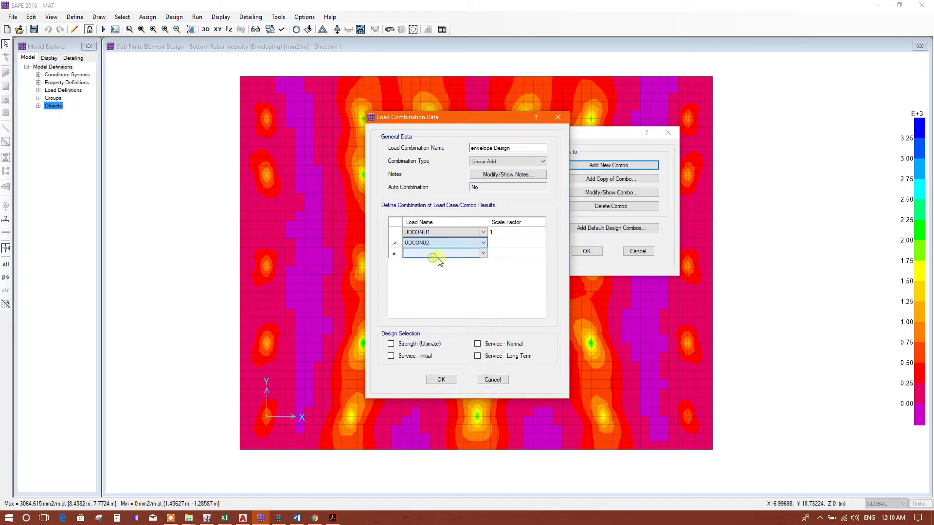
Step: Add UDCONU36 as the third load in the envelope Design combination
click(486, 256)
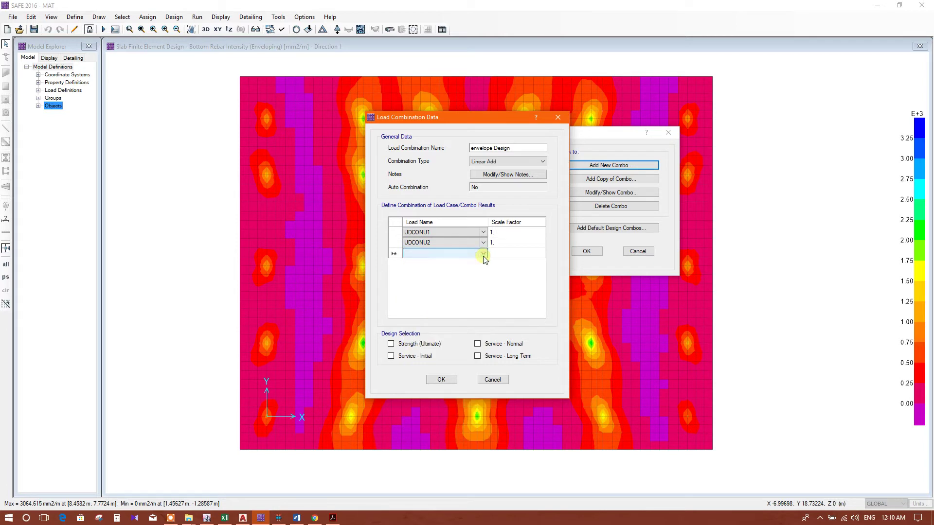
click(486, 255)
scroll(422, 362, down, 2)
drag(480, 298, 486, 392)
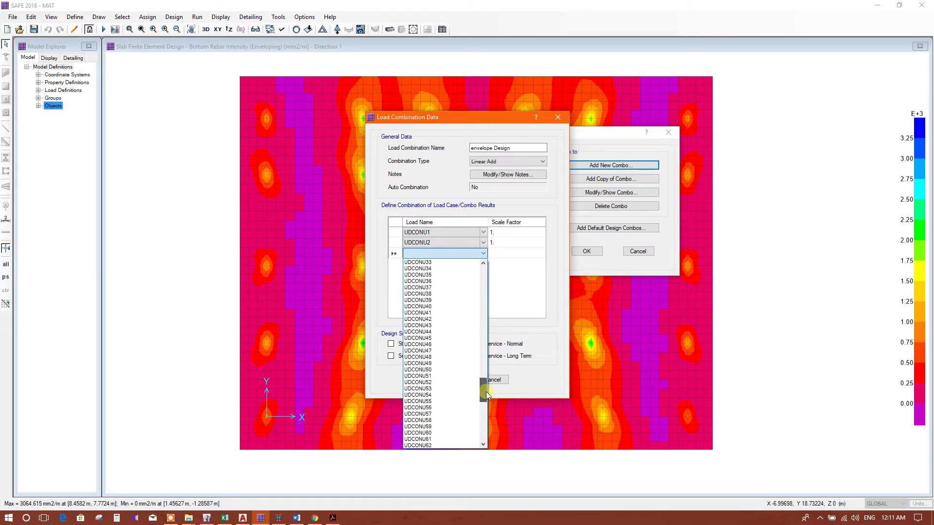
click(431, 282)
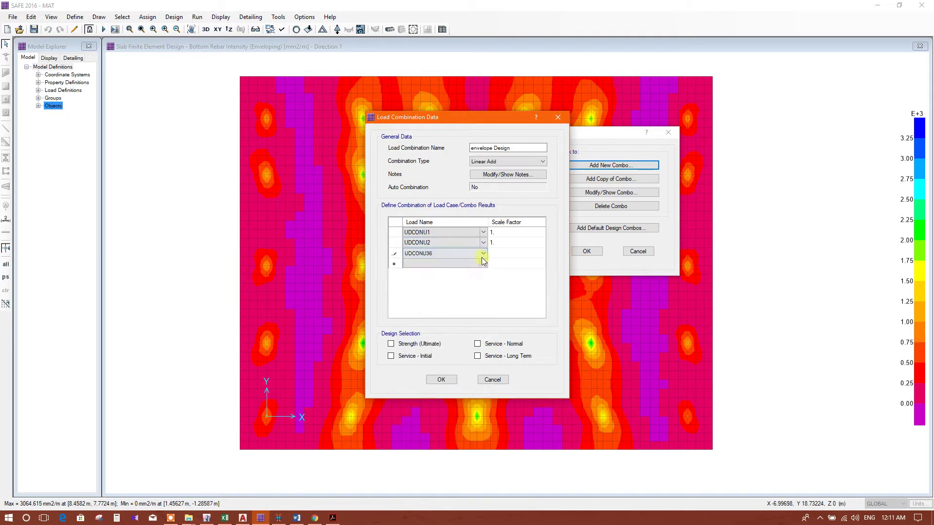
Step: Mark the combination for Strength (Ultimate) design, make its type Envelope, and save the load combination definitions
click(432, 346)
click(506, 161)
click(499, 177)
click(441, 380)
click(588, 249)
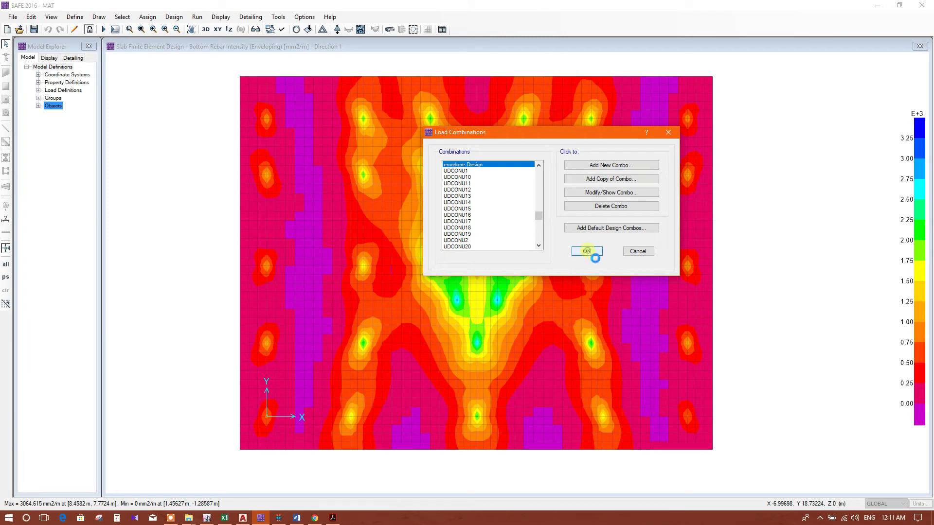
click(496, 291)
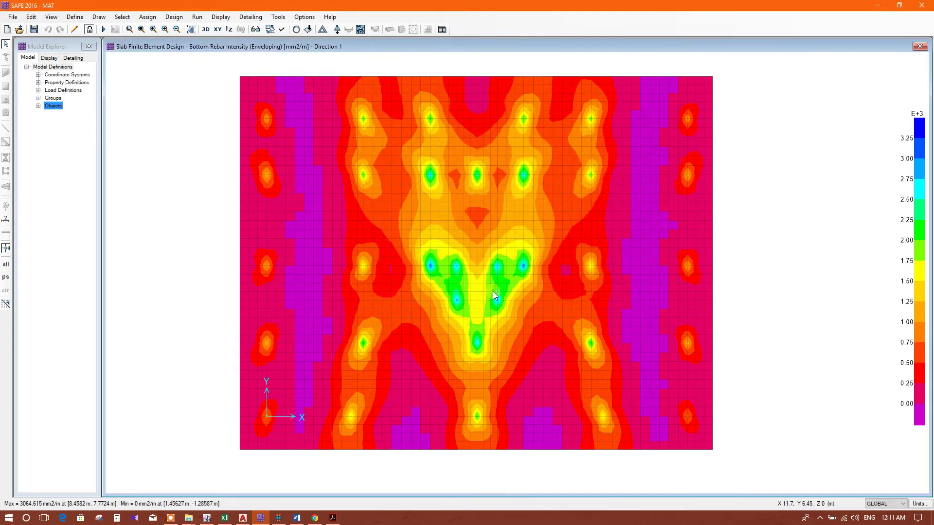
Step: Display the slab's resultant F11 force contours for the envelope Design load combination with the Max option
click(361, 29)
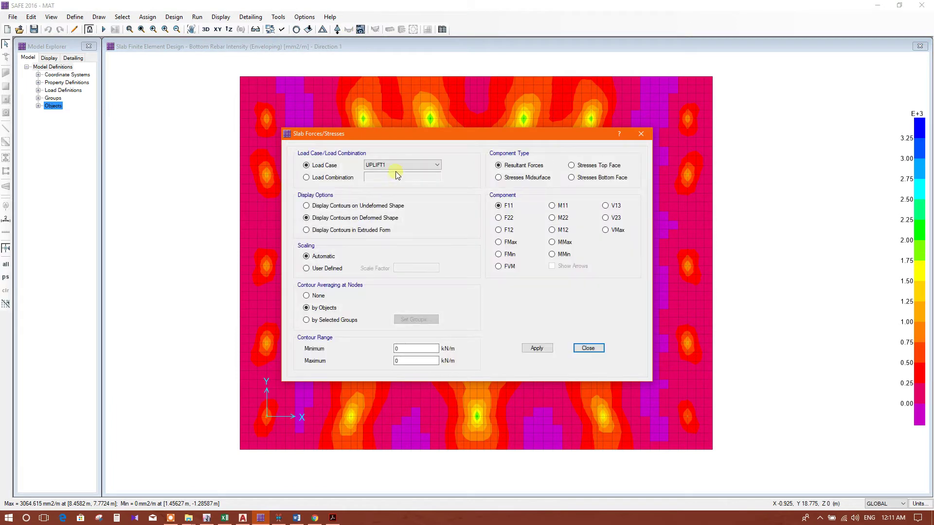
click(346, 177)
click(415, 178)
drag(437, 228, 437, 361)
click(419, 368)
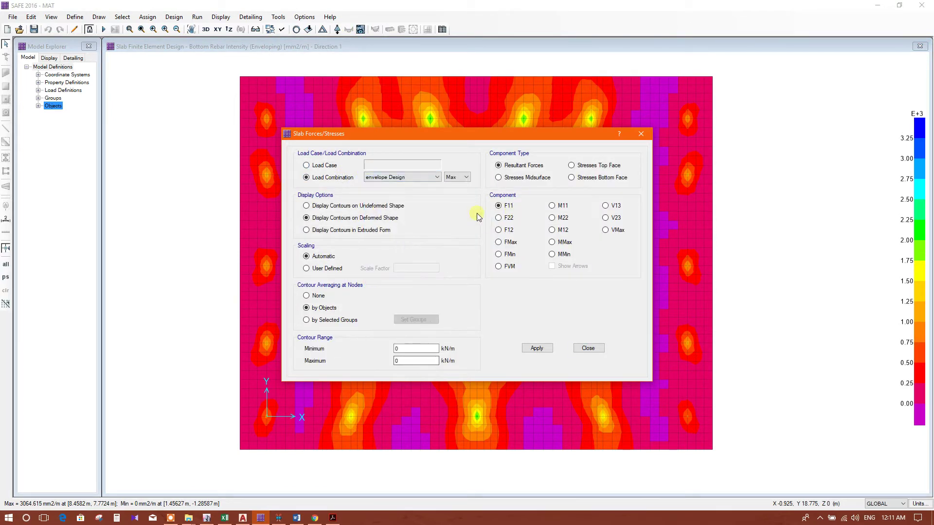
click(541, 349)
drag(494, 138, 730, 91)
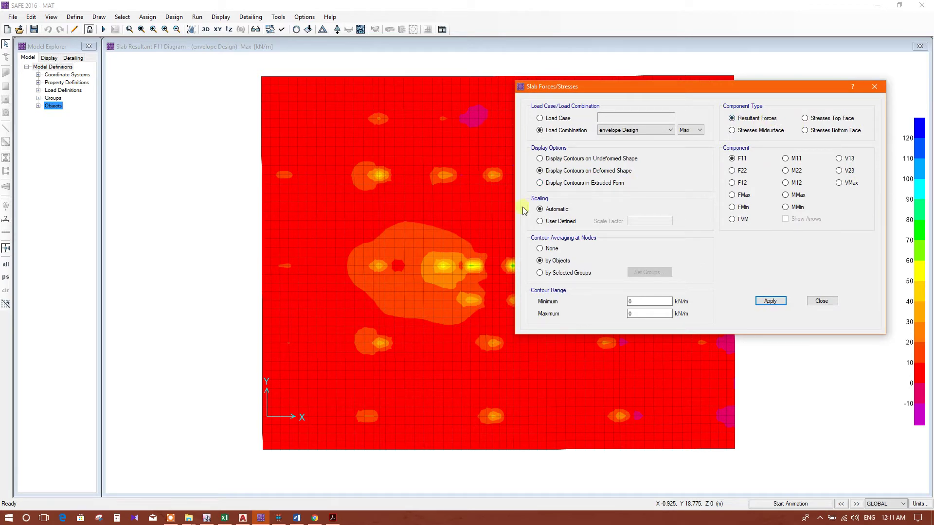
Step: Examine the F11 contour values across the slab and refer to the Moment Resistance sheet in Excel before returning to SAFE
click(455, 267)
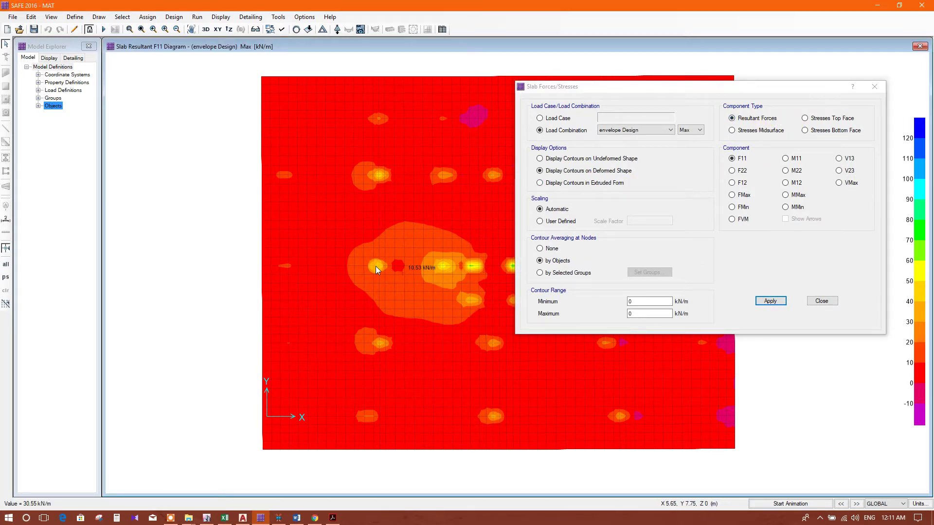
click(767, 131)
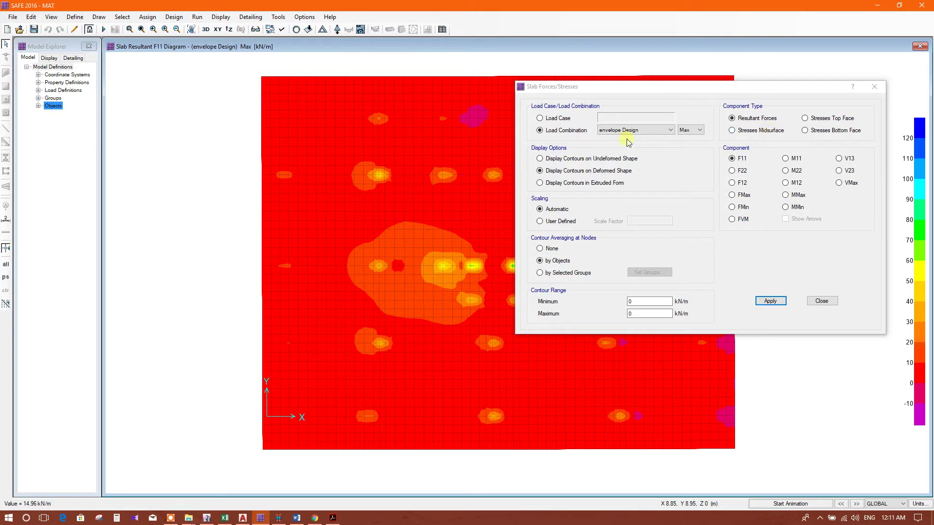
click(566, 119)
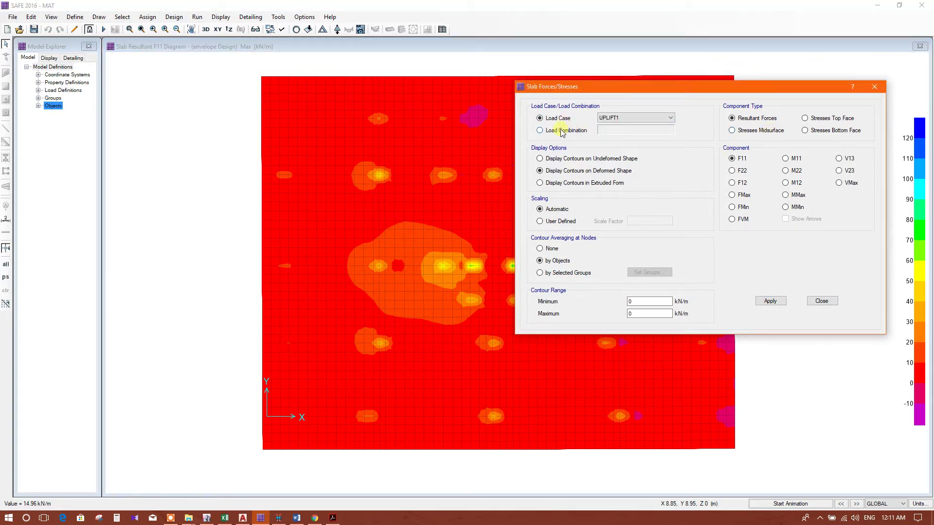
click(563, 132)
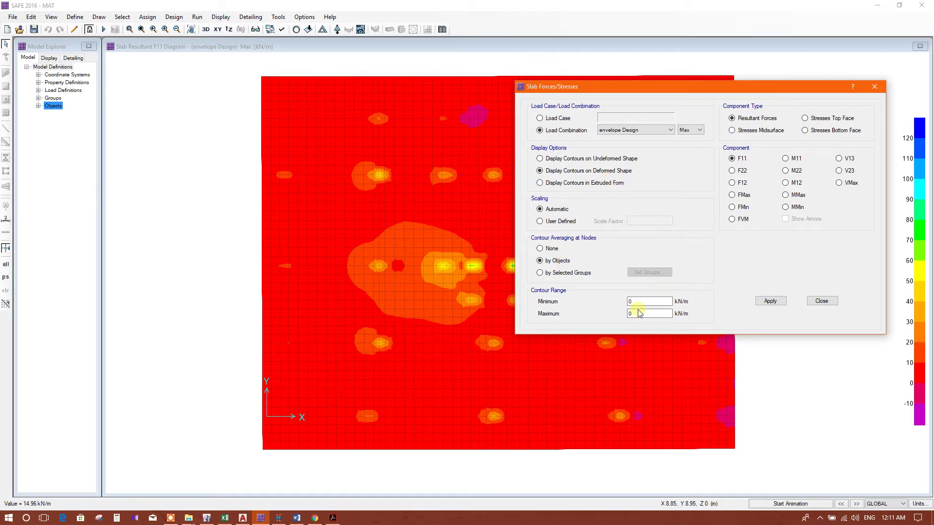
click(256, 479)
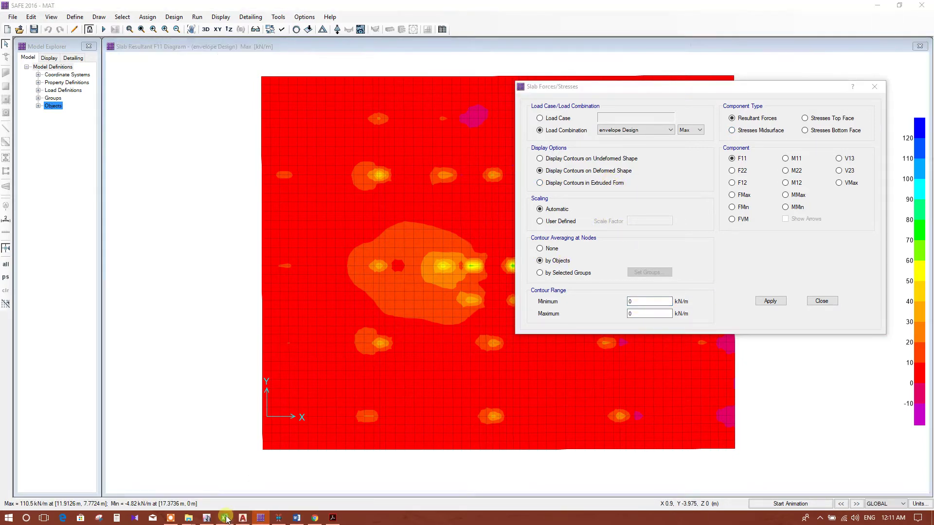
click(225, 518)
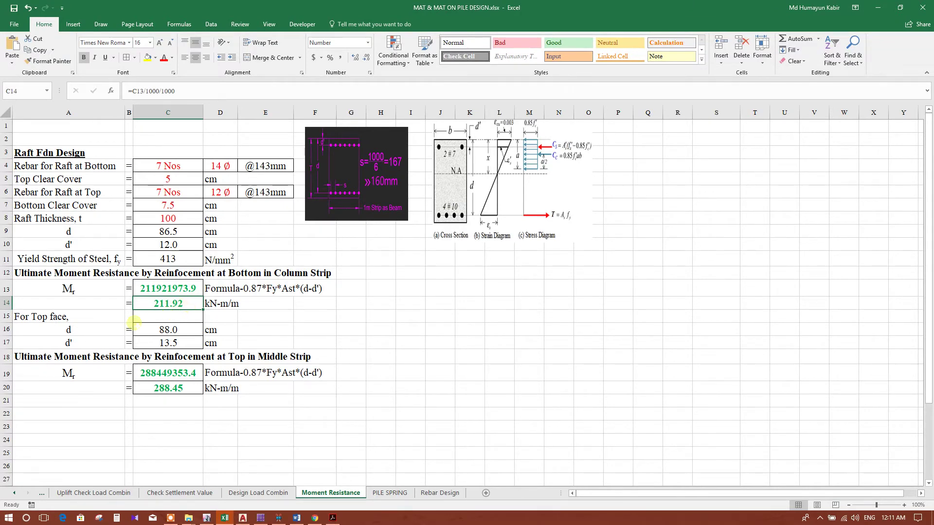
click(261, 518)
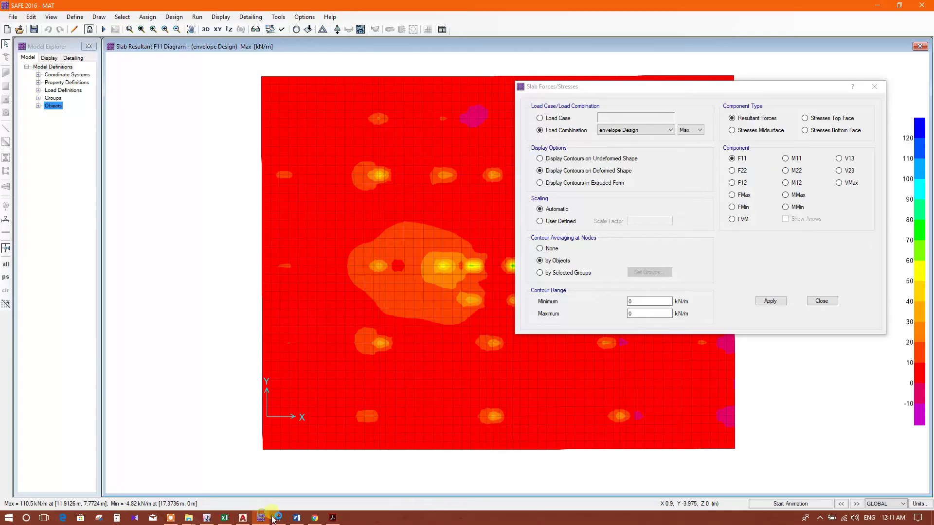
mouse_move(443, 269)
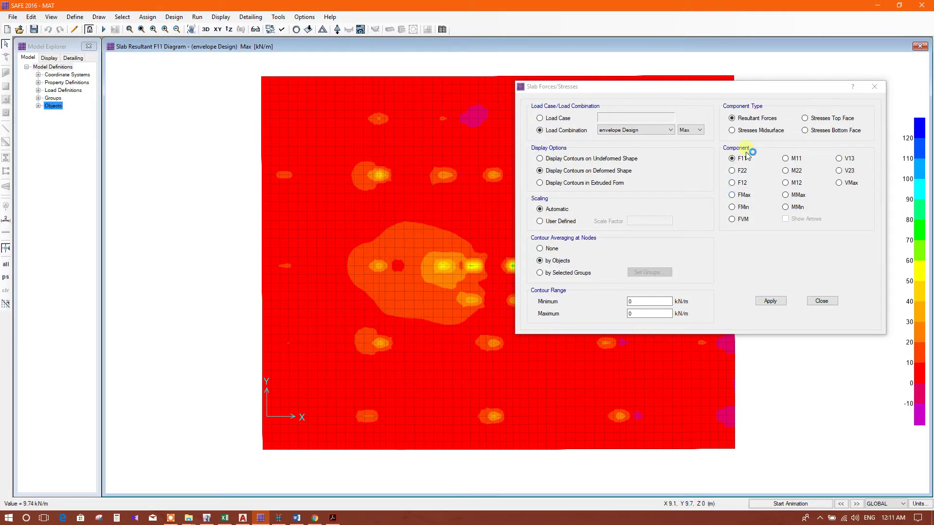
Step: Display the slab's M11 moment contours for envelope Design, inspect their values, and replace them with the M22 contours
click(785, 158)
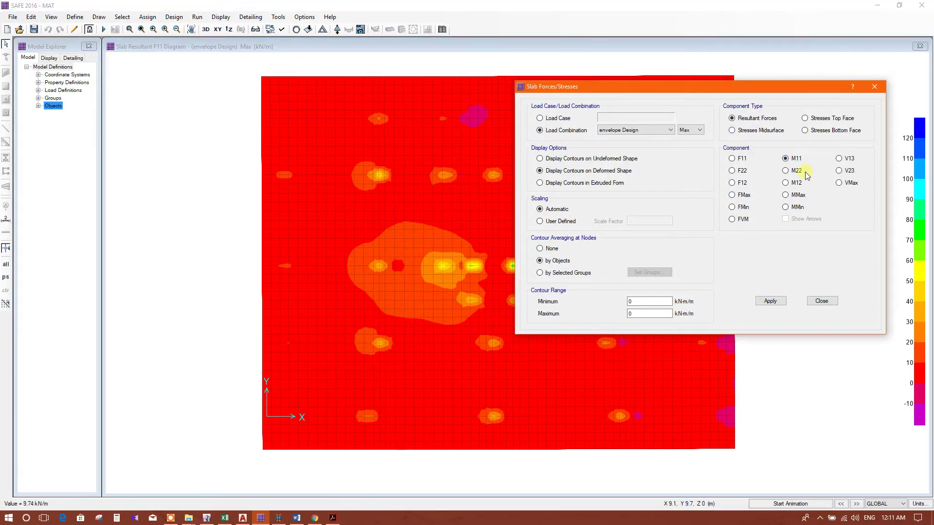
click(771, 301)
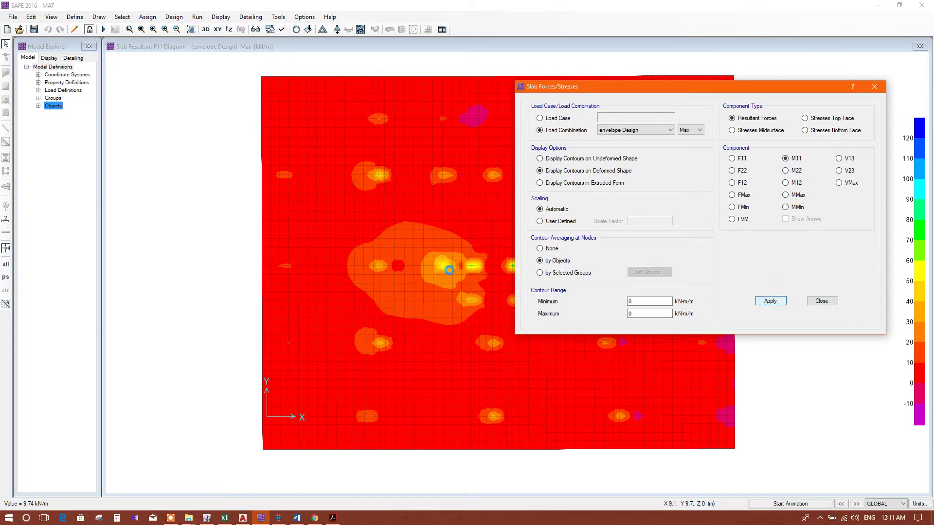
click(448, 265)
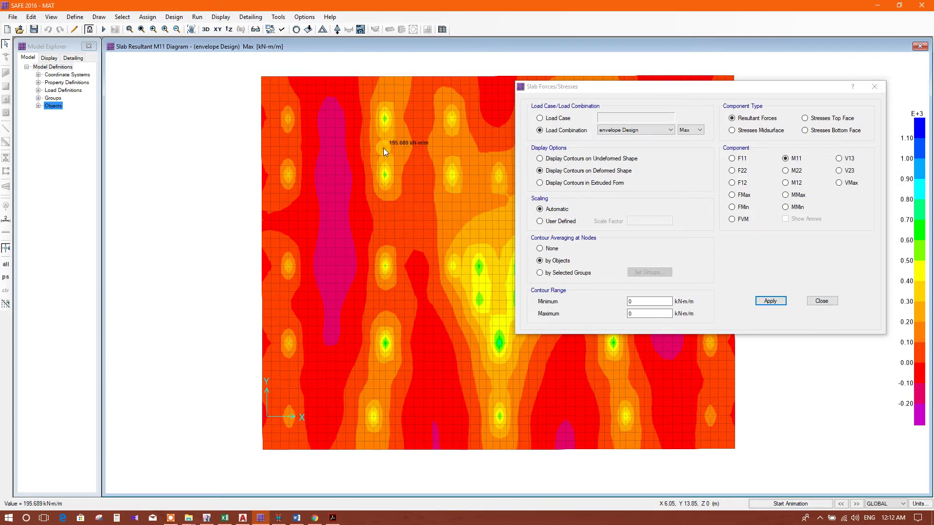
click(792, 171)
click(777, 299)
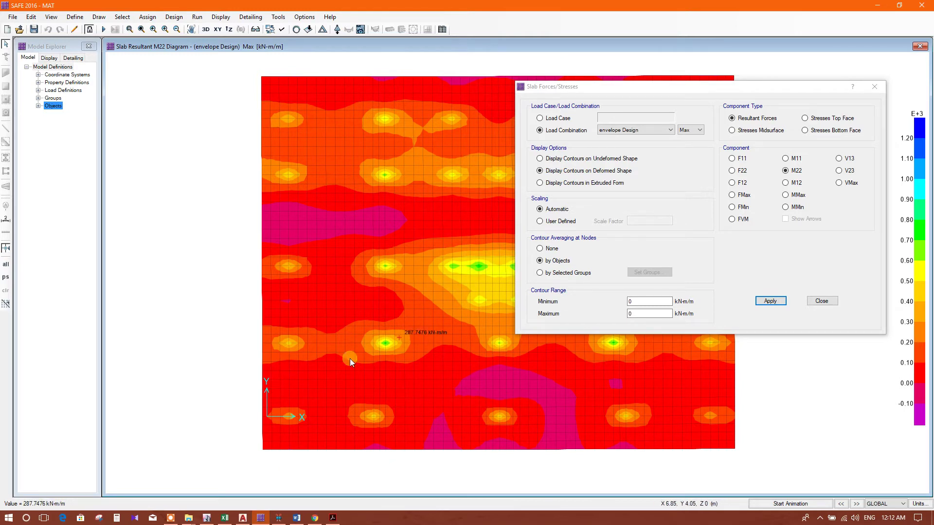
Step: Switch to Excel, review the bottom reinforcement's ultimate moment resistance in the column strip, and return to SAFE
click(225, 518)
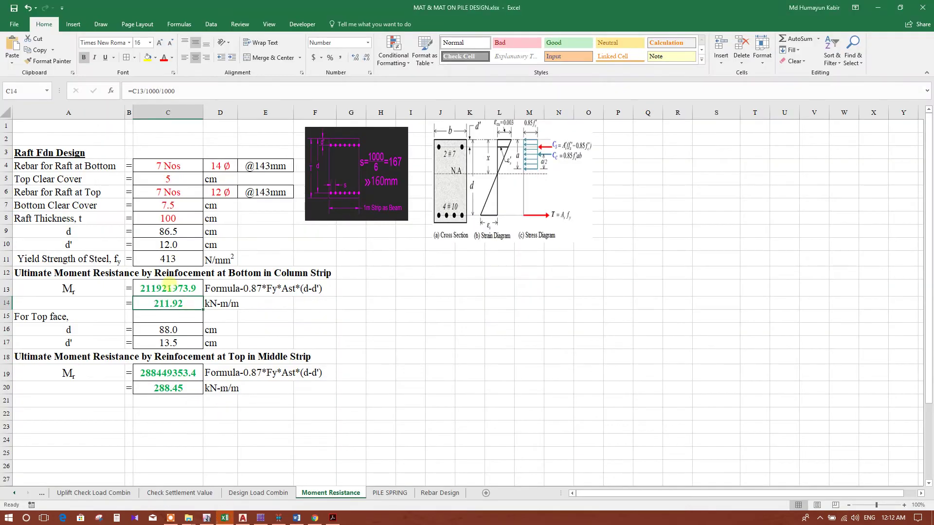
click(175, 289)
click(178, 305)
click(261, 517)
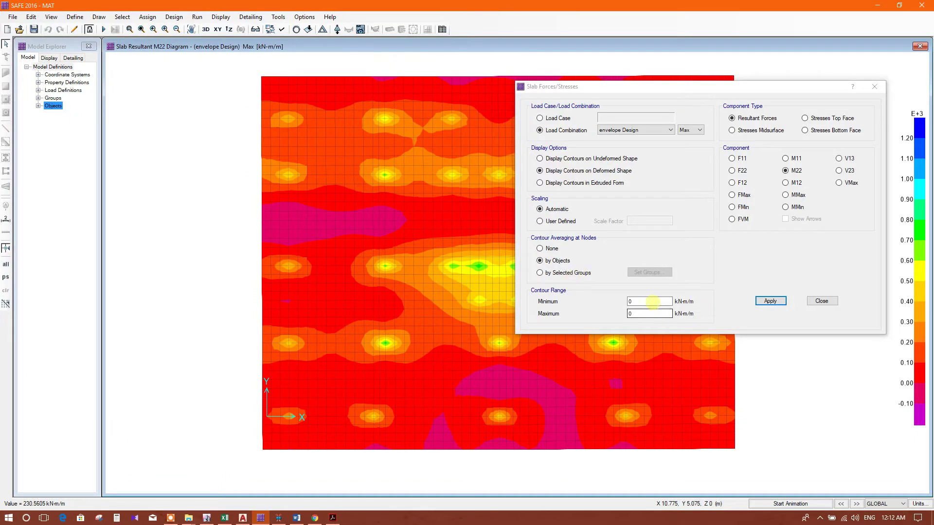
Step: Limit the M22 contour range to 212 minimum and 300 maximum kN-m/m and inspect the moments across the slab
click(558, 299)
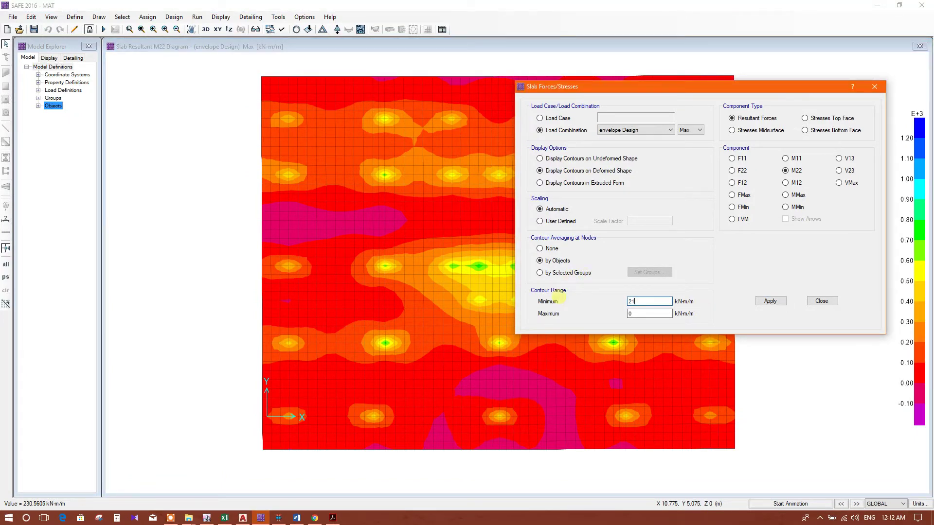
click(646, 313)
text(300)
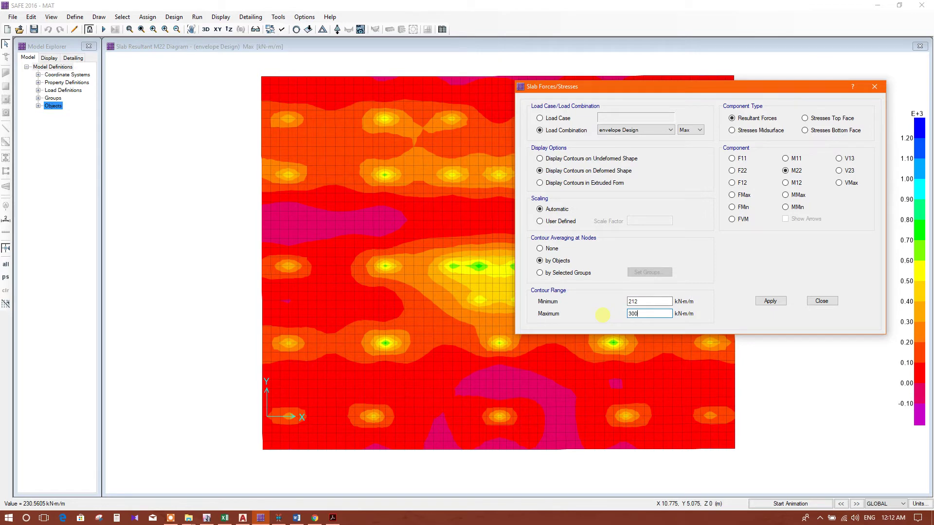
click(786, 302)
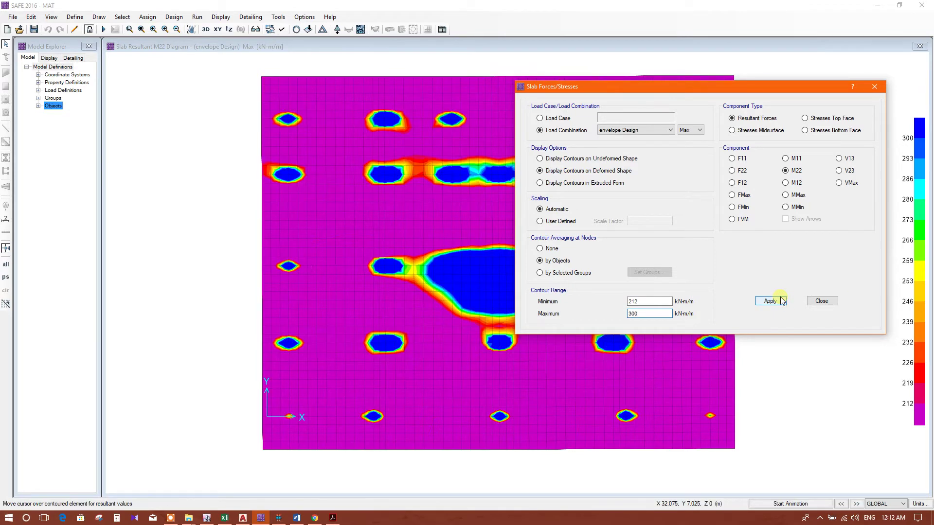
click(387, 215)
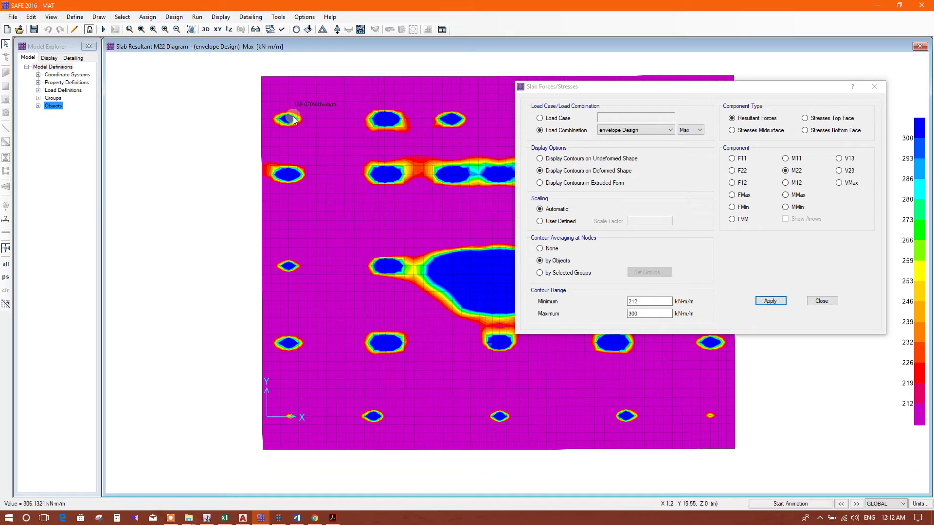
drag(560, 87, 184, 175)
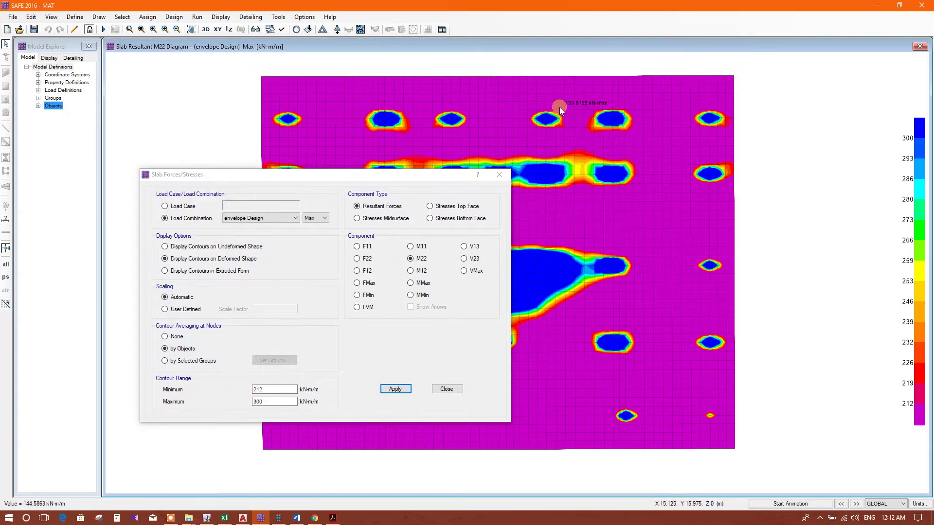
Step: Recheck the moment resistance in Excel and display the slab's M11 contours in SAFE with the same contour range
click(225, 517)
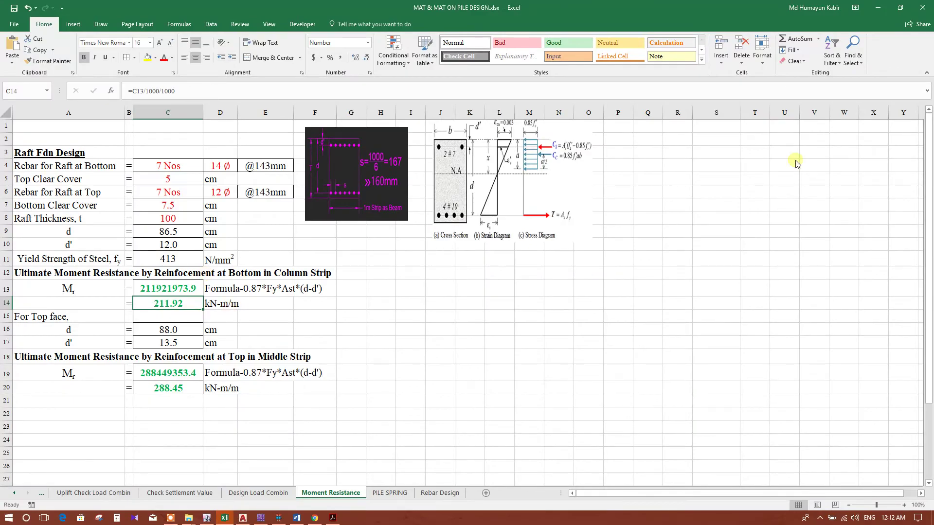
click(878, 8)
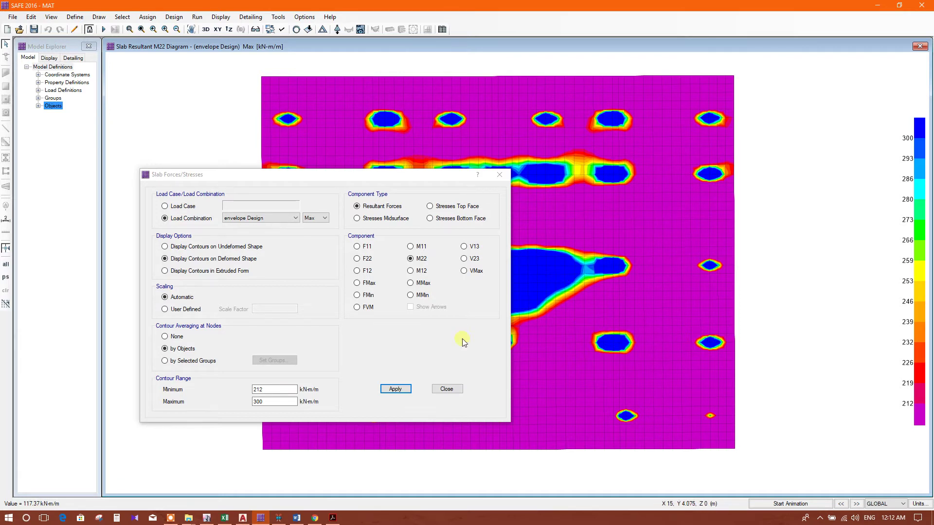
click(420, 258)
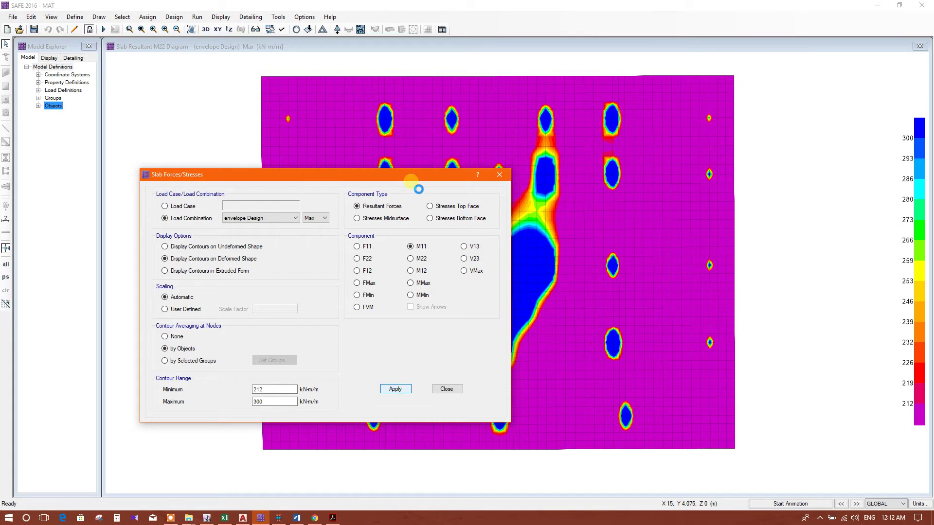
click(540, 175)
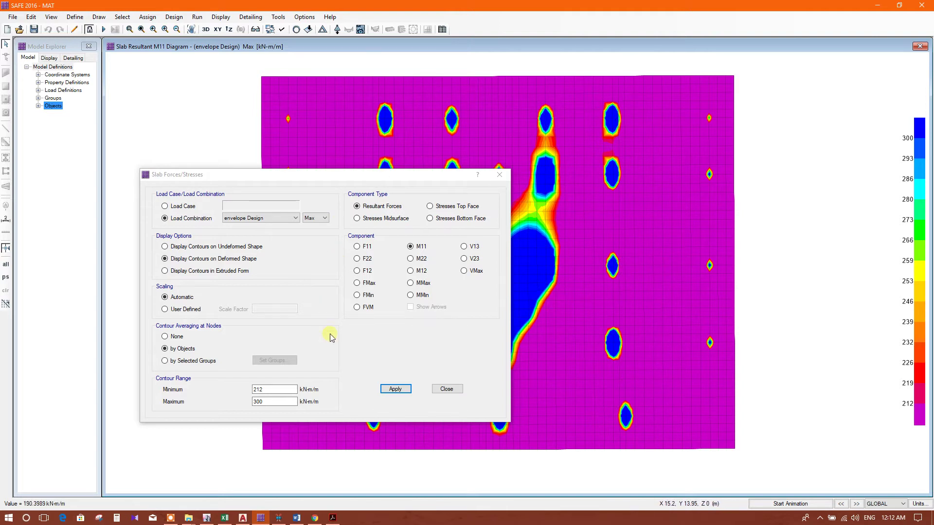
Step: Compare the slab's M11 contours in SAFE with the moment resistance in Excel, and open the Rebar Design sheet
click(446, 390)
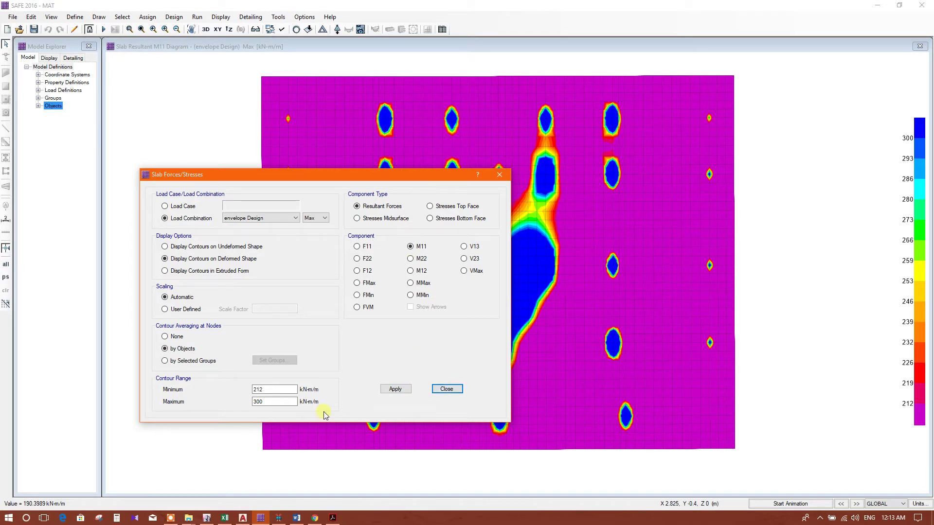
click(225, 517)
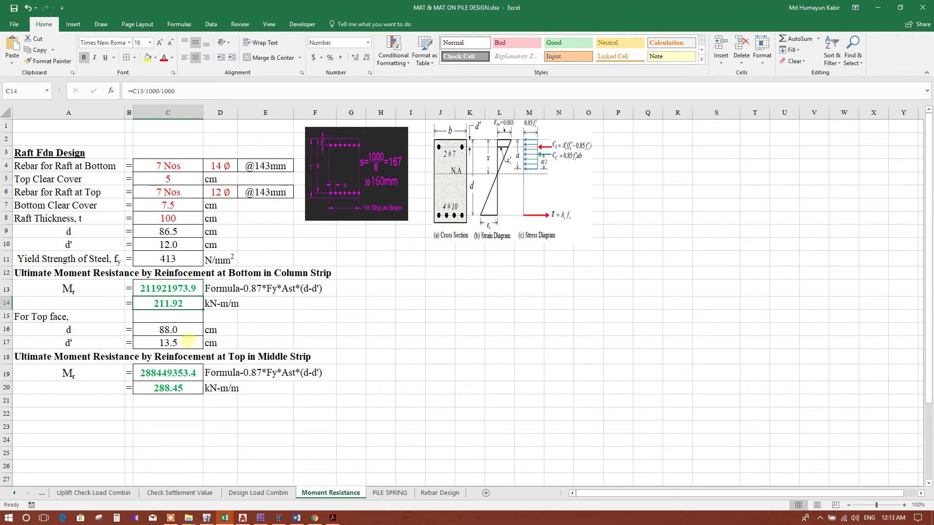
click(261, 518)
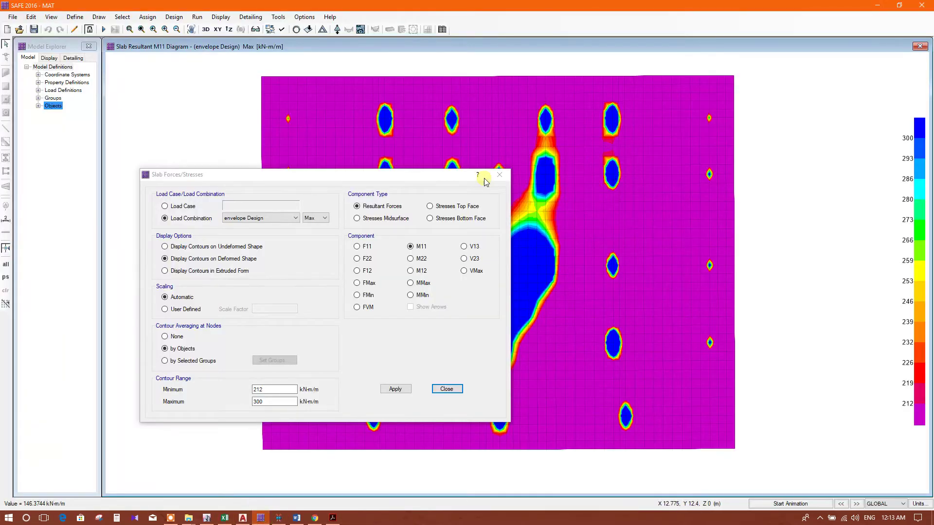
click(643, 162)
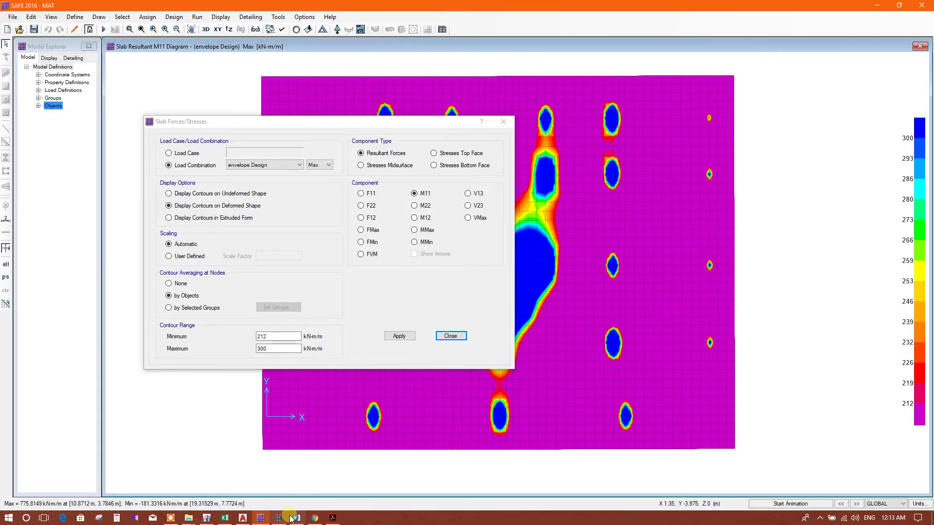
click(224, 517)
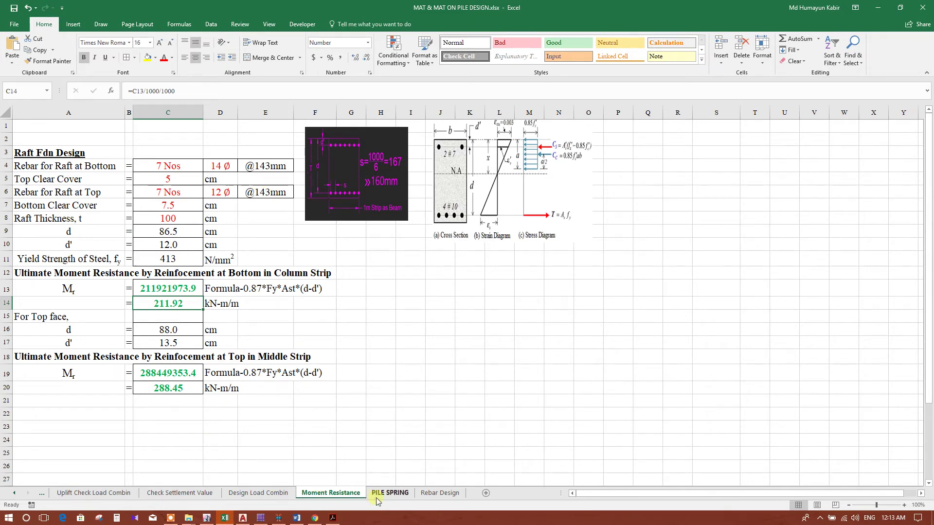
click(440, 493)
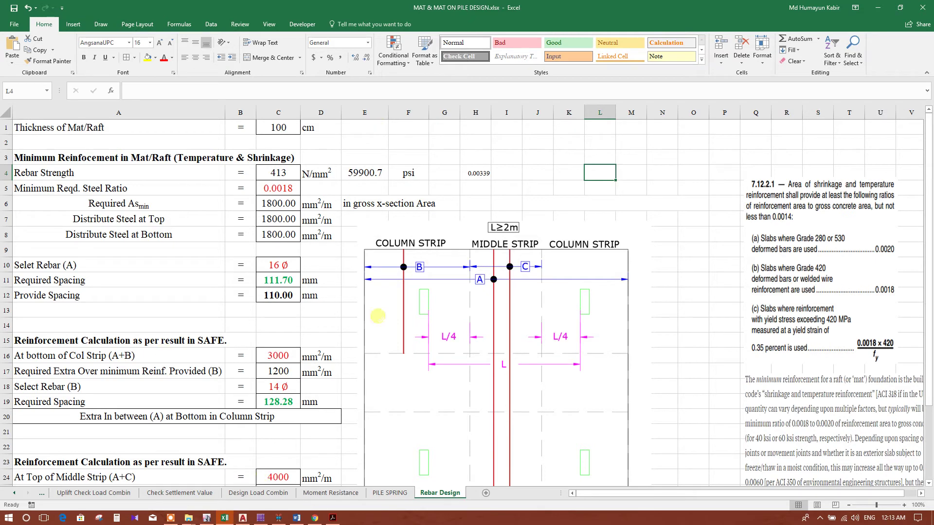
Step: Return to SAFE, close the slab forces settings, and run the analysis and design
click(268, 520)
click(497, 123)
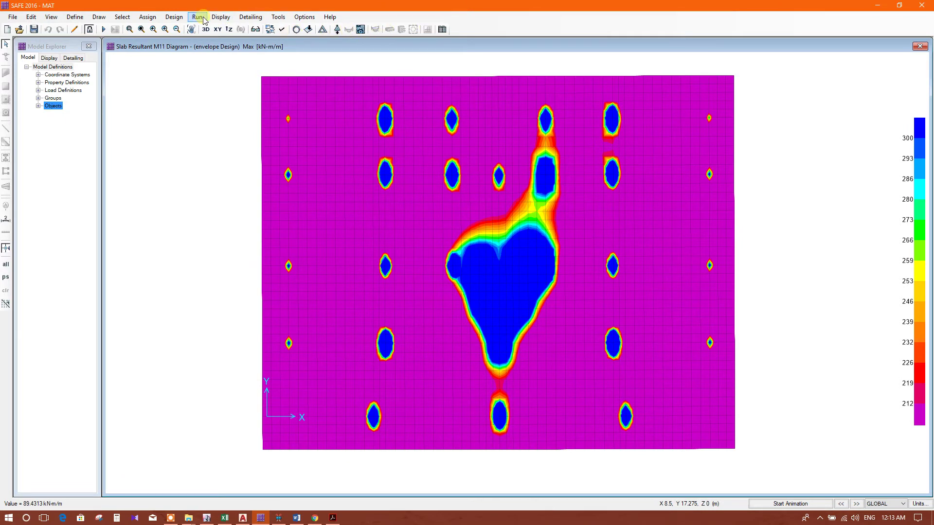
click(175, 17)
click(197, 17)
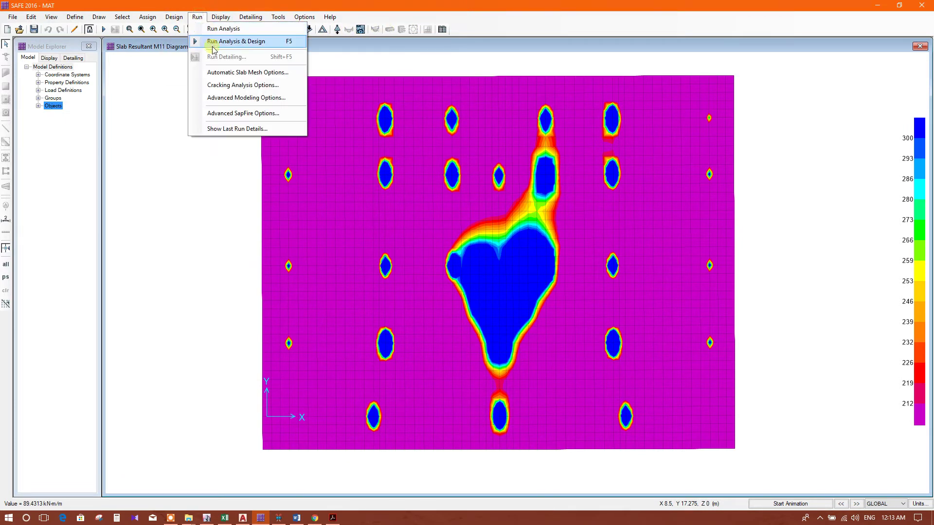
click(224, 42)
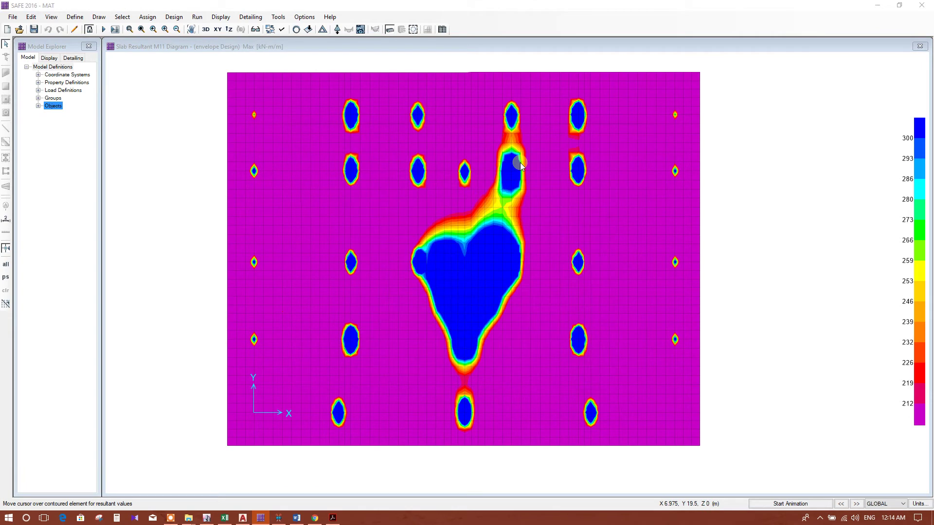
Step: Display the finite element based enveloping flexural reinforcement contours for the slab's Direction 1 bottom rebar
click(480, 170)
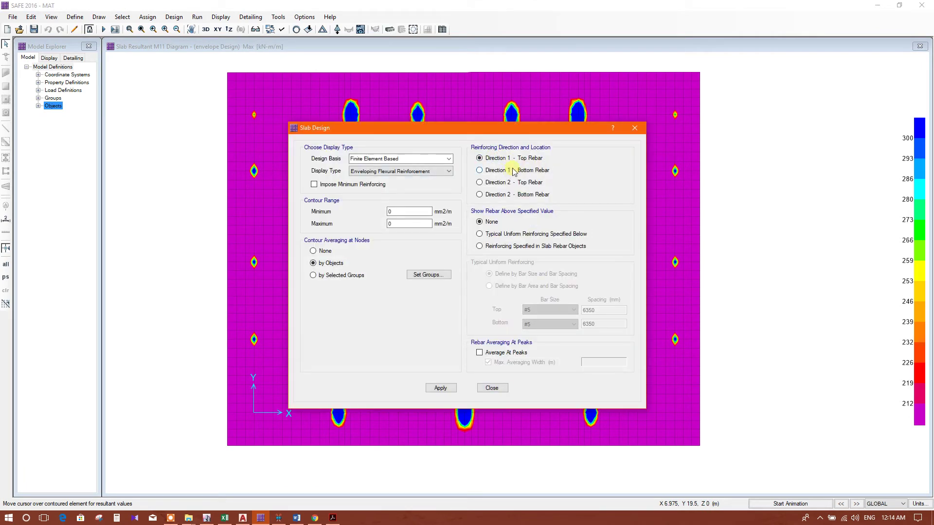
drag(444, 127, 549, 119)
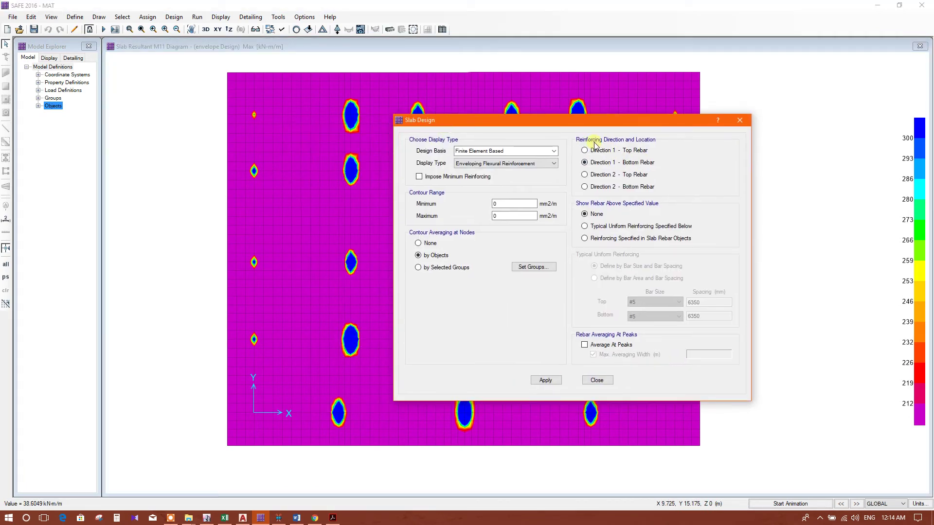
click(546, 380)
drag(549, 120, 709, 87)
click(460, 260)
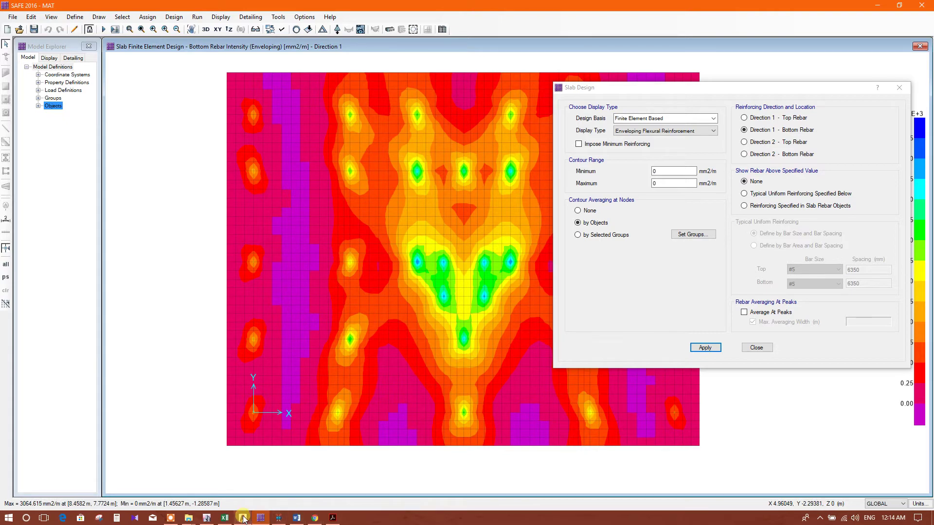
Step: Check the strip layout in Excel's Rebar Design sheet and inspect the slab's bottom rebar intensity in SAFE
click(225, 519)
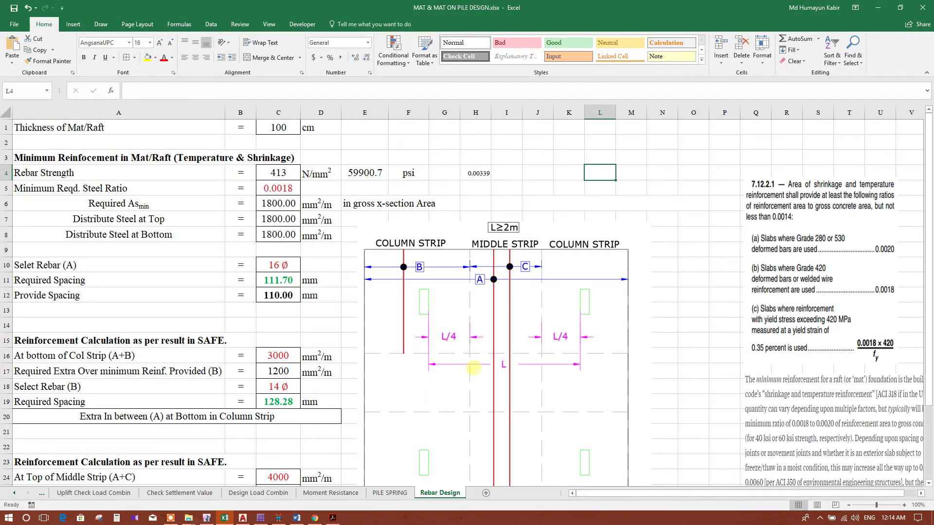
scroll(527, 317, down, 1)
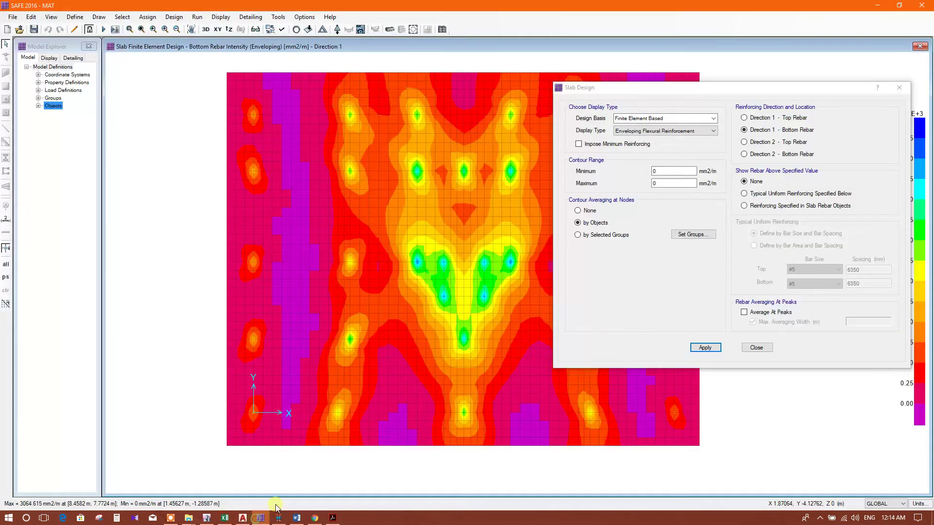
click(261, 518)
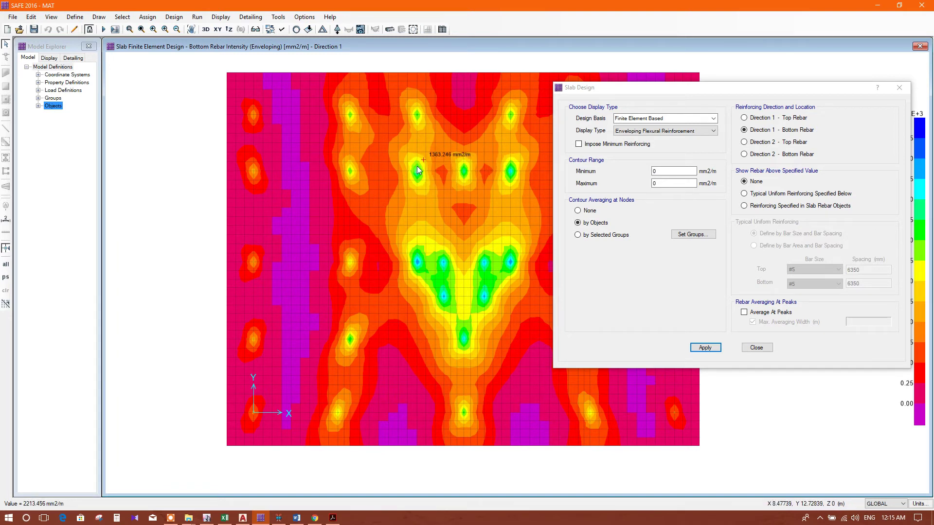
click(358, 463)
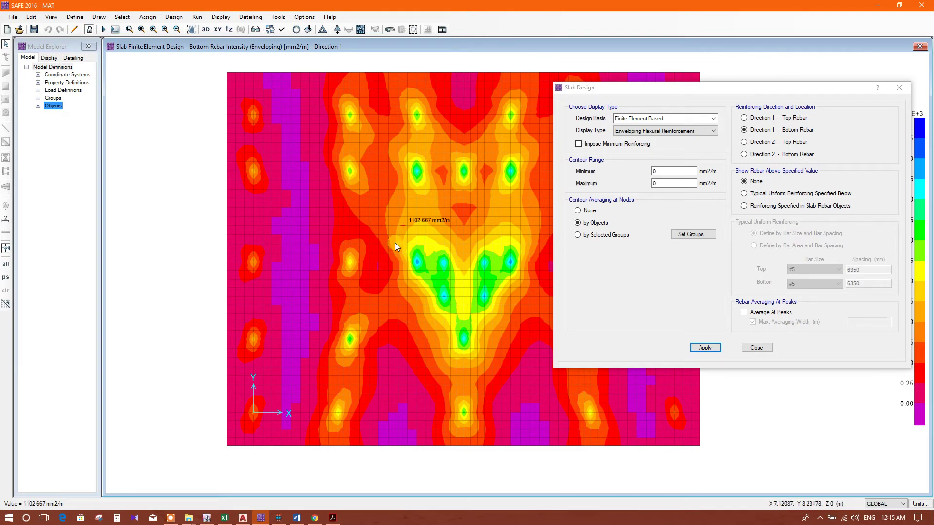
Step: Switch to Excel and review the column strip bottom reinforcement (A+B) in the calculation based on SAFE results
click(223, 518)
scroll(302, 204, up, 1)
scroll(302, 204, down, 4)
scroll(294, 259, up, 1)
scroll(329, 252, up, 1)
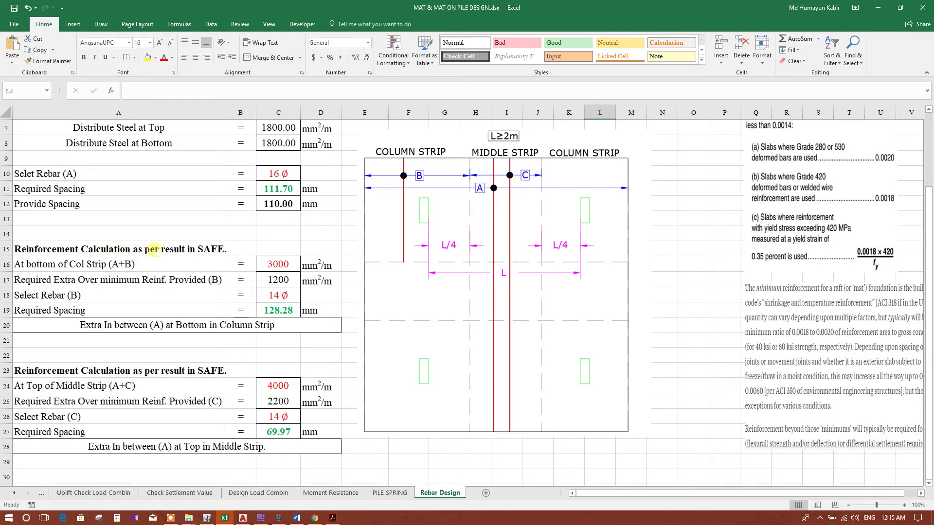
click(69, 267)
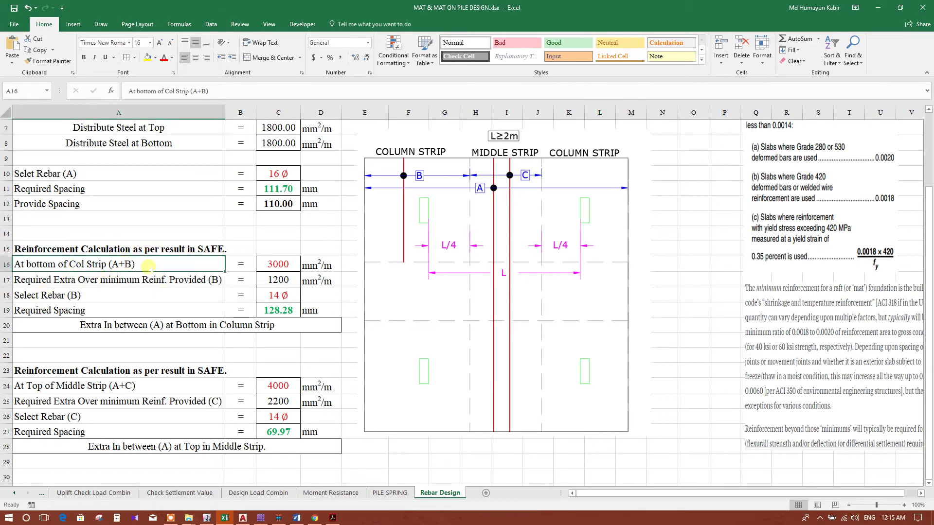
click(267, 267)
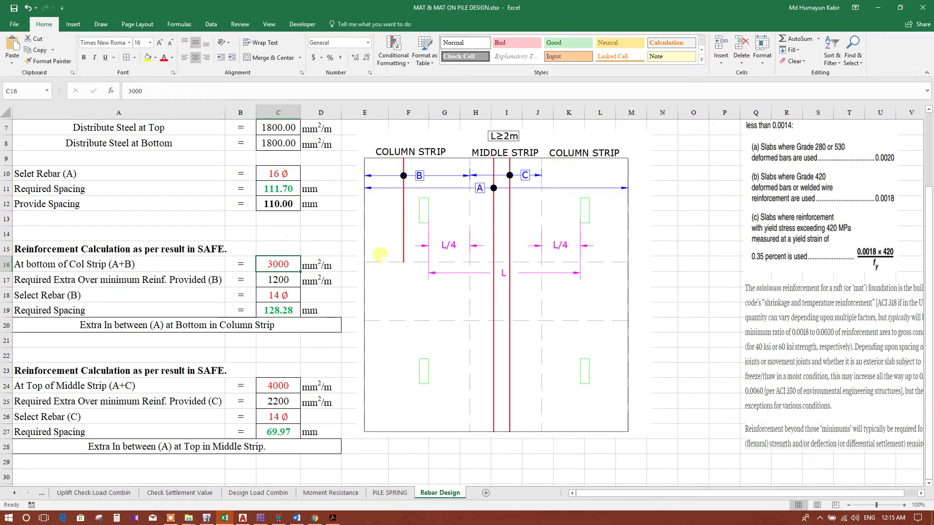
Step: Read the bottom rebar intensity at a column in SAFE and set Excel's column strip bottom reinforcement (A+B) to 2600 mm²/m
click(258, 519)
mouse_move(416, 175)
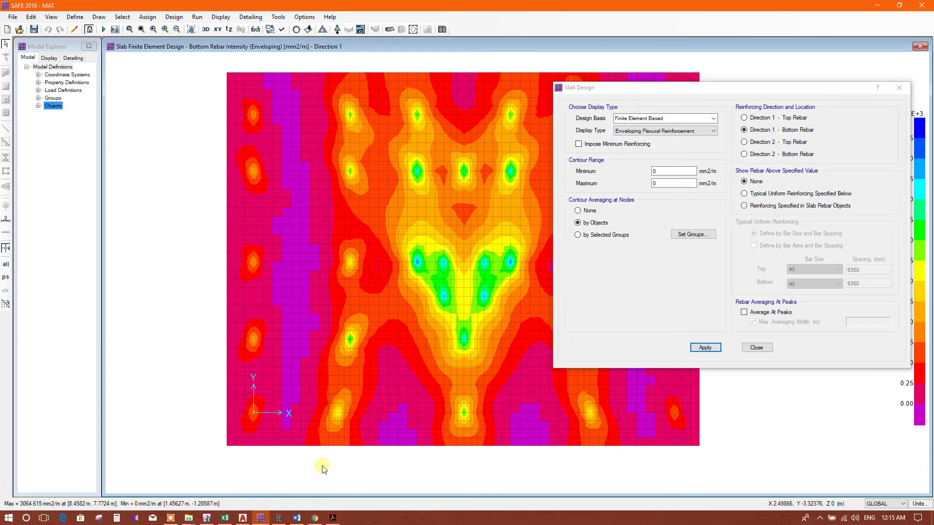
click(225, 519)
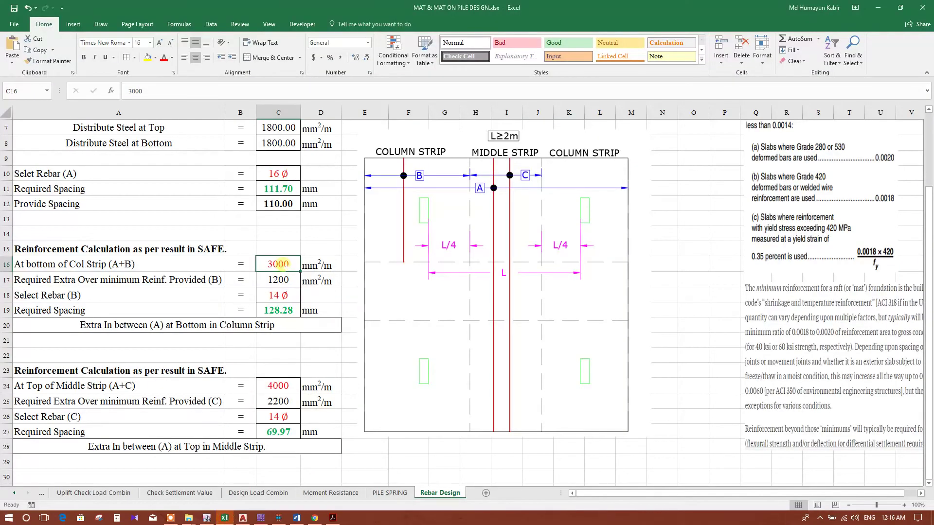
text(26)
click(284, 263)
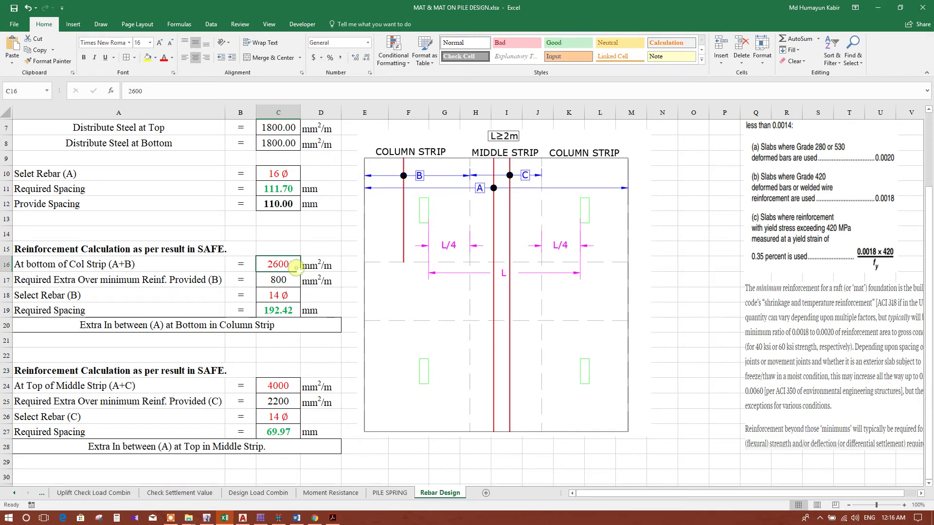
Step: Check the rebar strength in the minimum reinforcement section and choose 0.0018 as the minimum required steel ratio
scroll(293, 269, up, 1)
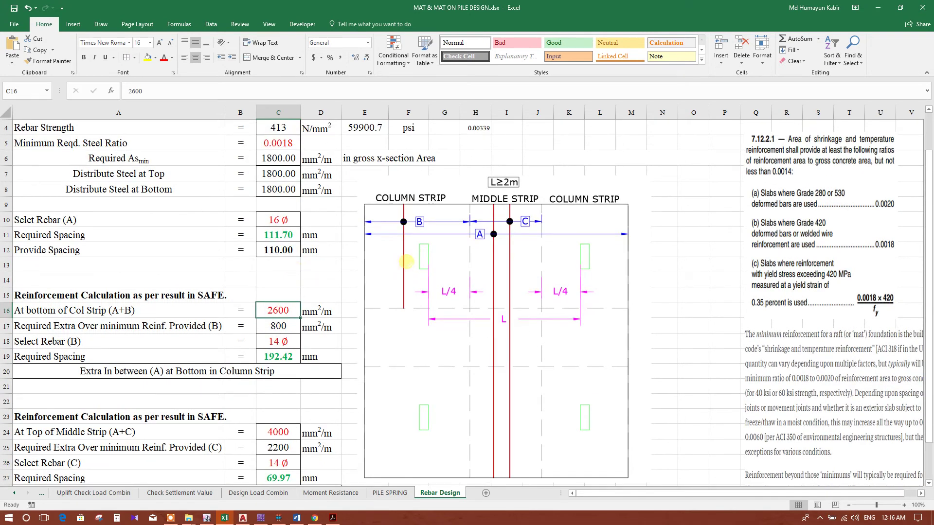
scroll(227, 237, up, 1)
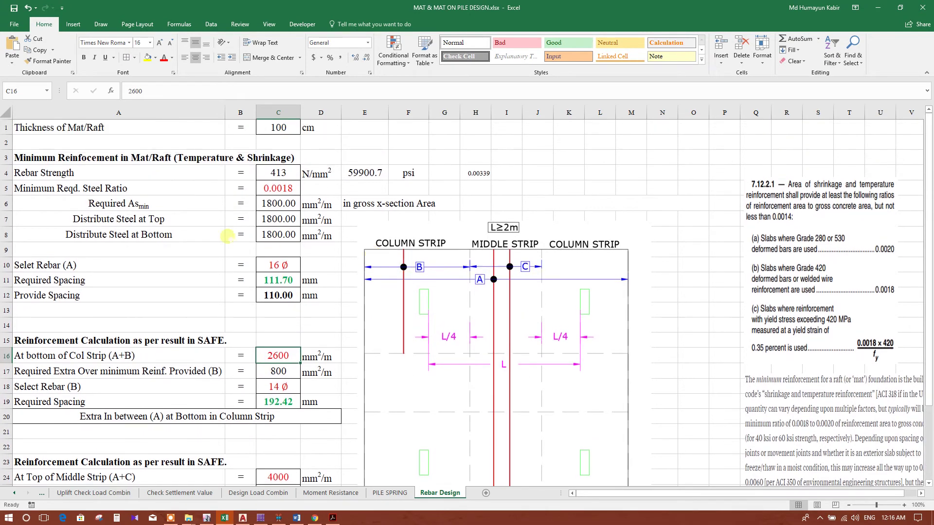
scroll(146, 165, down, 1)
scroll(146, 165, up, 1)
click(279, 174)
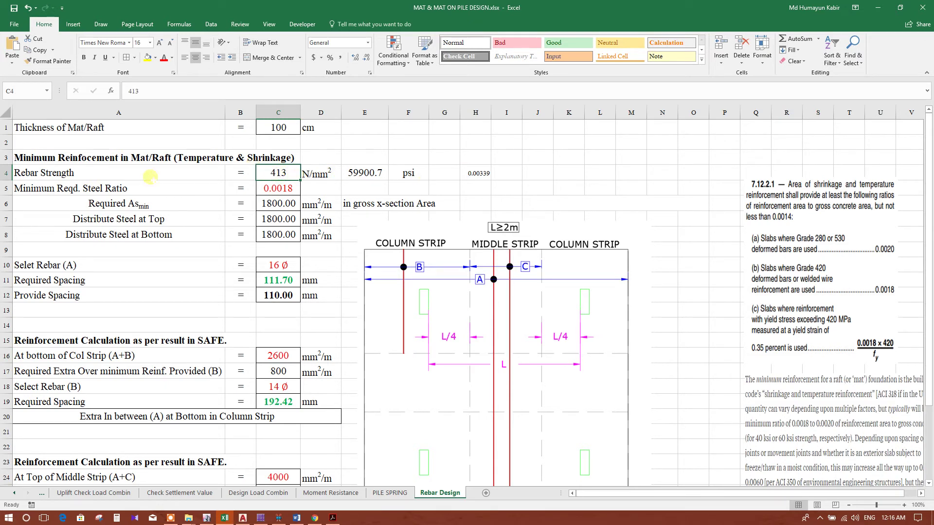
click(268, 189)
click(304, 193)
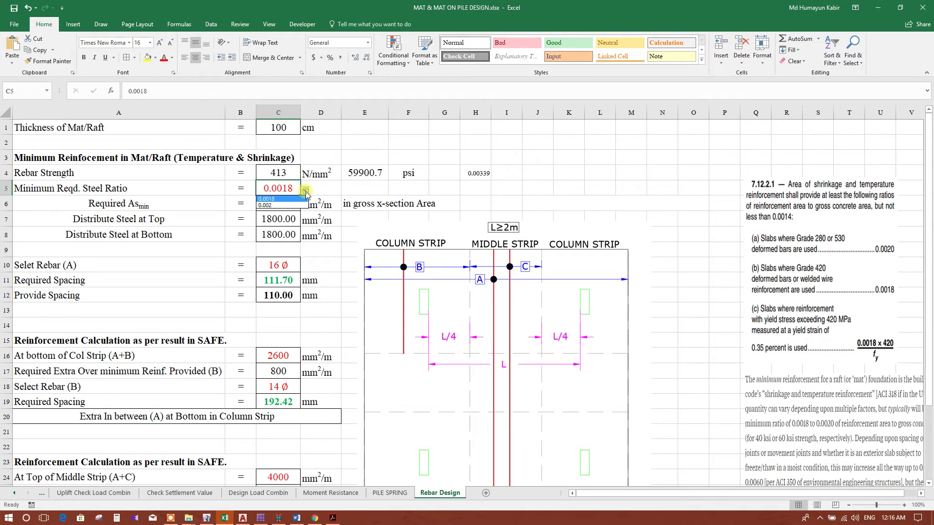
click(305, 192)
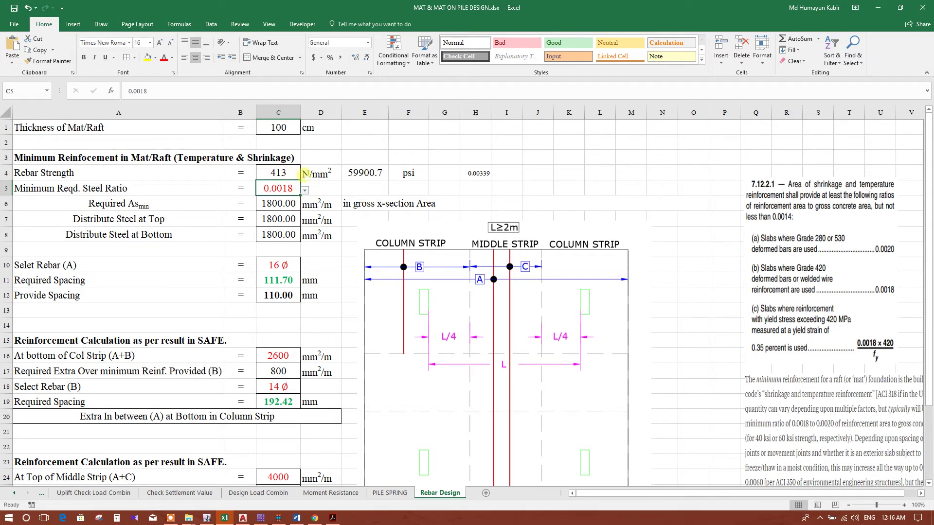
click(304, 191)
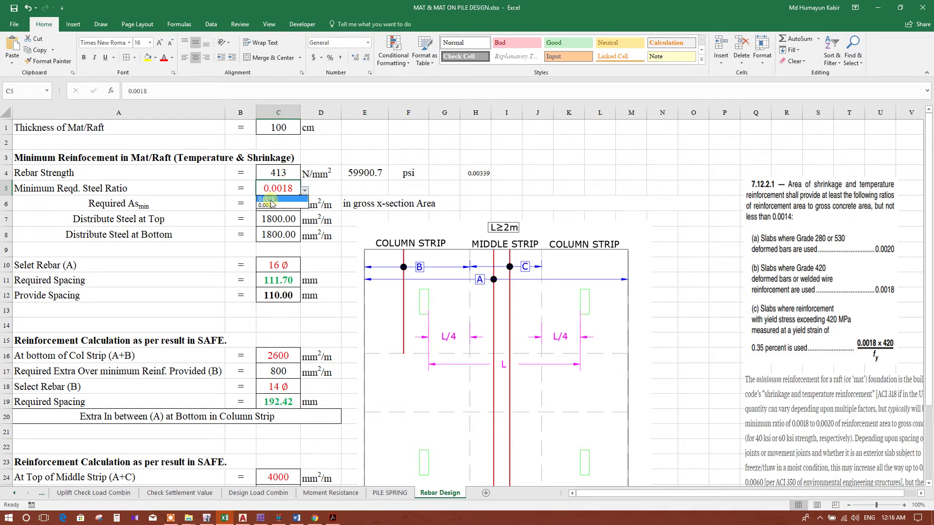
click(270, 199)
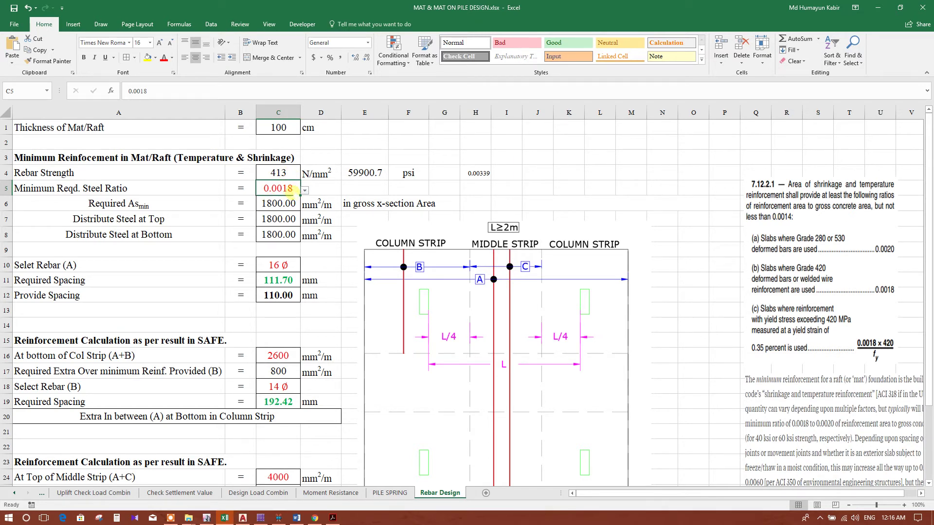
Step: Examine the 7.12.2.1 shrinkage and temperature clause, the required minimum steel area formula, and the mat thickness reference
click(353, 199)
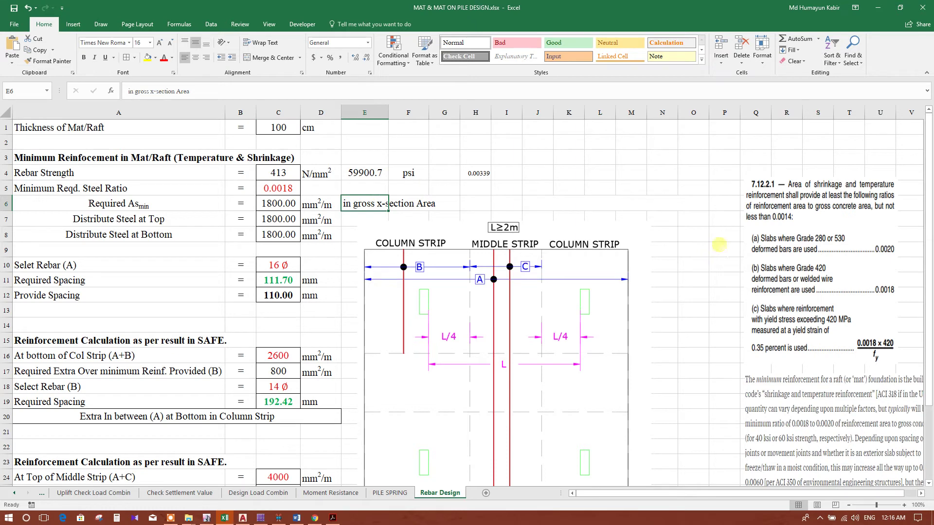
click(827, 314)
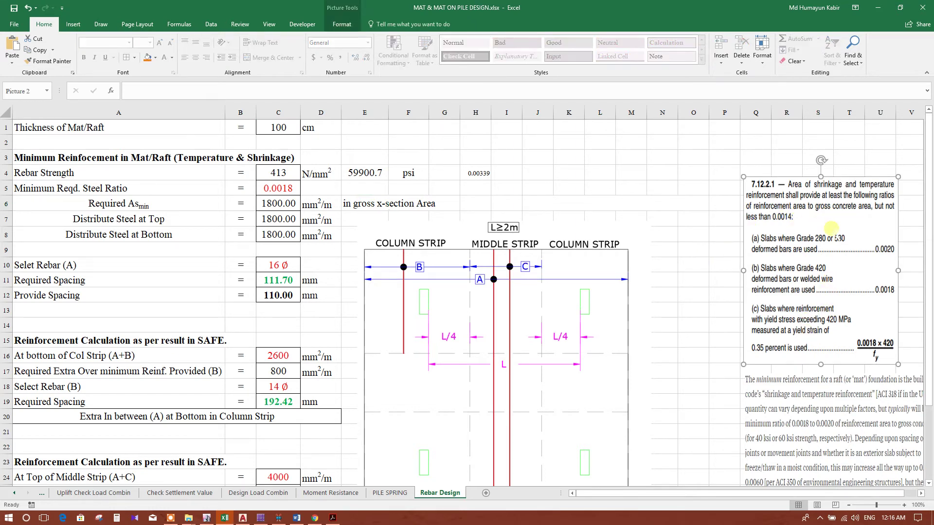
click(242, 204)
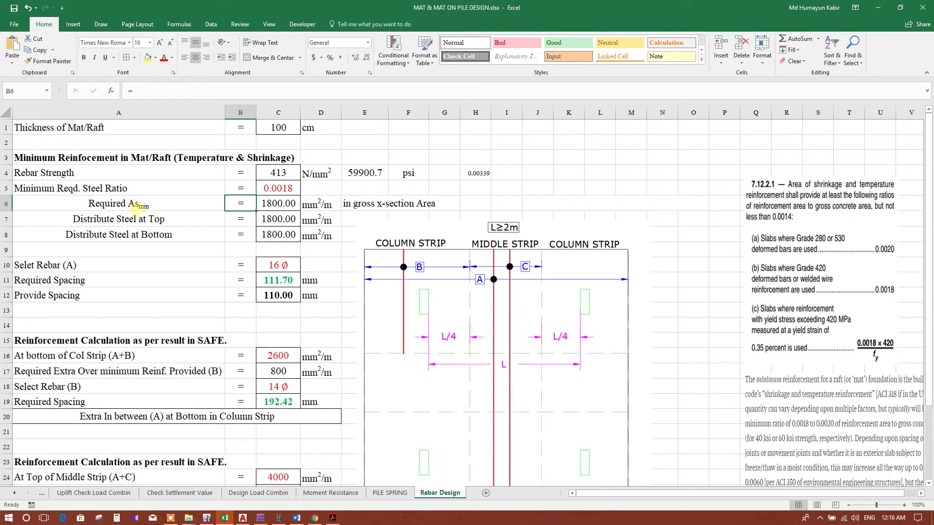
click(273, 204)
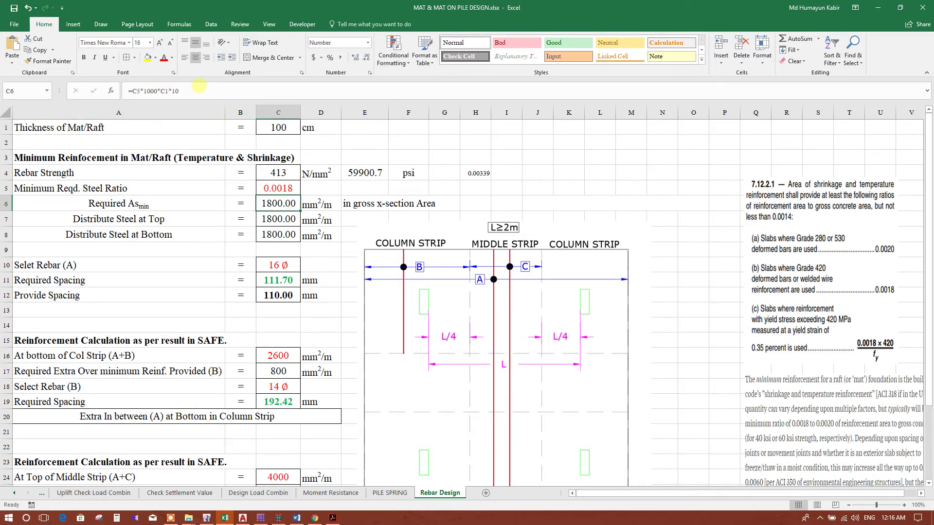
click(280, 128)
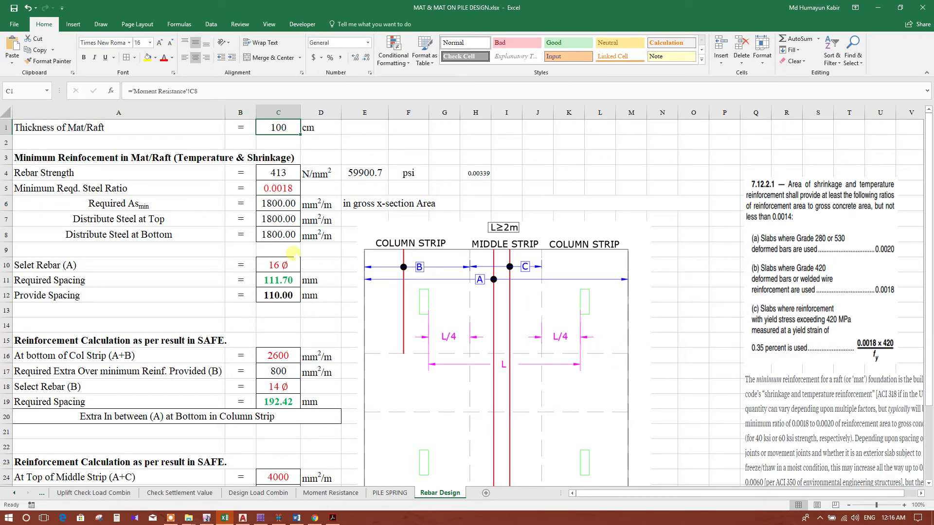
click(282, 205)
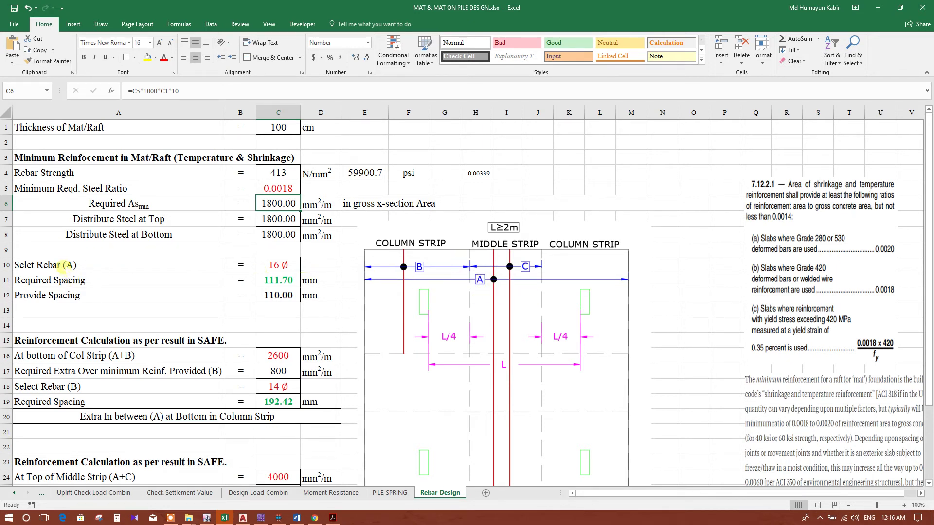
Step: Try a 14 mm diameter for Rebar (A) in the minimum reinforcement section, then return it to 16 mm
click(66, 267)
click(297, 265)
click(304, 267)
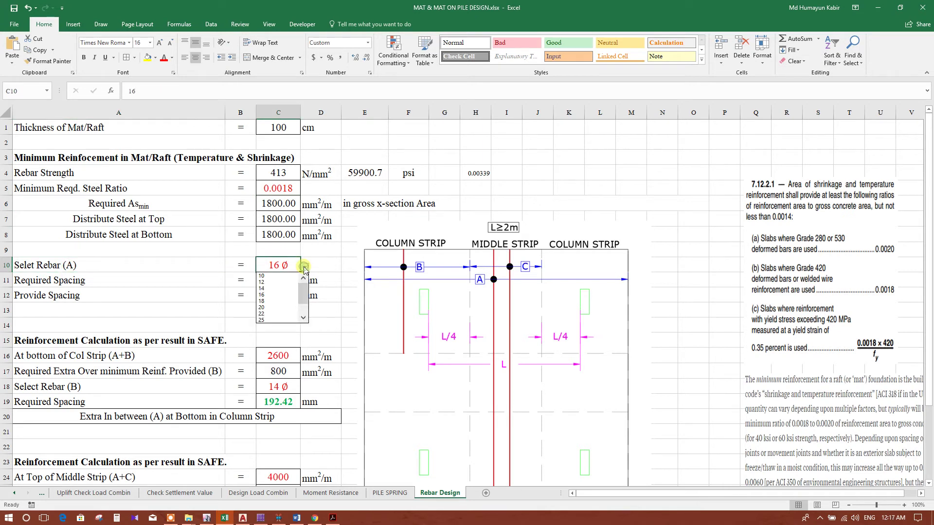
click(272, 291)
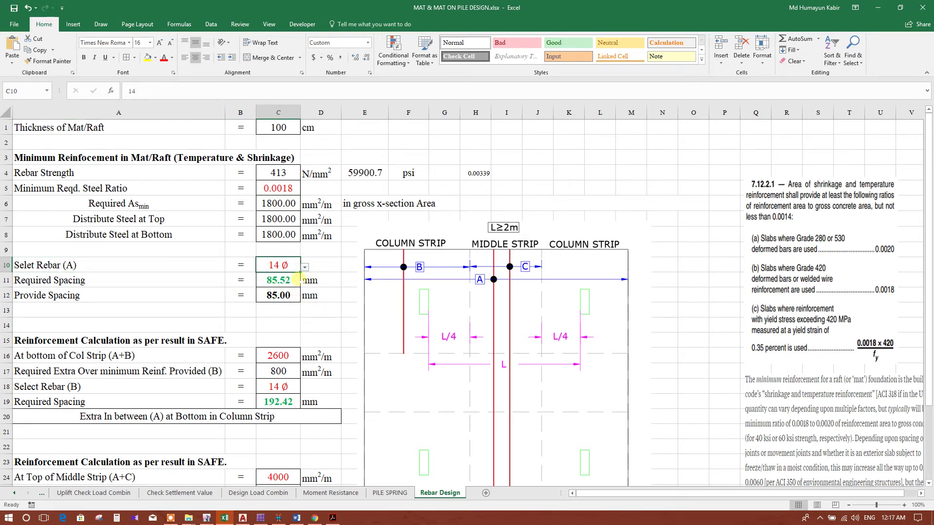
click(303, 268)
click(265, 295)
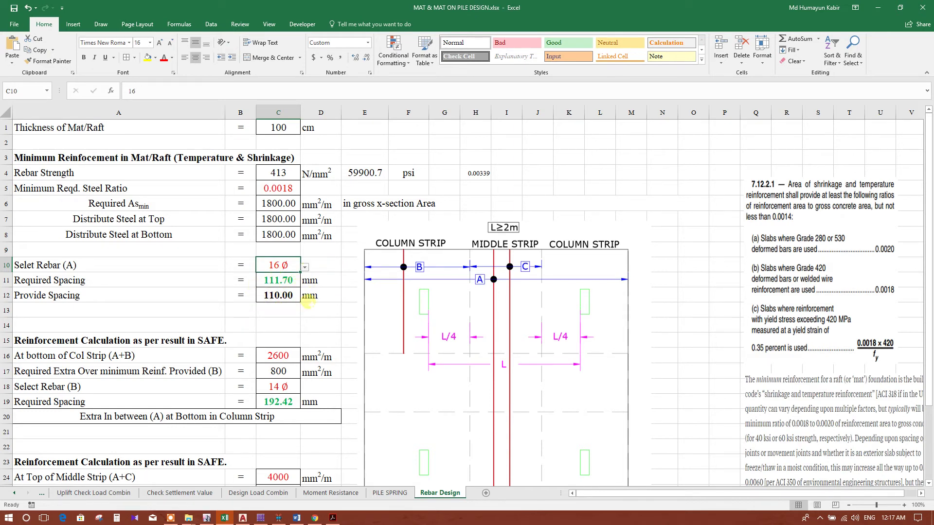
Step: Examine how the extra column strip reinforcement (B) follows from the bottom requirement (A+B) and the minimum steel area
scroll(345, 295, down, 1)
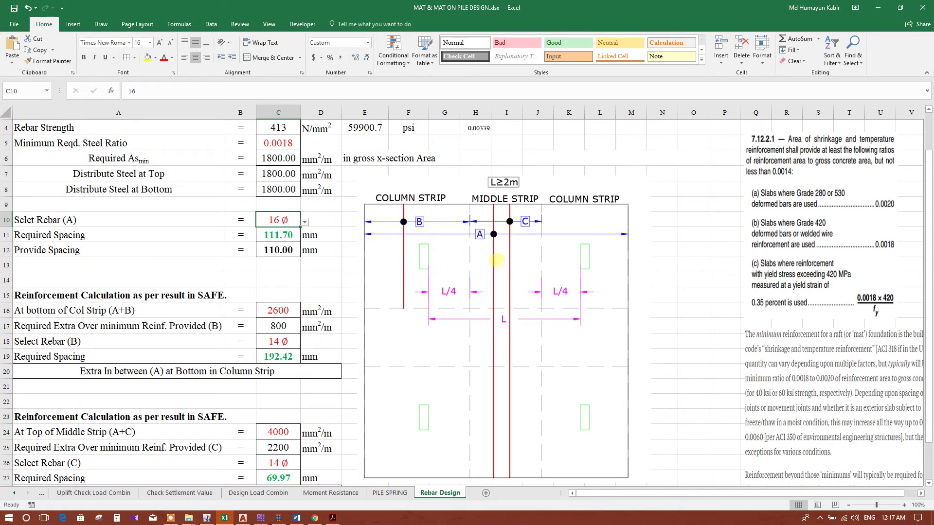
scroll(347, 292, down, 1)
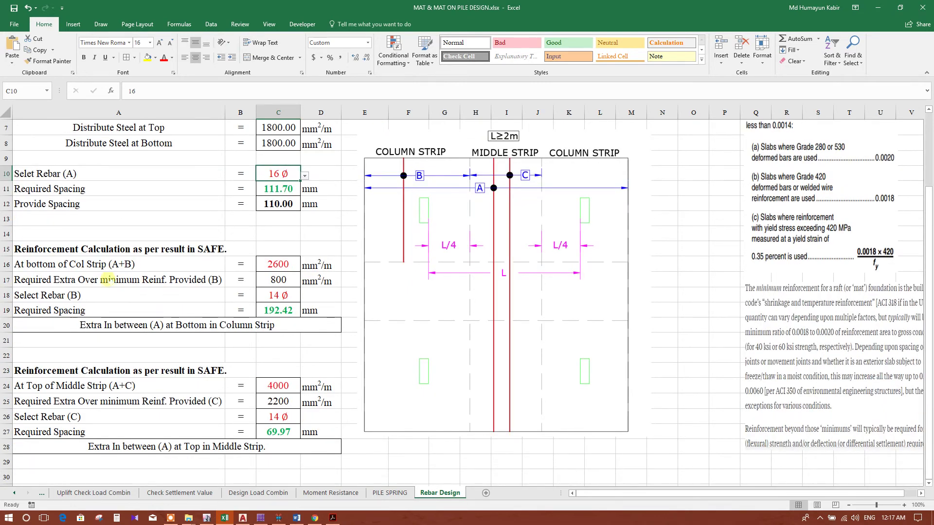
click(109, 266)
click(112, 295)
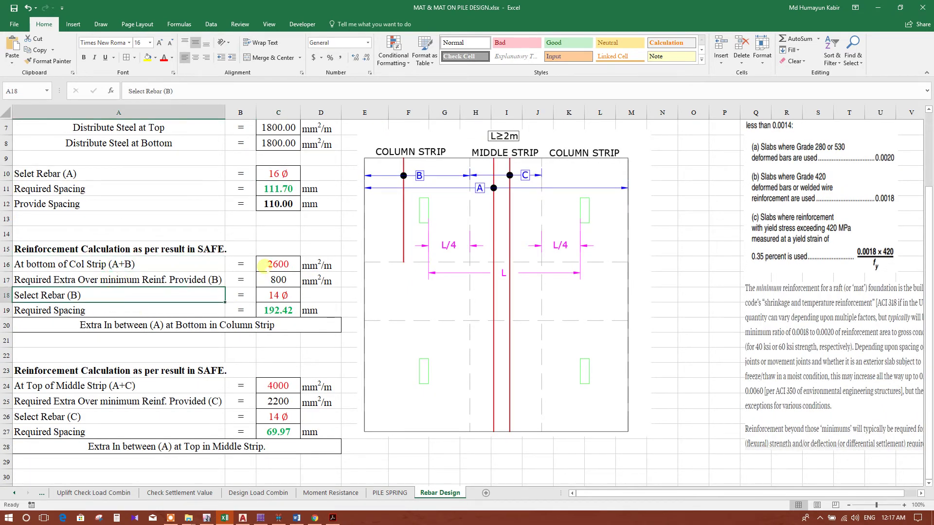
click(256, 265)
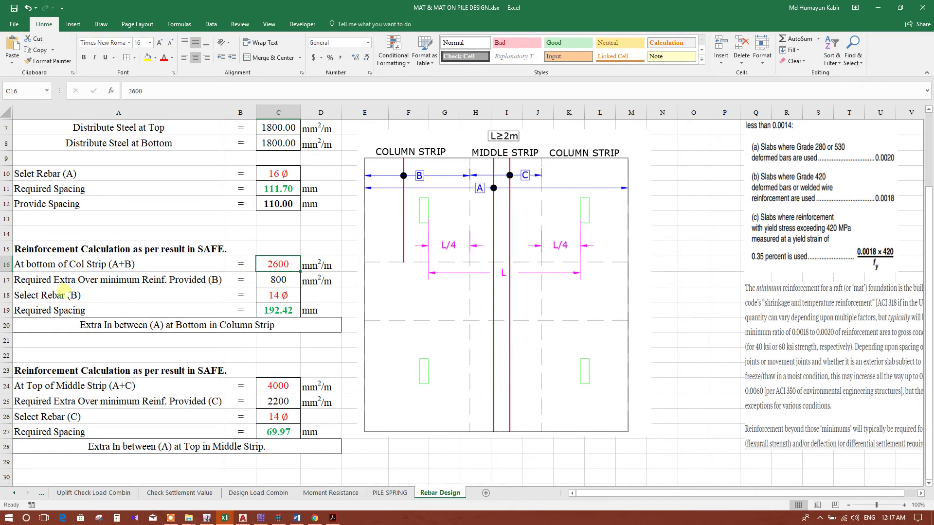
click(68, 281)
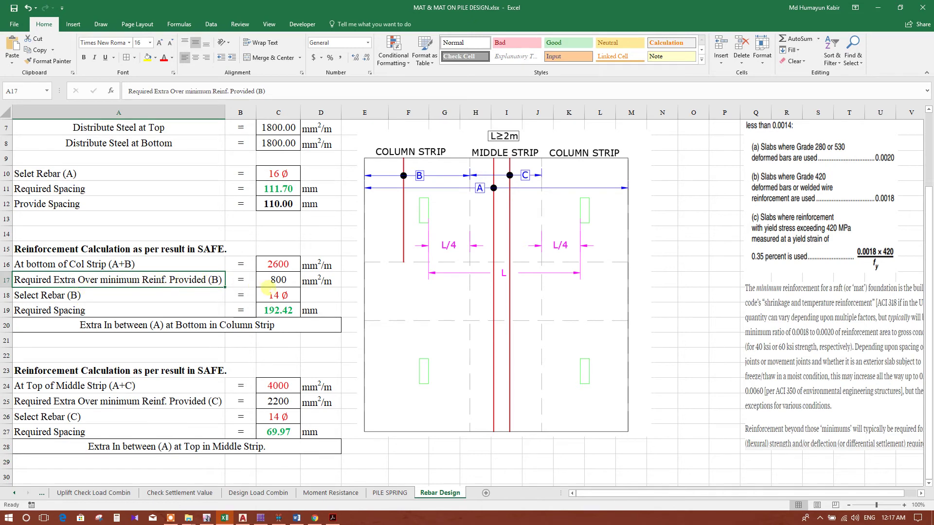
scroll(278, 284, up, 1)
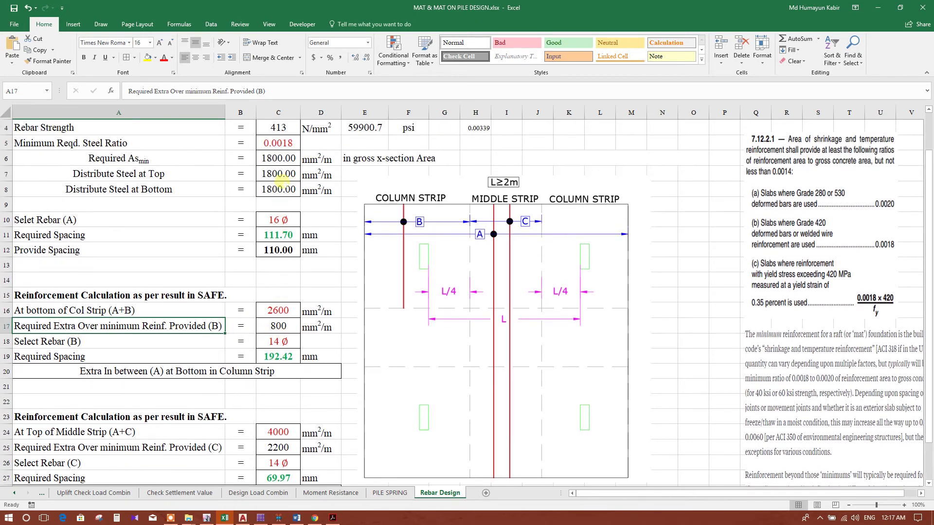
click(274, 161)
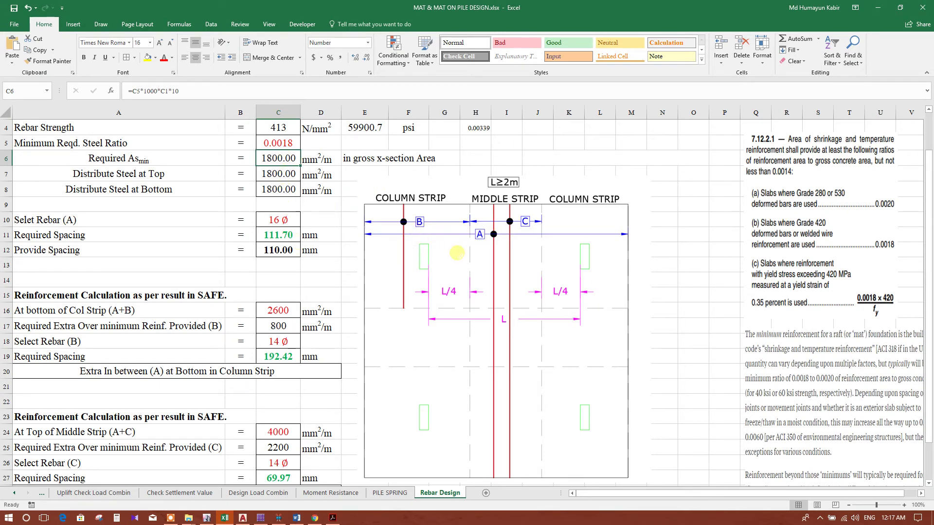
click(276, 312)
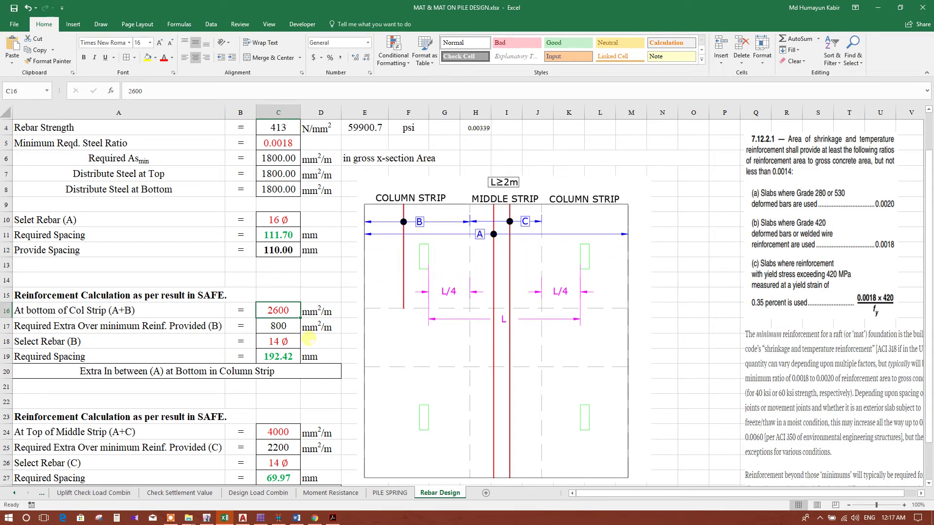
click(282, 330)
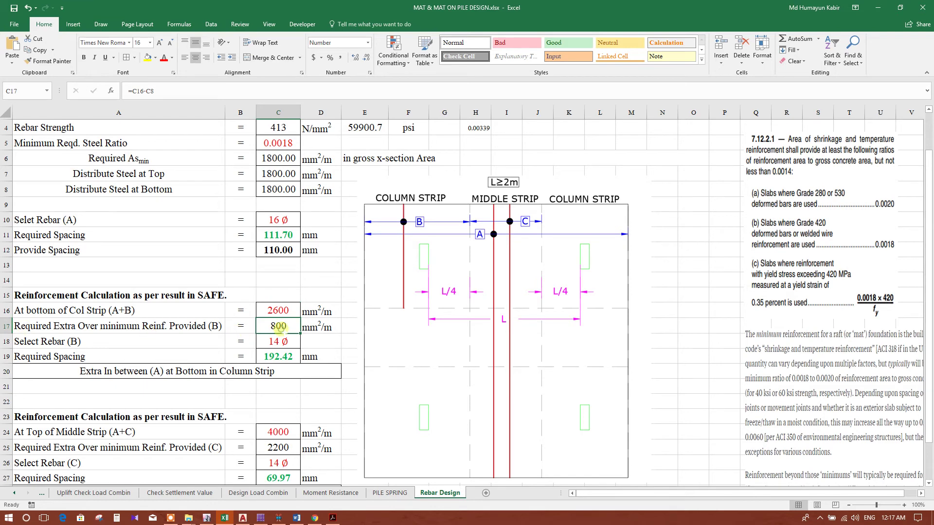
click(291, 311)
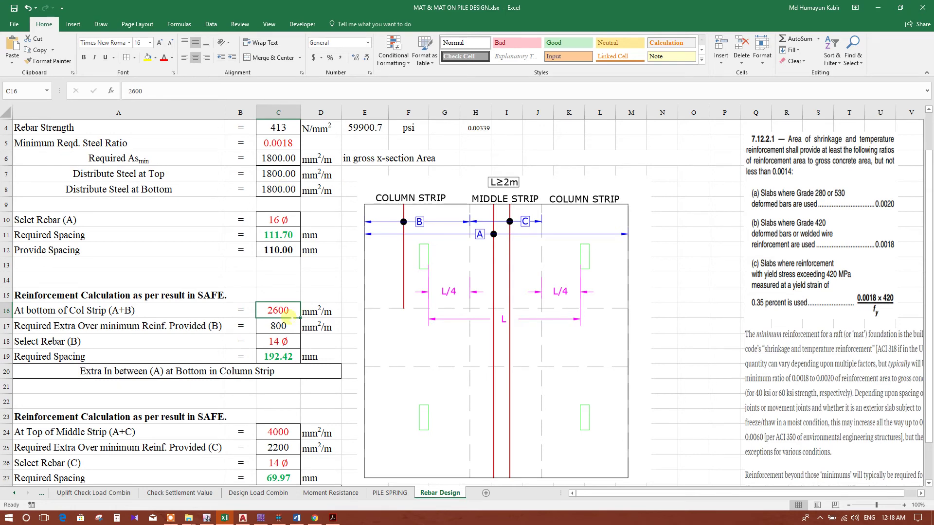
click(286, 324)
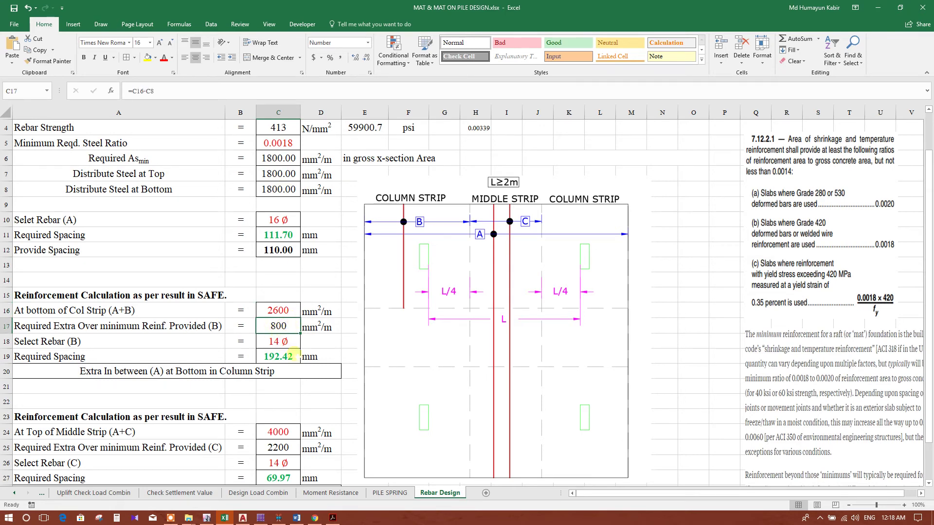
Step: Try a 10 mm diameter for the column strip's Rebar (B) and set it to 12 mm
click(53, 343)
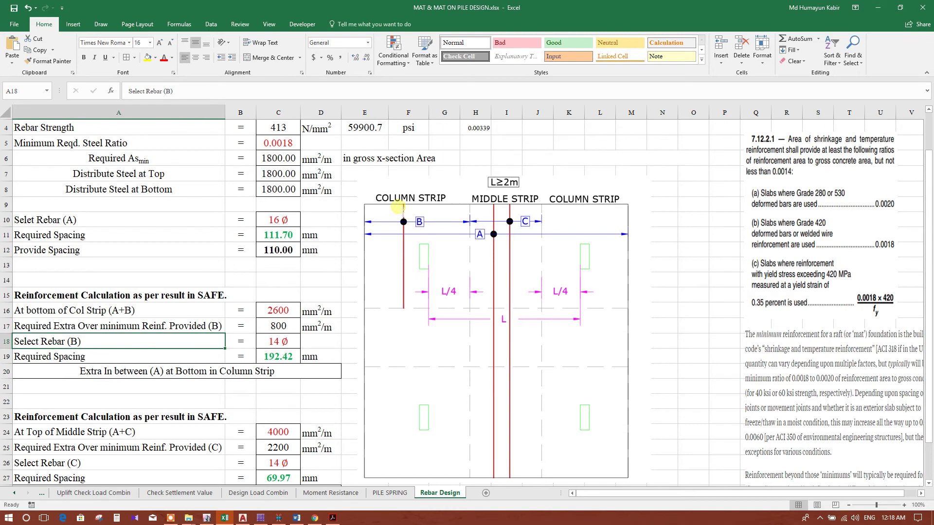
click(267, 345)
click(305, 344)
click(284, 360)
click(305, 344)
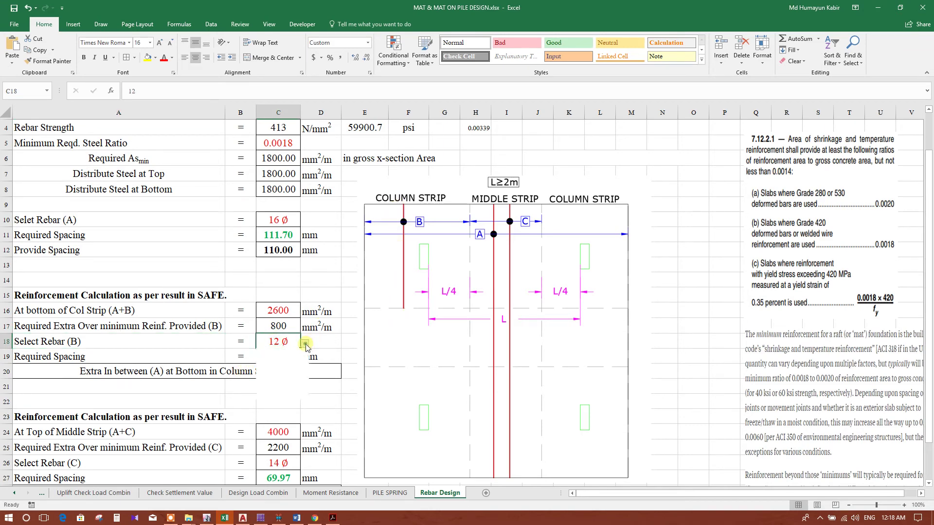
click(280, 352)
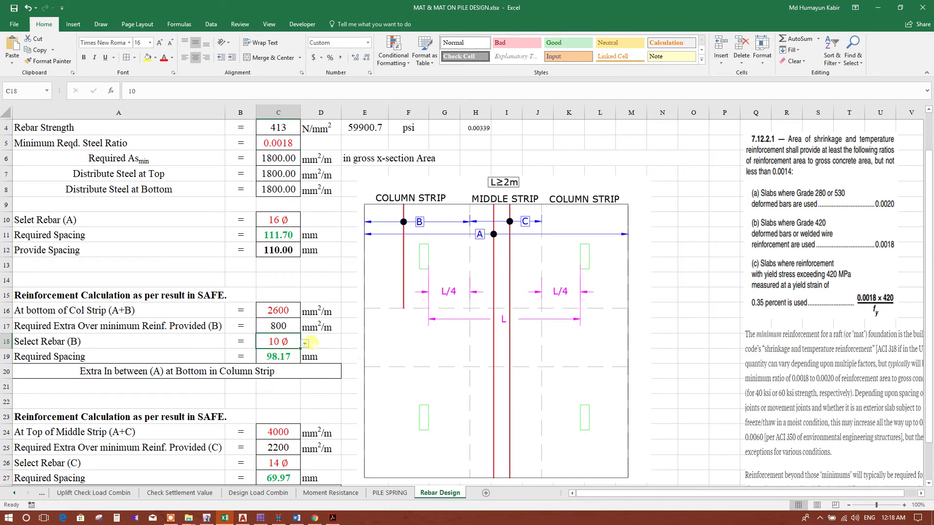
click(305, 344)
click(281, 358)
click(333, 345)
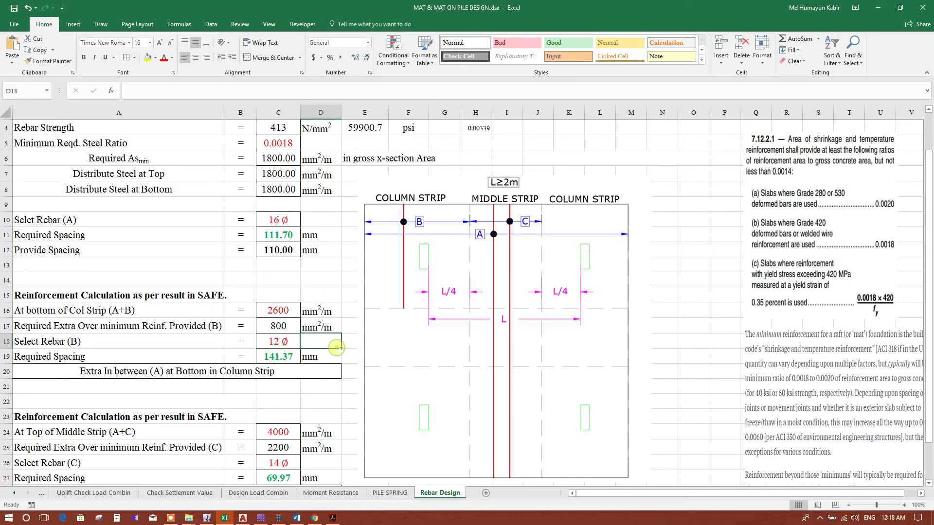
Step: Compare the required spacings of Rebar (B) and Rebar (A) and relate them to the column strip layout diagram
click(289, 359)
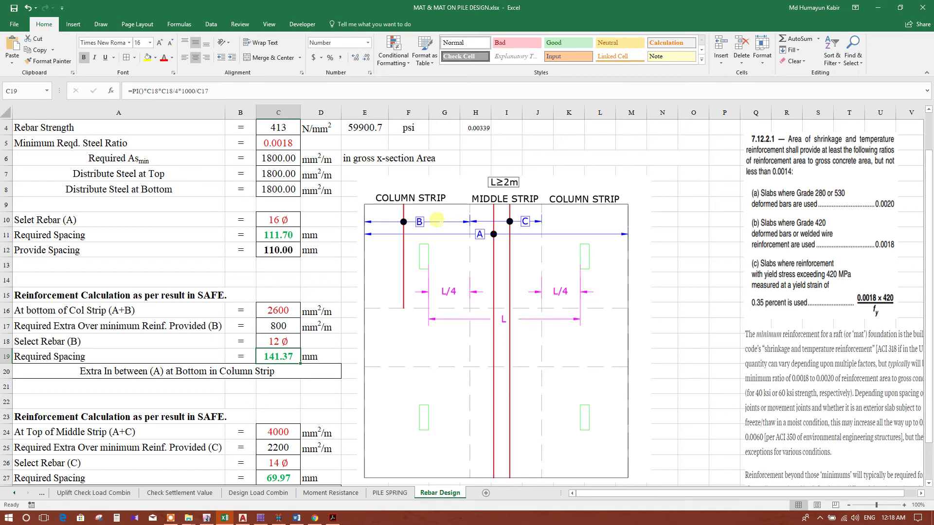
click(268, 340)
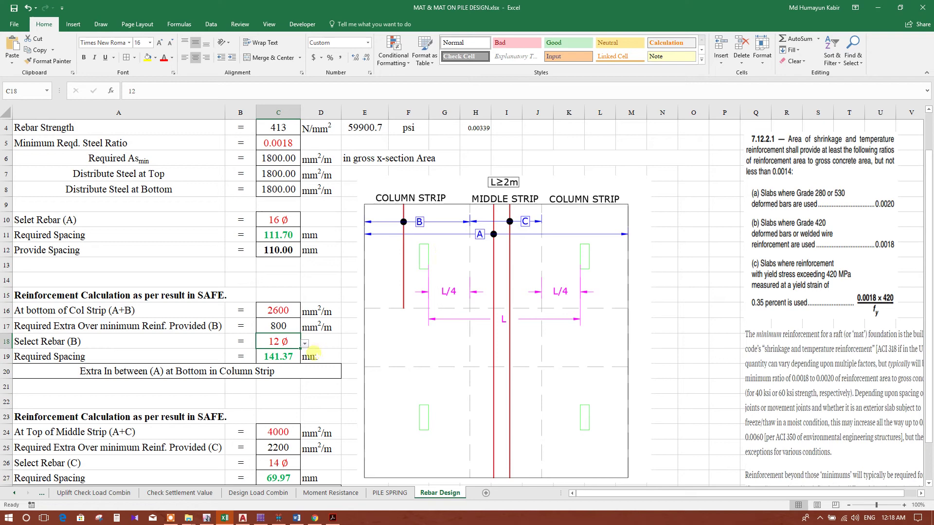
click(277, 235)
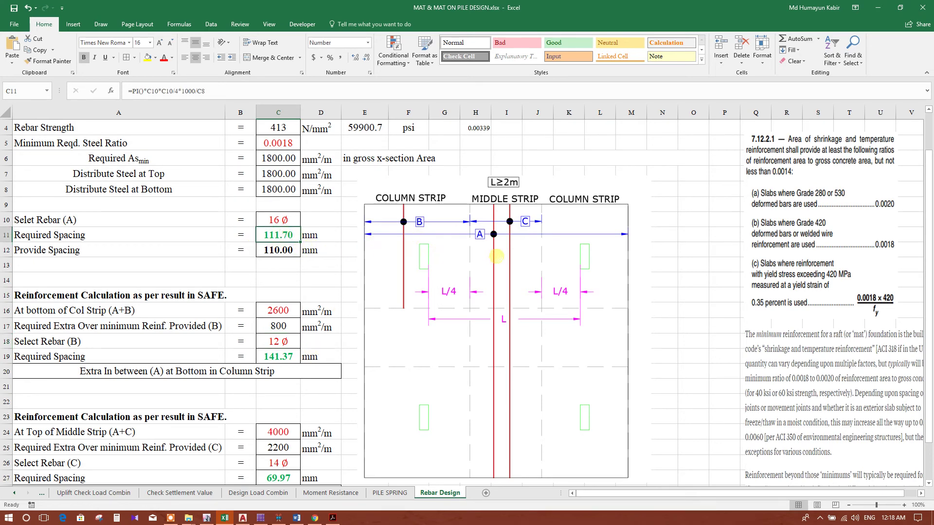
click(281, 359)
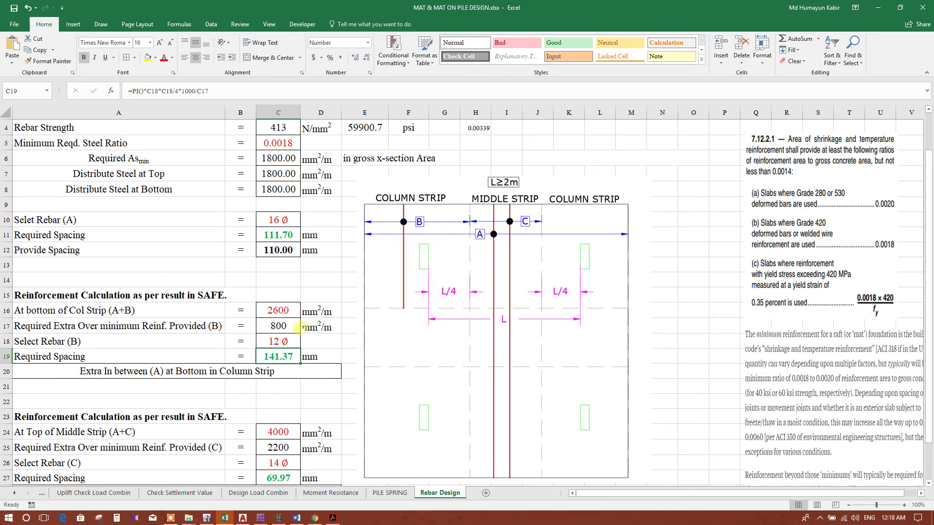
scroll(302, 328, down, 2)
click(316, 322)
scroll(336, 295, up, 1)
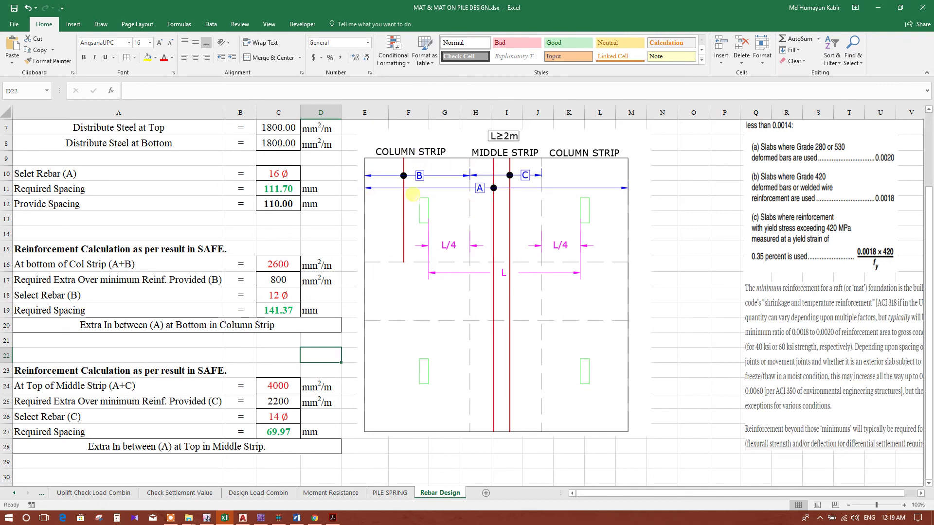
Step: Find the middle strip top (A+C) row, then switch to SAFE and display the Direction 1 top rebar intensity
scroll(290, 382, down, 1)
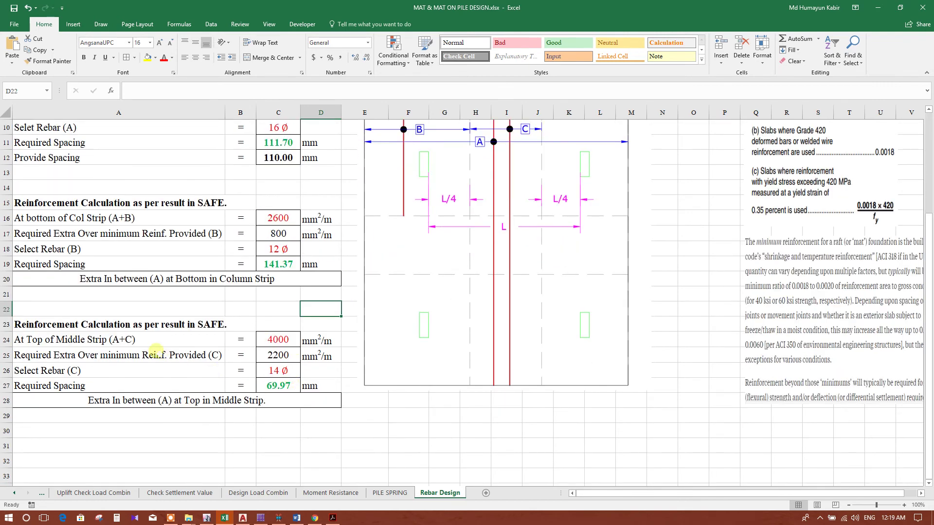
click(79, 339)
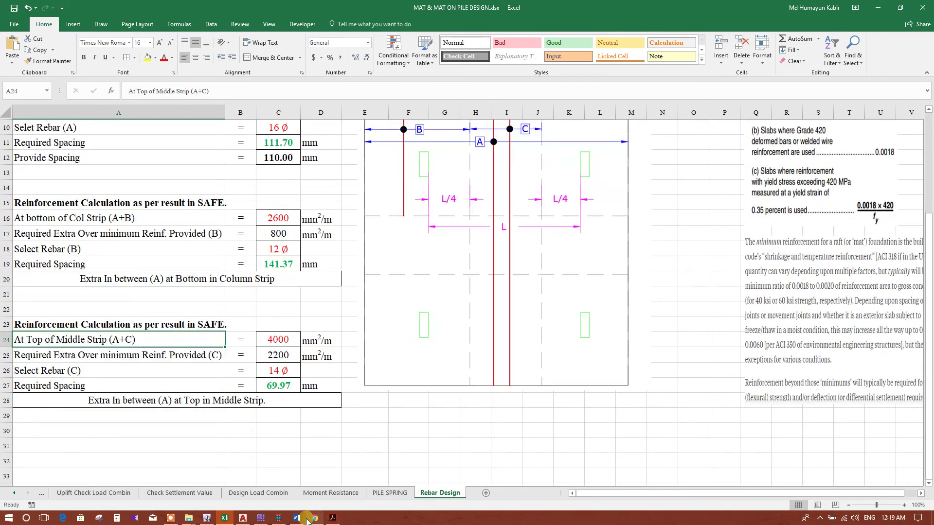
click(260, 517)
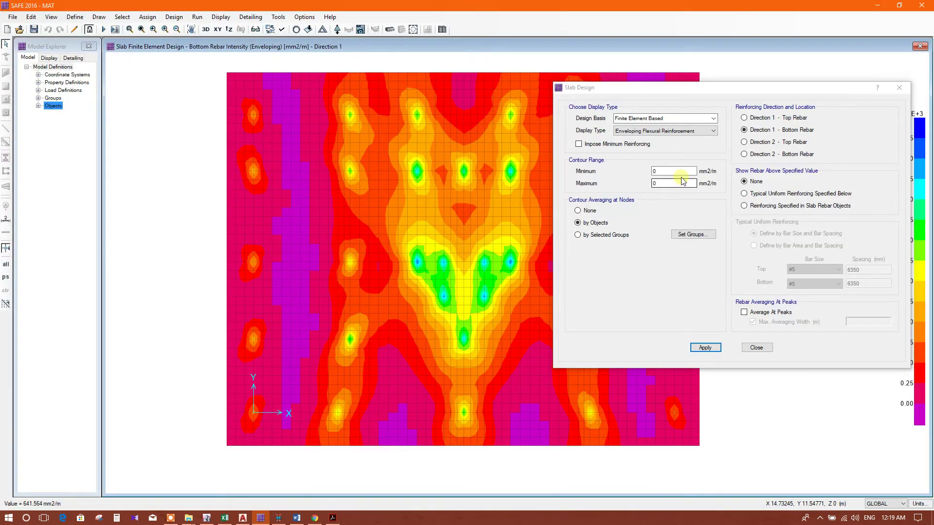
click(787, 115)
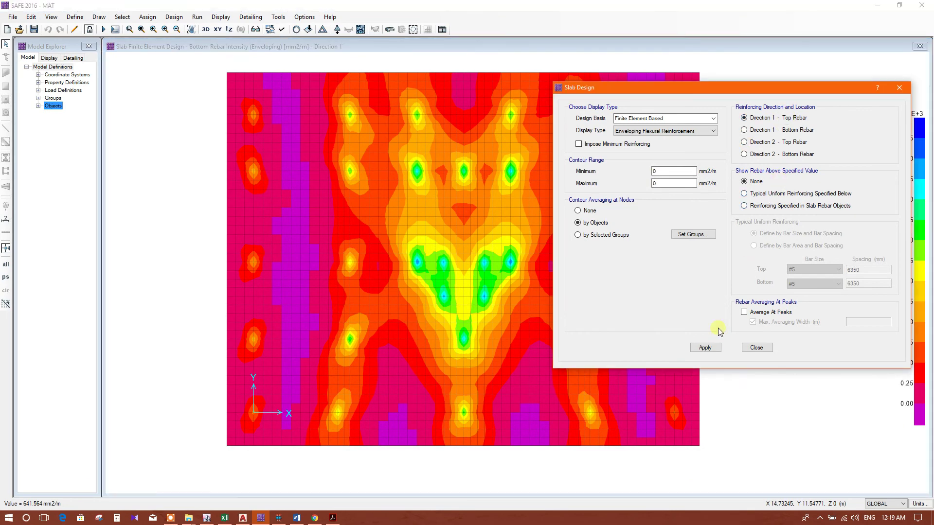
click(704, 348)
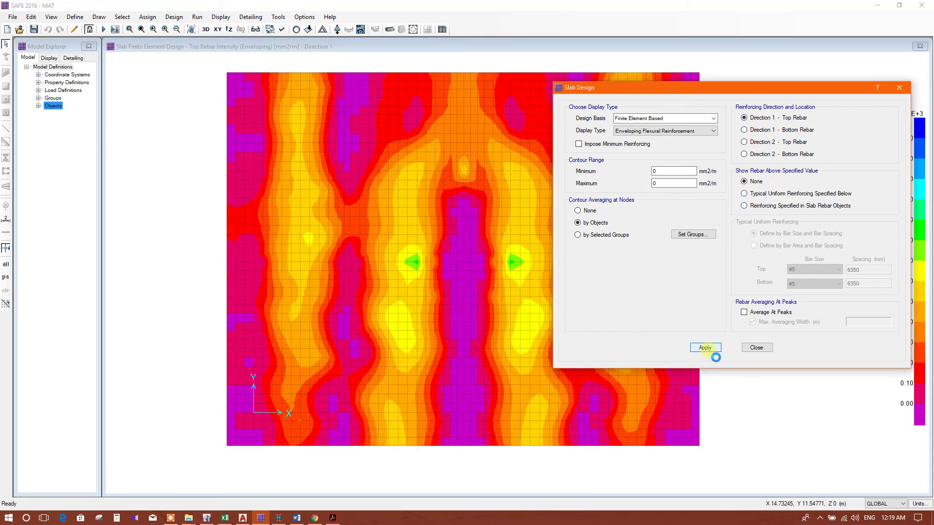
click(453, 263)
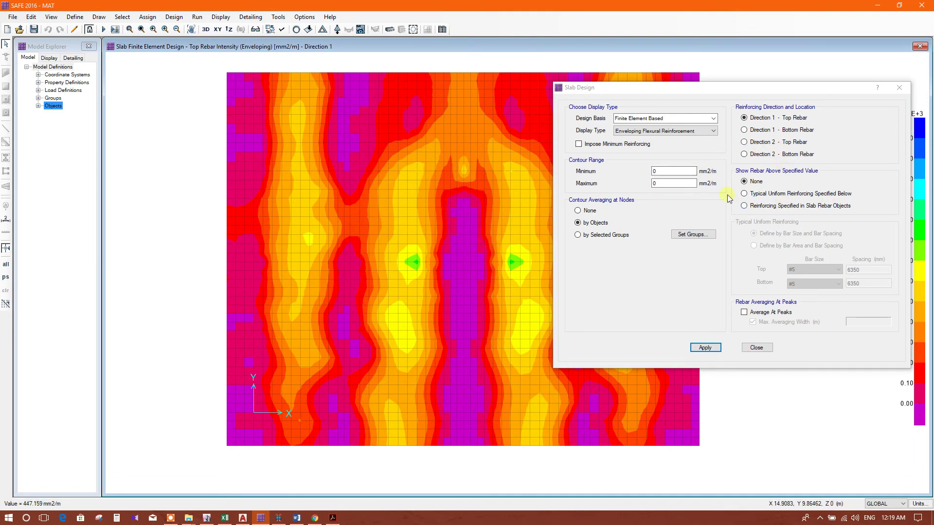
Step: Display the Direction 2 top rebar intensity, then return to Direction 1 and read the contour values in the middle strips
click(775, 141)
click(708, 347)
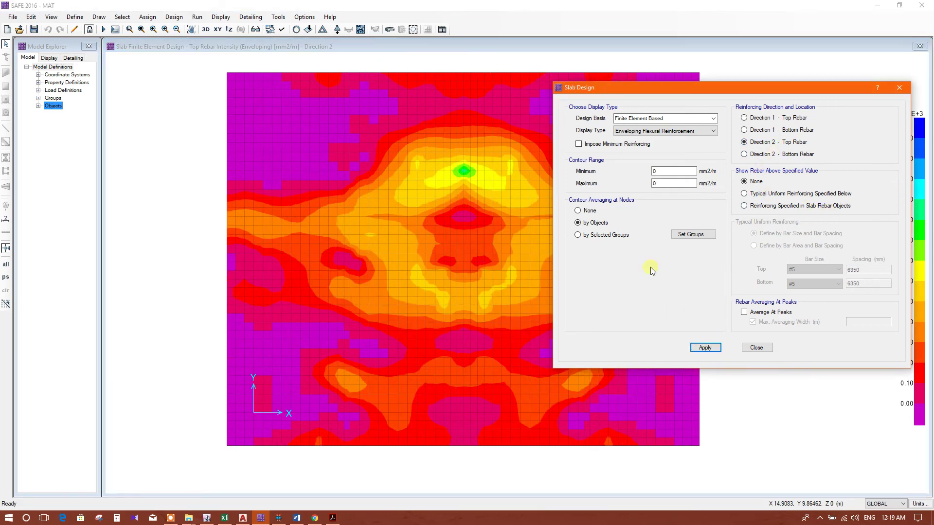
click(756, 118)
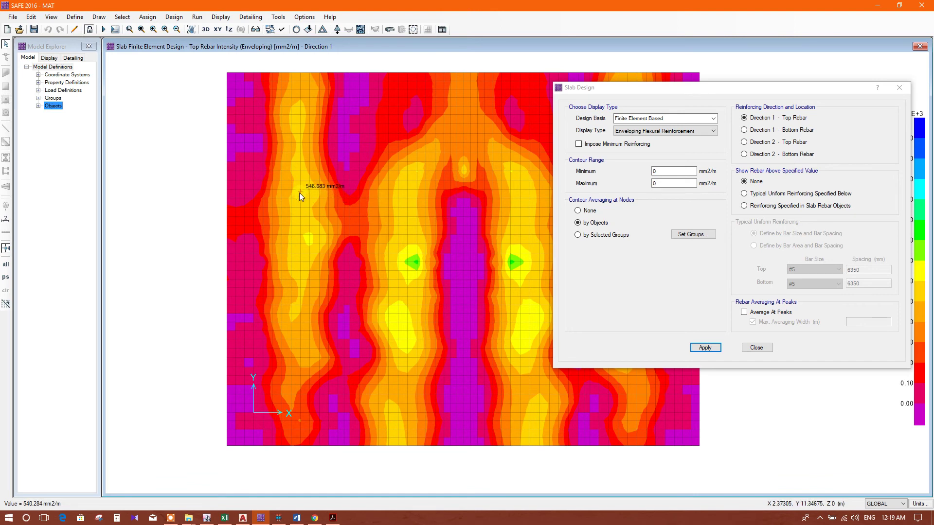
click(358, 280)
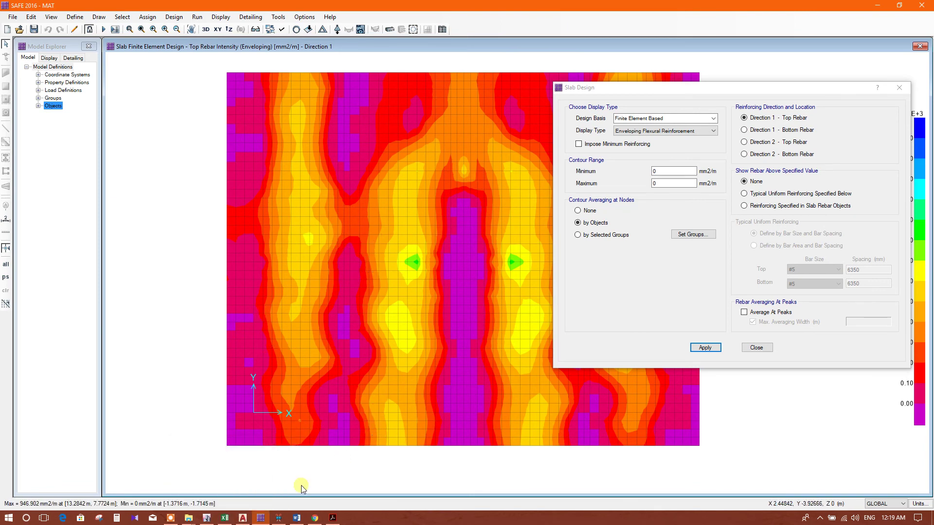
Step: Switch to Excel and check the required minimum steel area for comparison with the middle strip top reinforcement (A+C)
click(224, 518)
scroll(374, 254, up, 1)
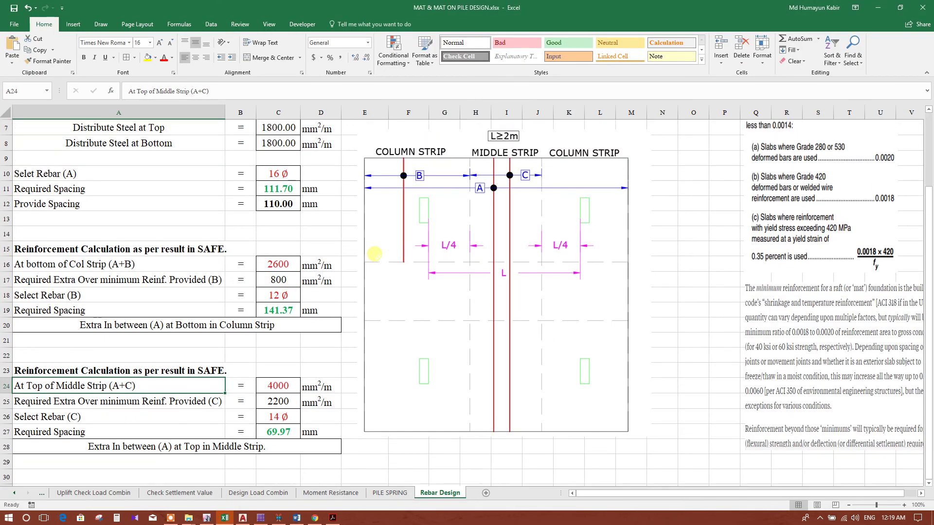
scroll(374, 253, up, 2)
scroll(383, 230, down, 1)
click(288, 159)
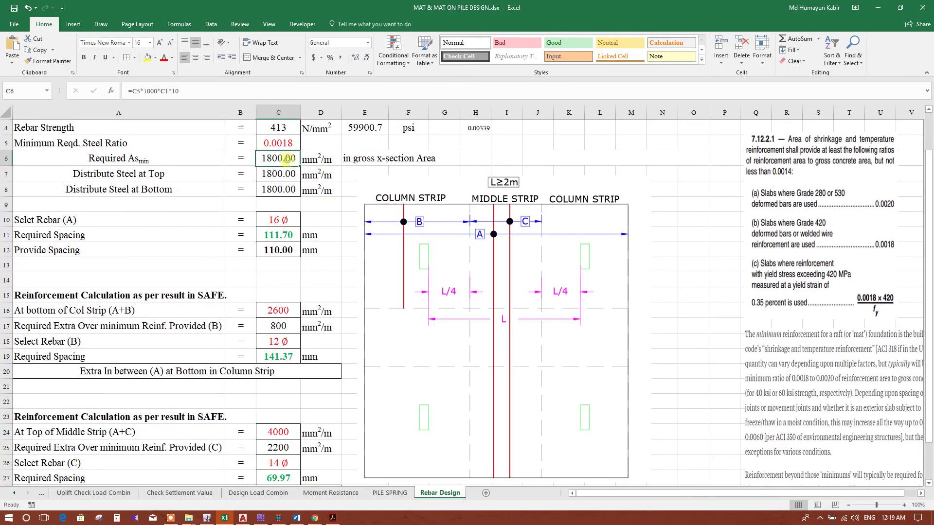
scroll(324, 202, down, 1)
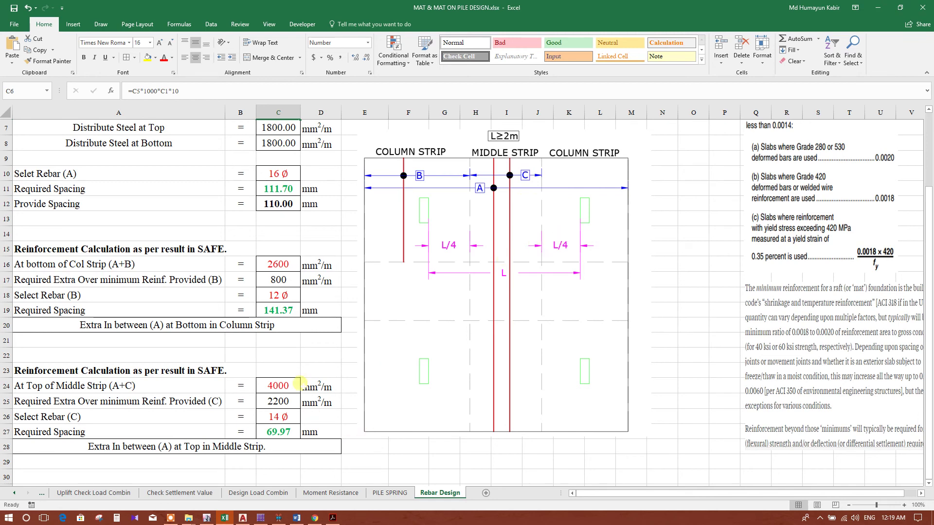
Step: Review the minimum, column strip bottom and middle strip top reinforcement calculations against bars A, B and C in the strip layout diagram
scroll(398, 361, up, 2)
scroll(398, 361, down, 4)
scroll(397, 354, up, 4)
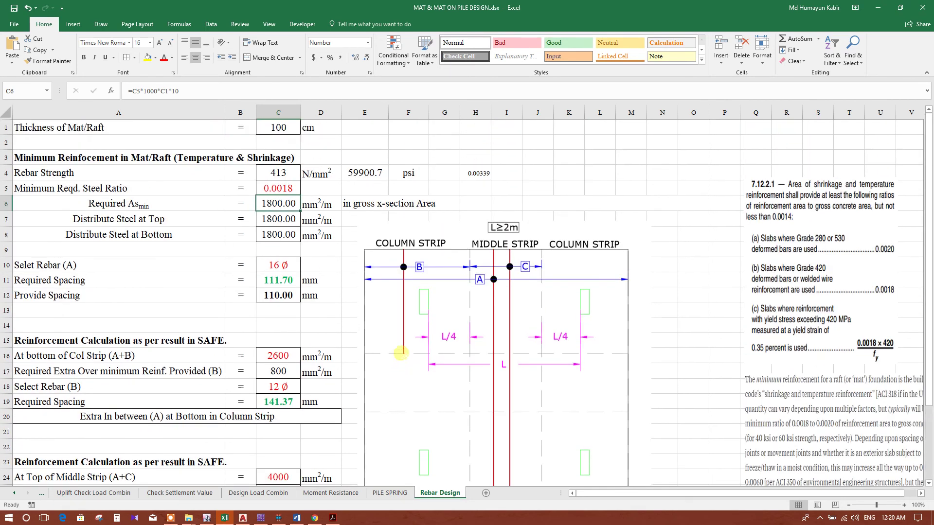
scroll(496, 297, down, 2)
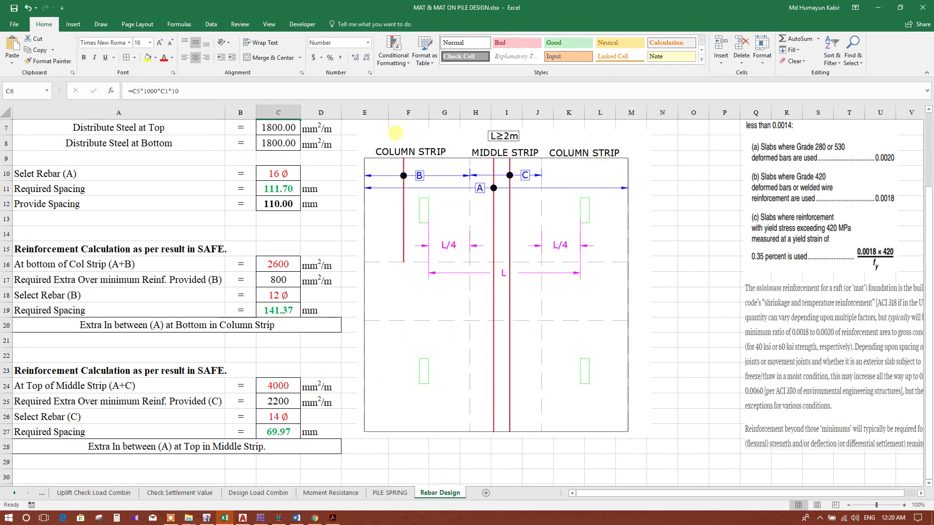
scroll(589, 385, up, 2)
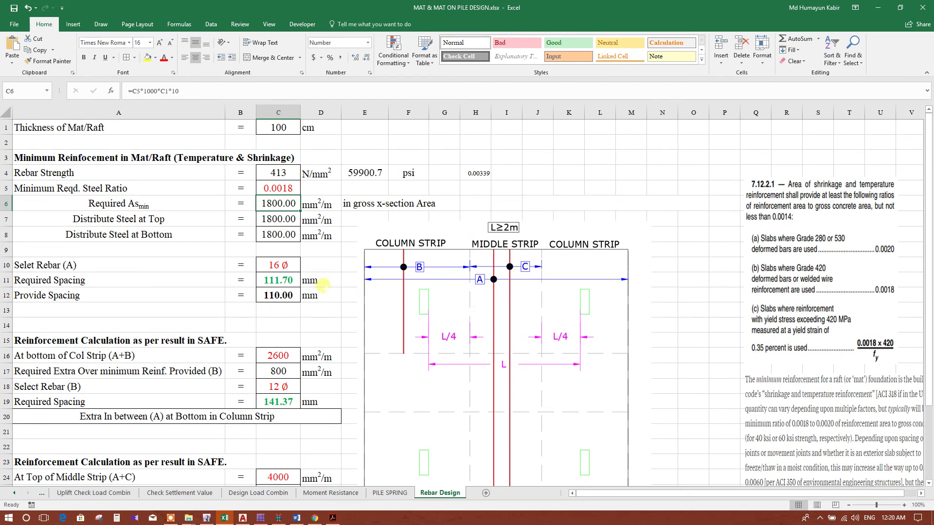
scroll(264, 294, down, 2)
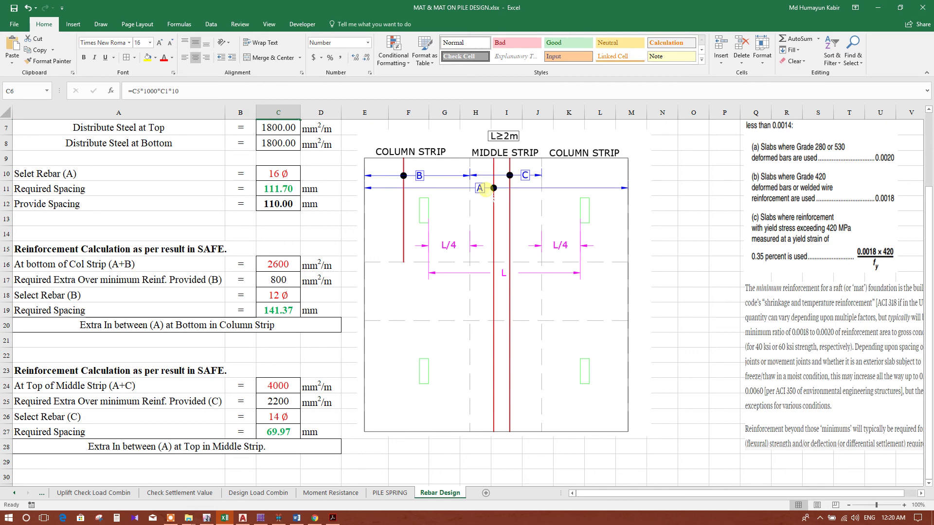
scroll(491, 238, up, 2)
scroll(485, 295, down, 1)
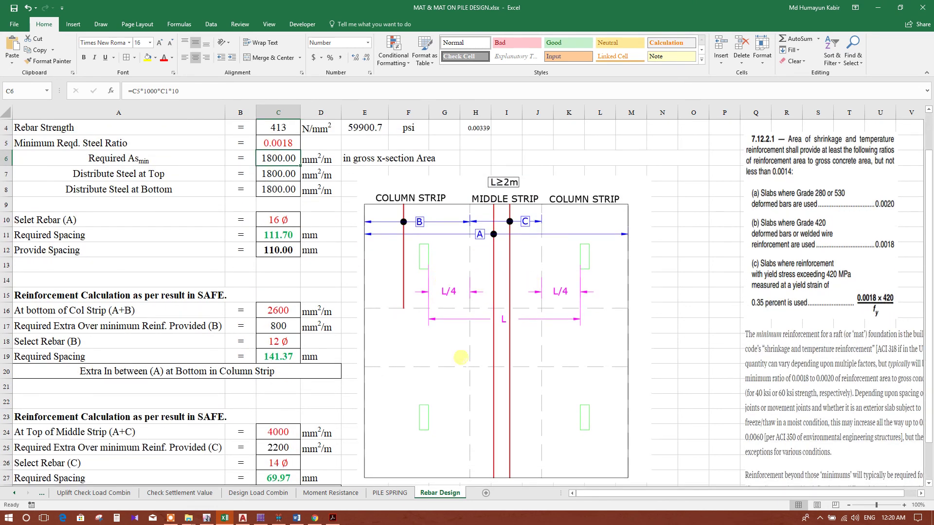
Step: Switch to SAFE and view the slab design options for the Strip Based design basis
click(260, 517)
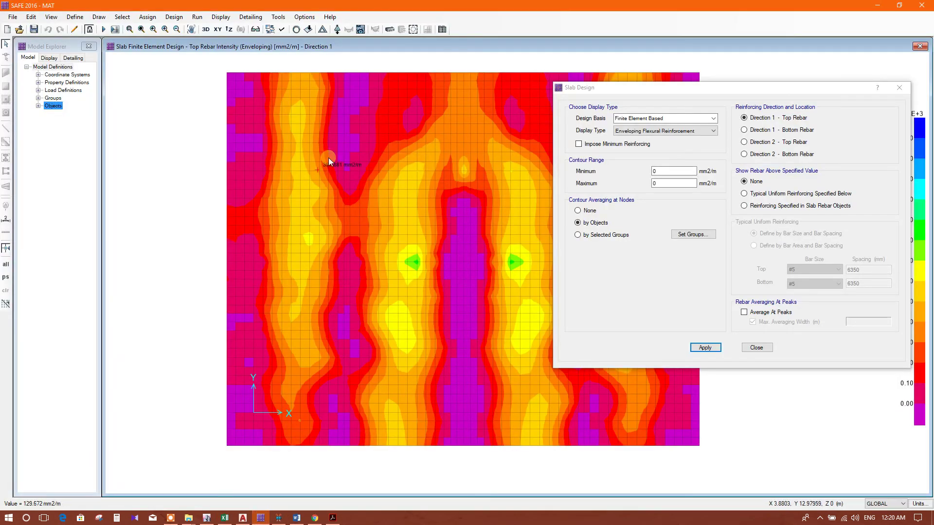
click(711, 119)
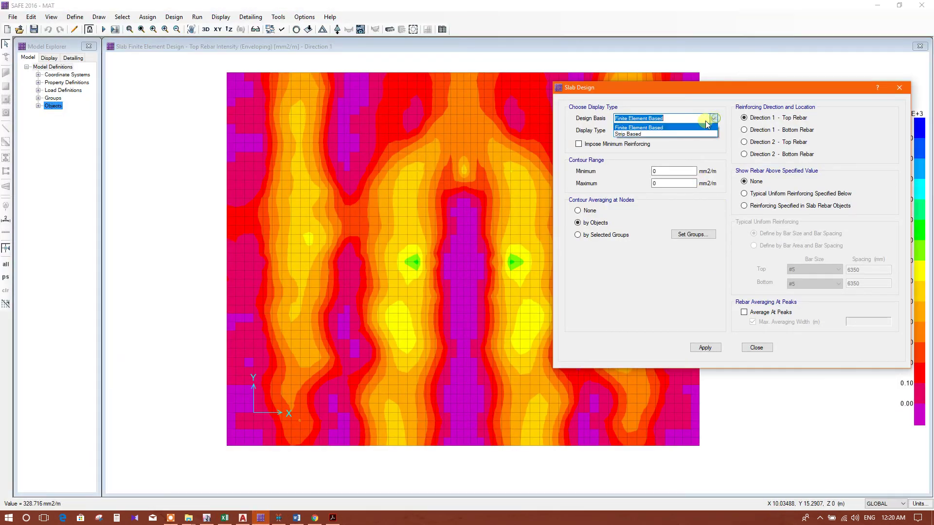
click(691, 133)
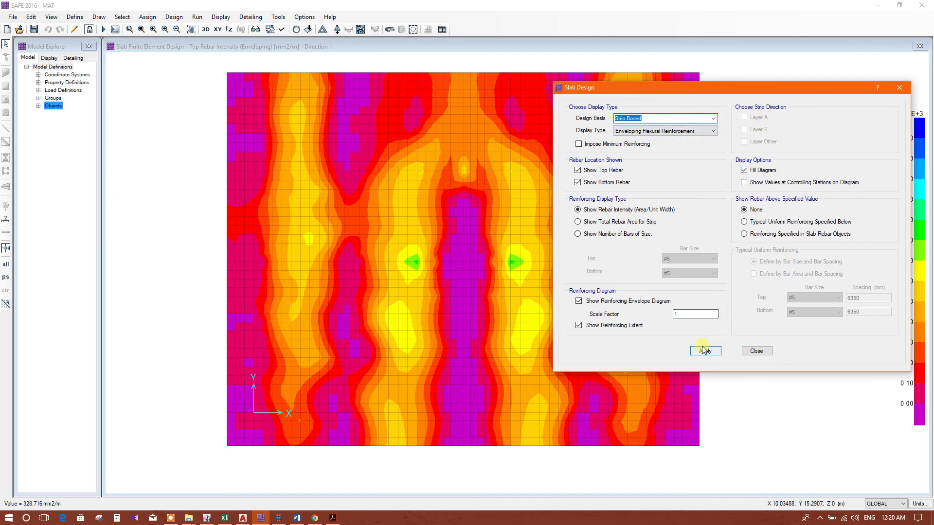
click(682, 118)
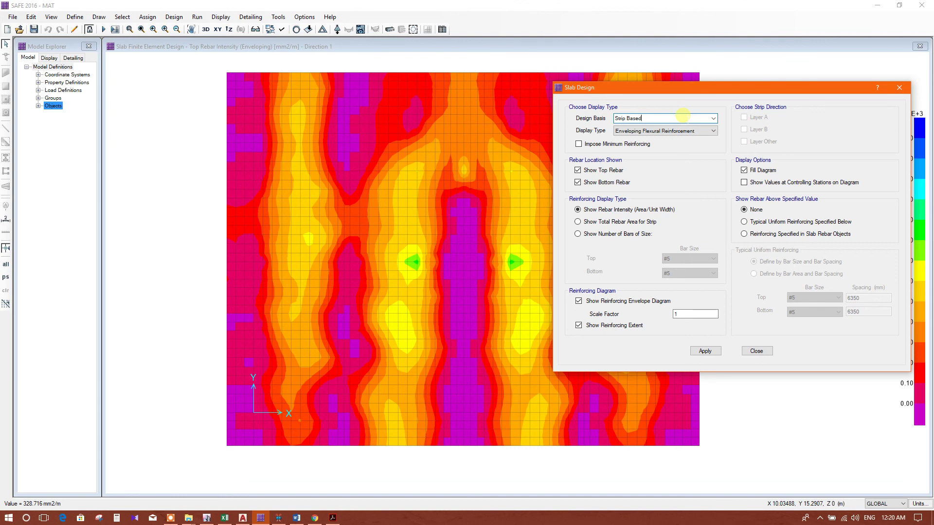
drag(681, 89, 612, 91)
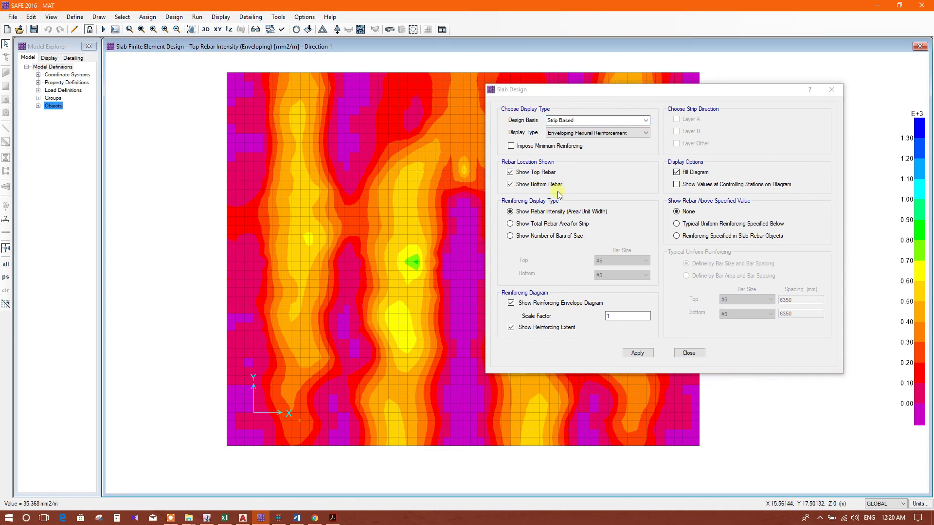
Step: Set the slab design basis back to Finite Element Based and move the Slab Design dialog aside to inspect the top rebar contours
click(645, 120)
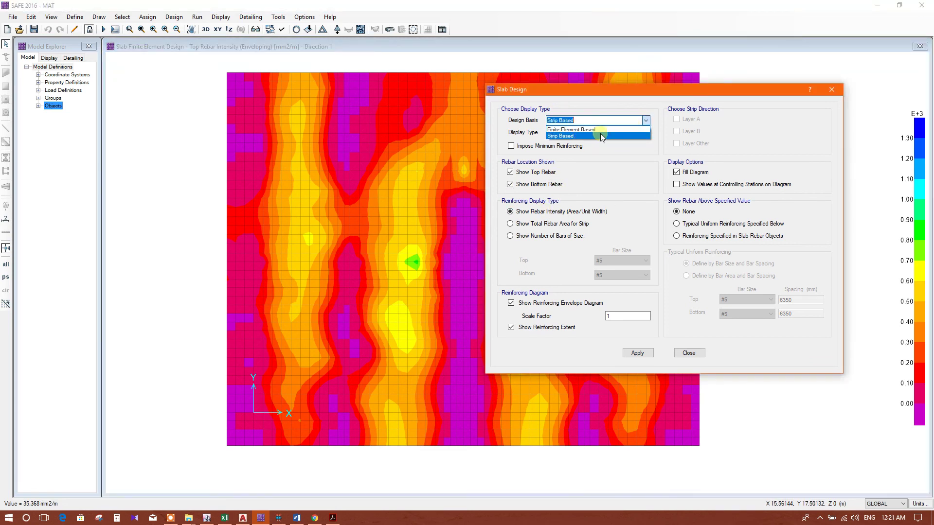
click(590, 130)
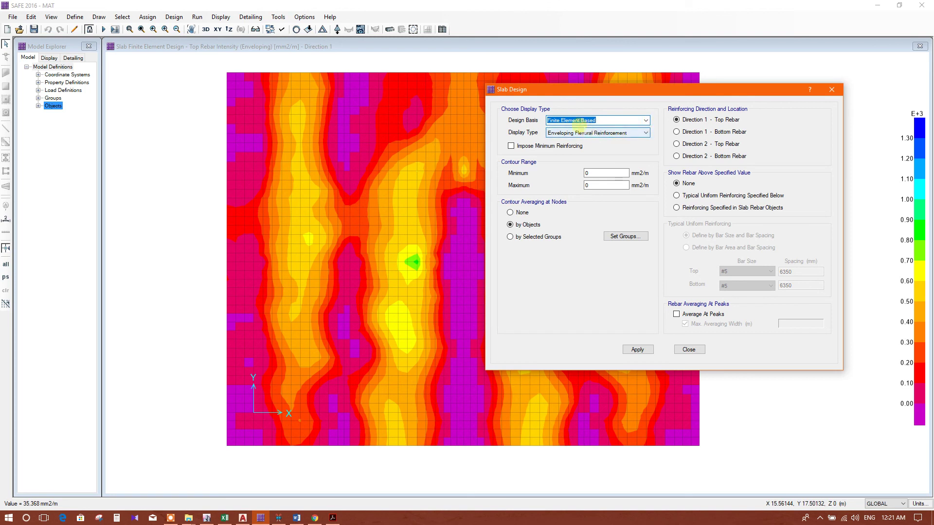
drag(576, 120, 602, 121)
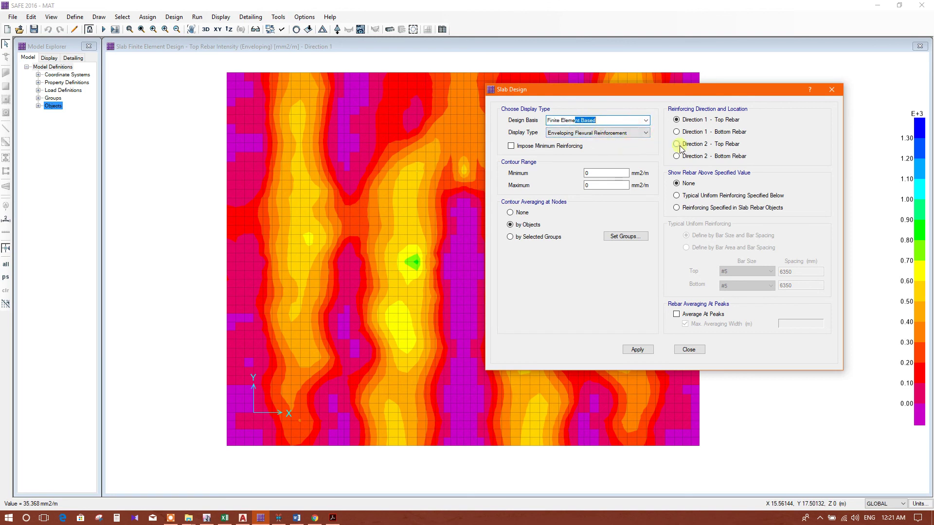
click(628, 383)
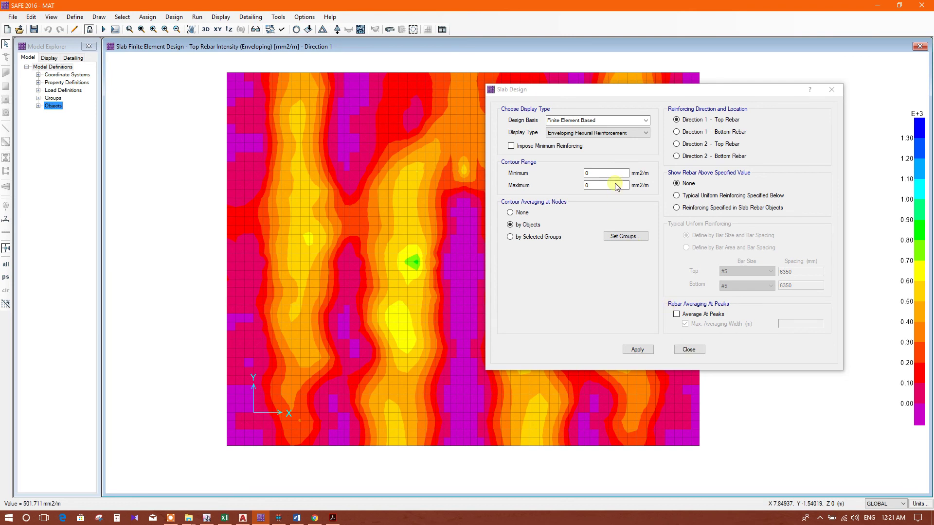
drag(642, 90, 633, 94)
click(297, 110)
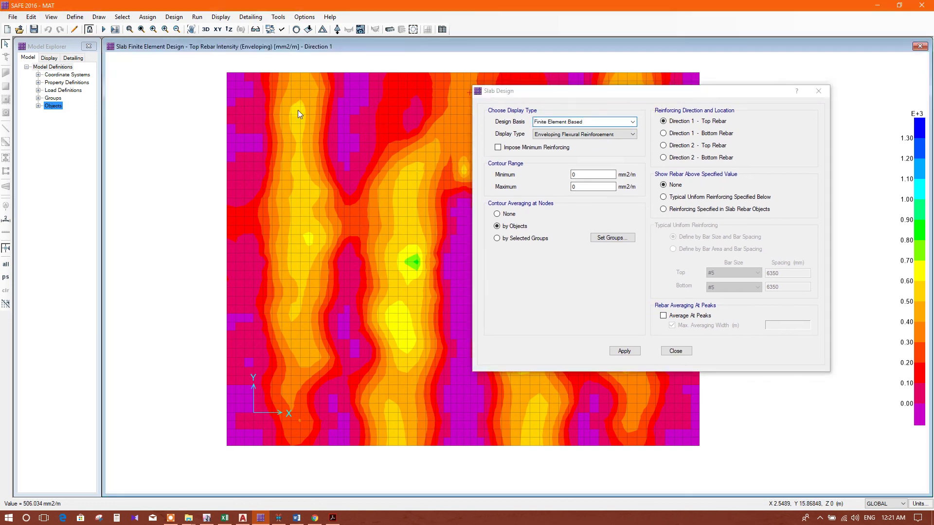